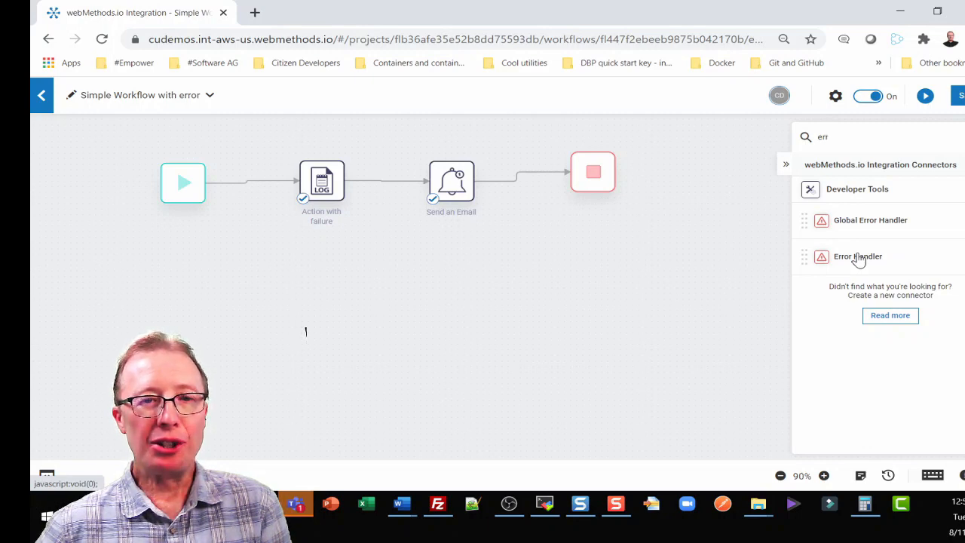
Step: Add an Error Handler to the workflow canvas below the Action with failure step and link it to that action
mouse_move(308, 155)
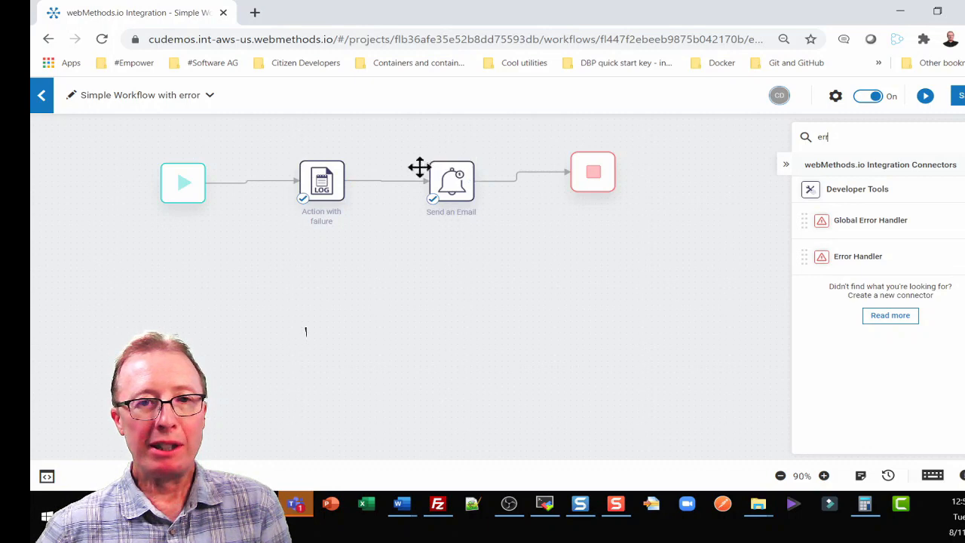
mouse_move(312, 178)
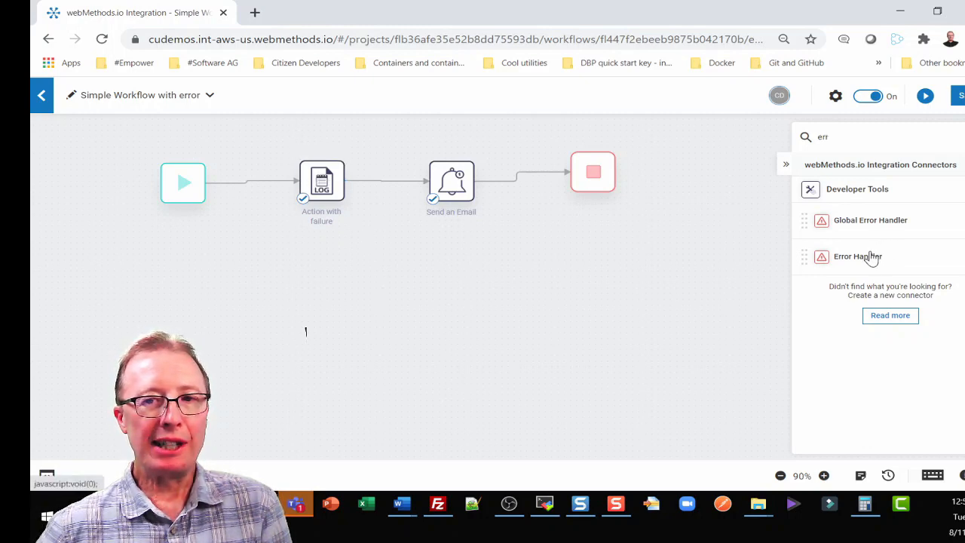
left_click_drag(871, 257, 363, 270)
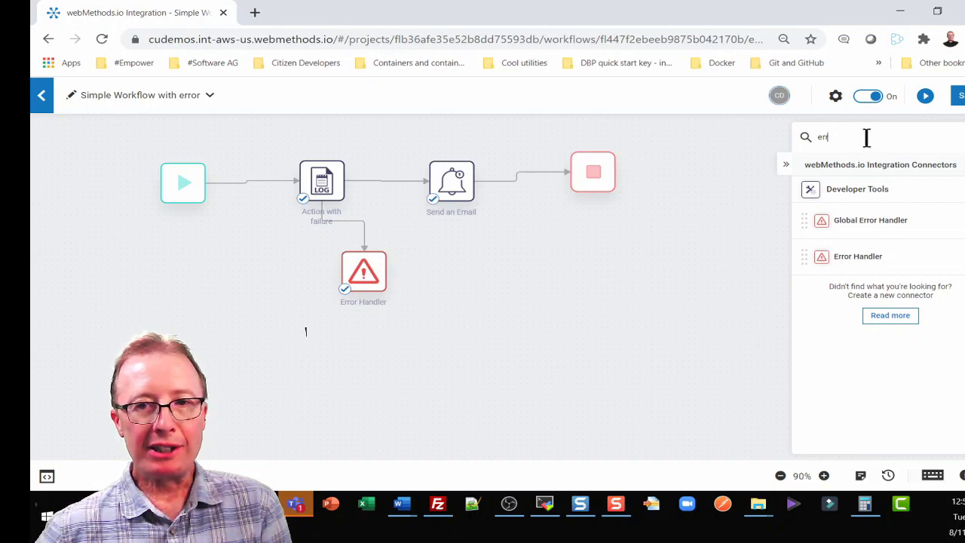
Step: Find the Logger connector with "log", place it after the Error Handler, and connect its output to the stop node
left_click_drag(867, 138, 738, 122)
type("log")
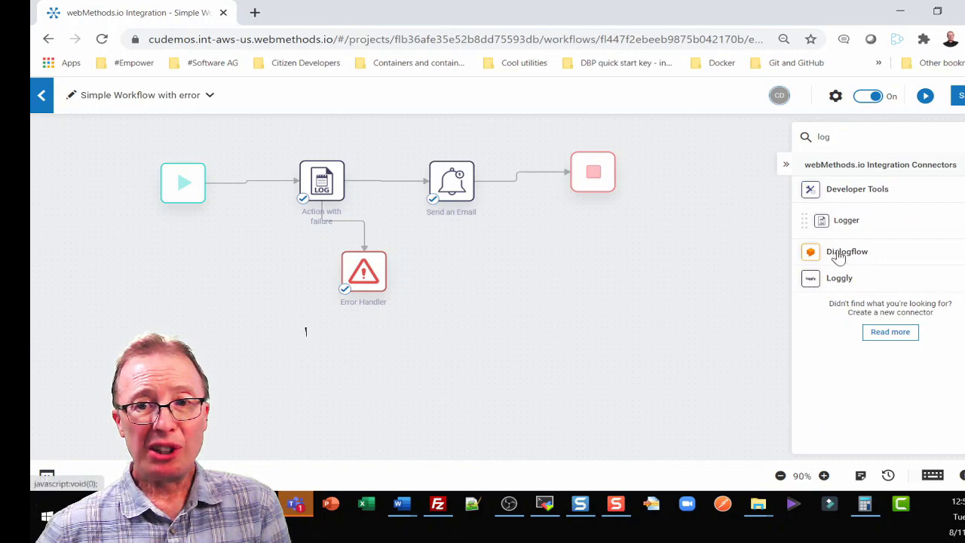
left_click_drag(846, 228, 465, 276)
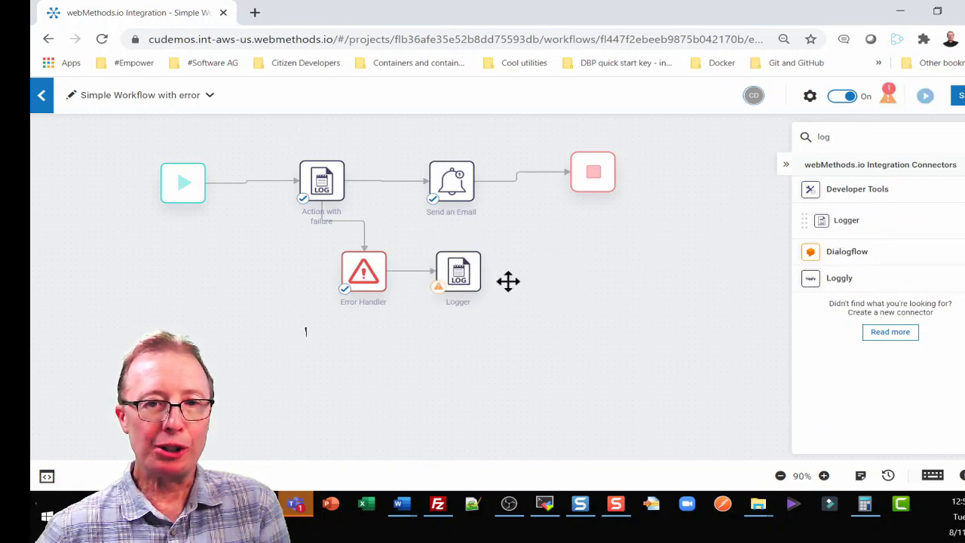
mouse_move(480, 276)
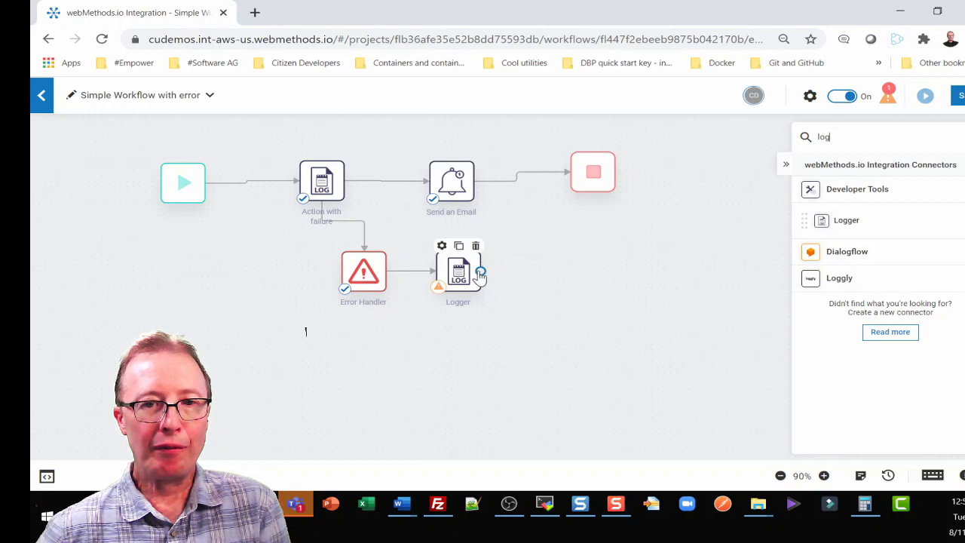
left_click_drag(481, 273, 592, 177)
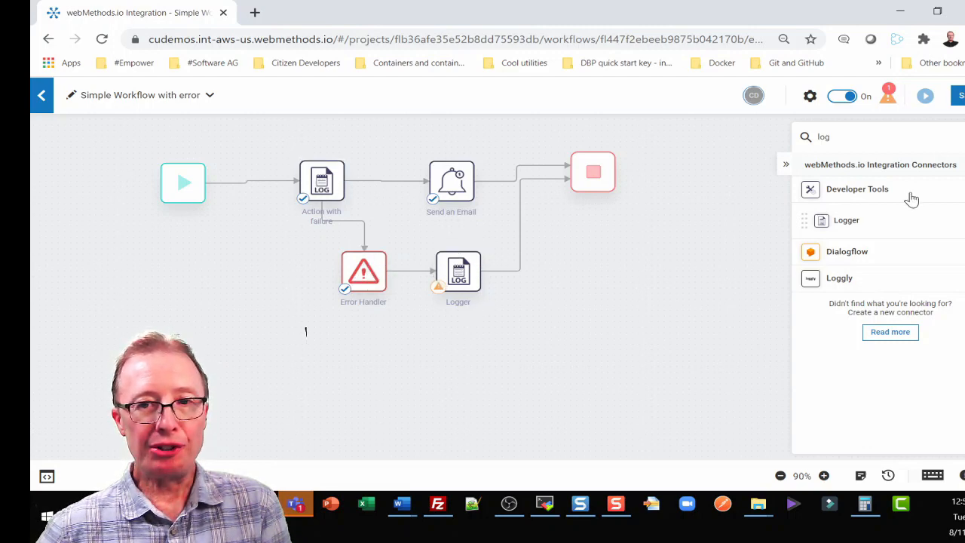
Step: Search the connectors for "run"
left_click_drag(870, 136, 739, 145)
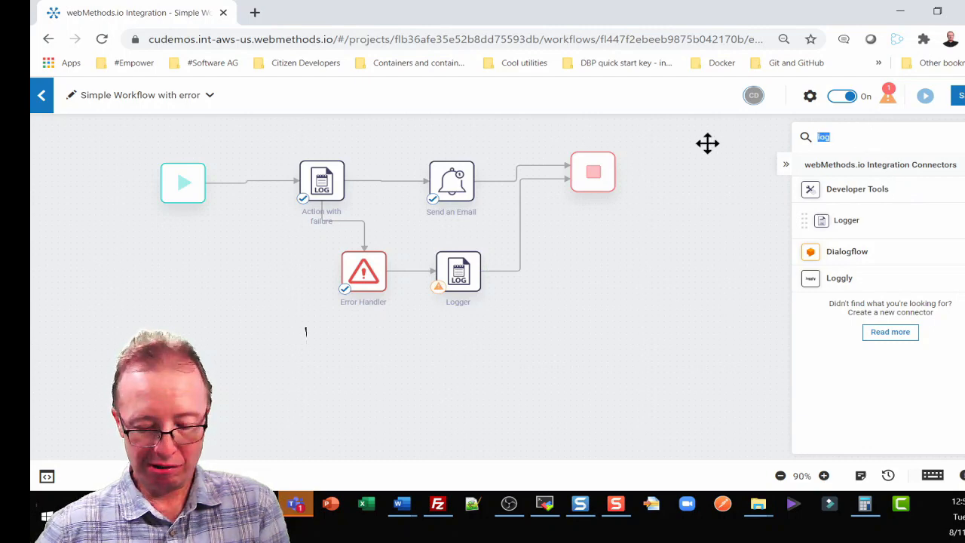
type("run")
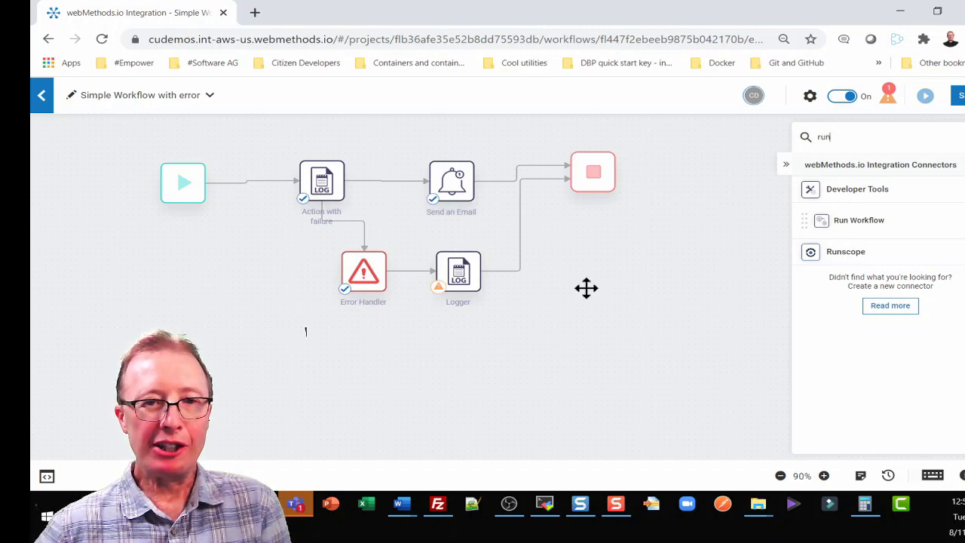
mouse_move(447, 285)
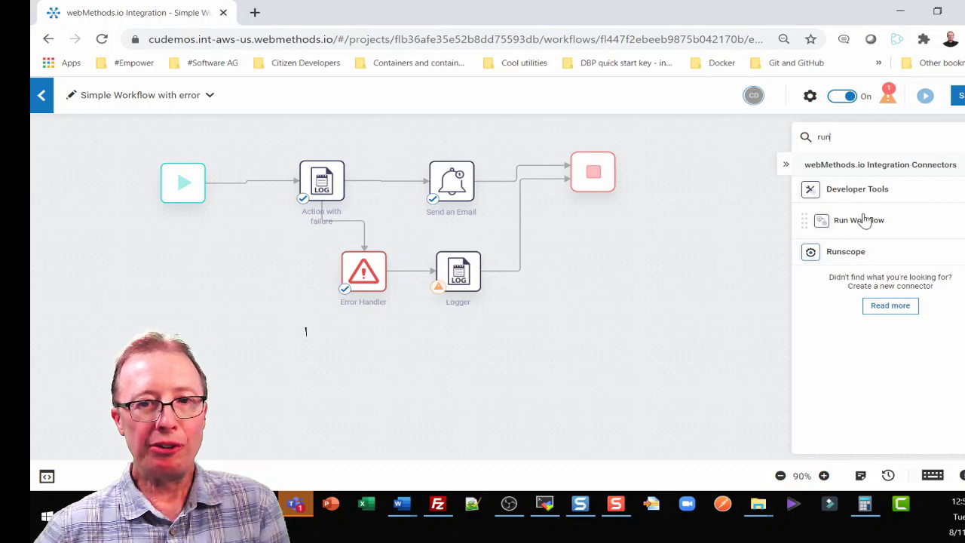
Step: Rename the new Logger action as "Log error" and continue to its data configuration
mouse_move(454, 262)
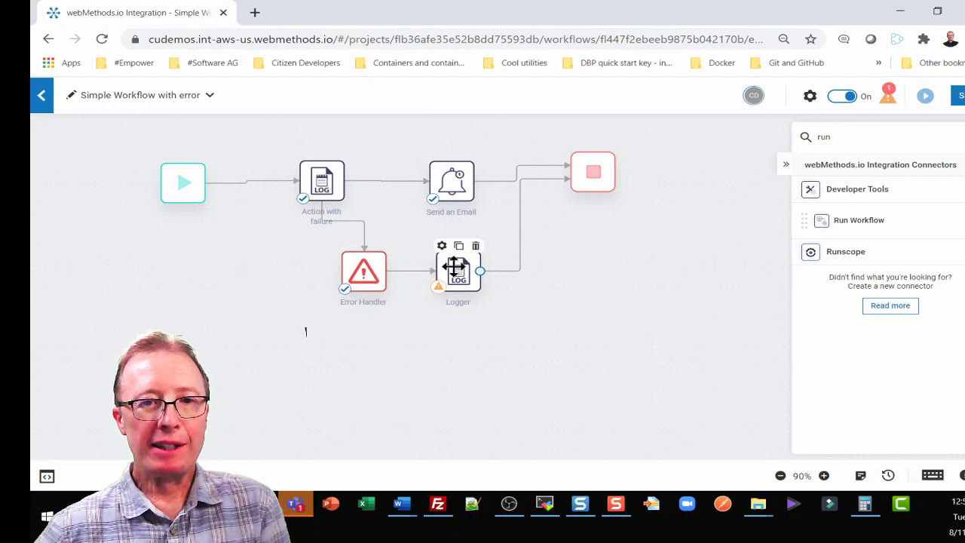
left_click(442, 249)
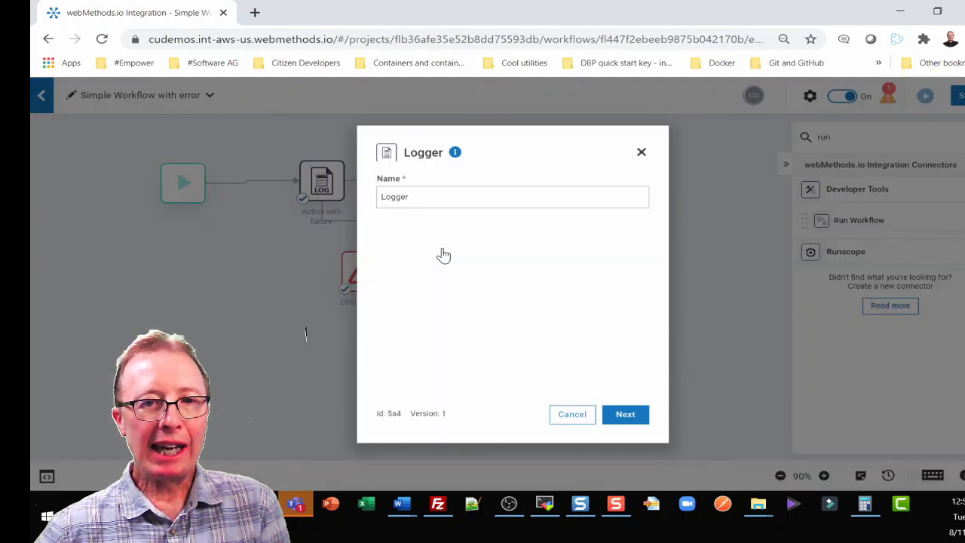
double_click(435, 196)
type("Log errpor")
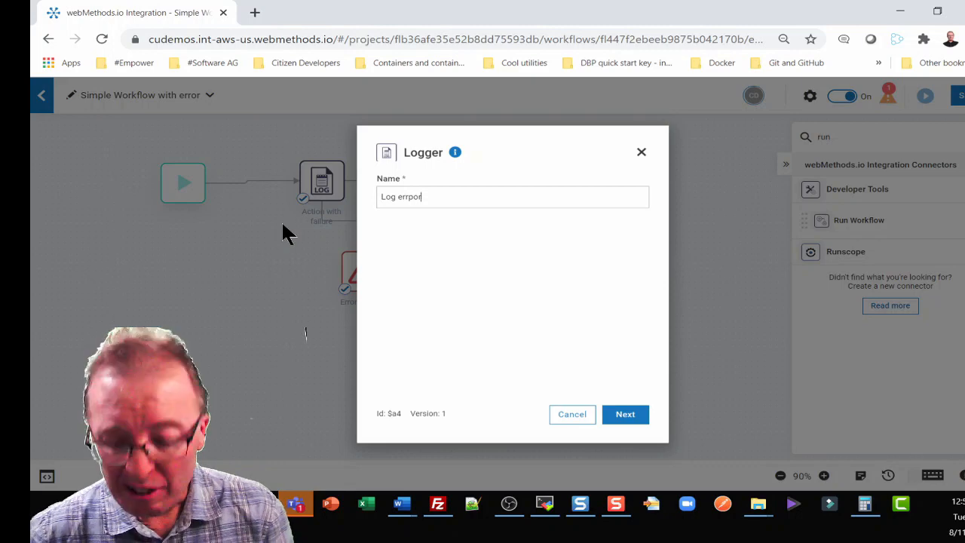
key("BackSpace")
key("BackSpace")
key("BackSpace")
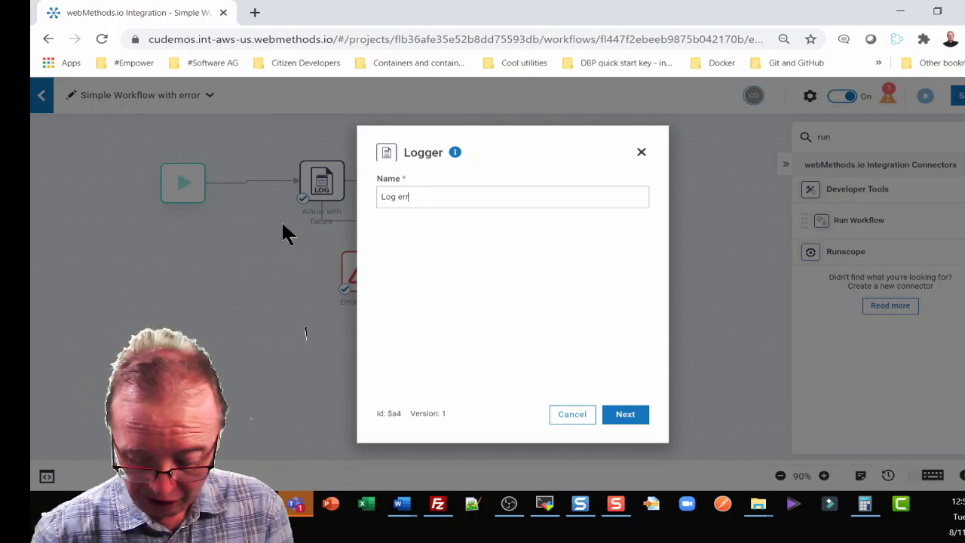
type("or")
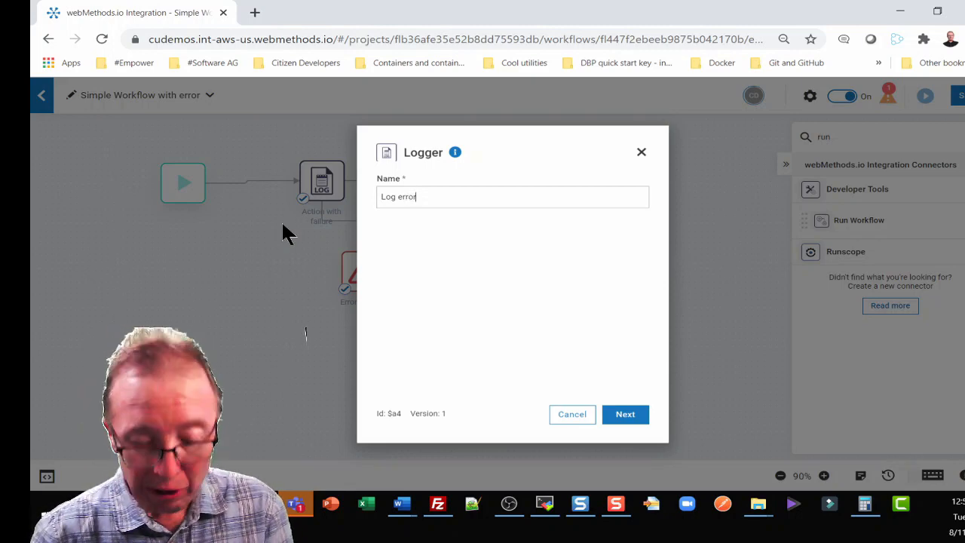
left_click(628, 415)
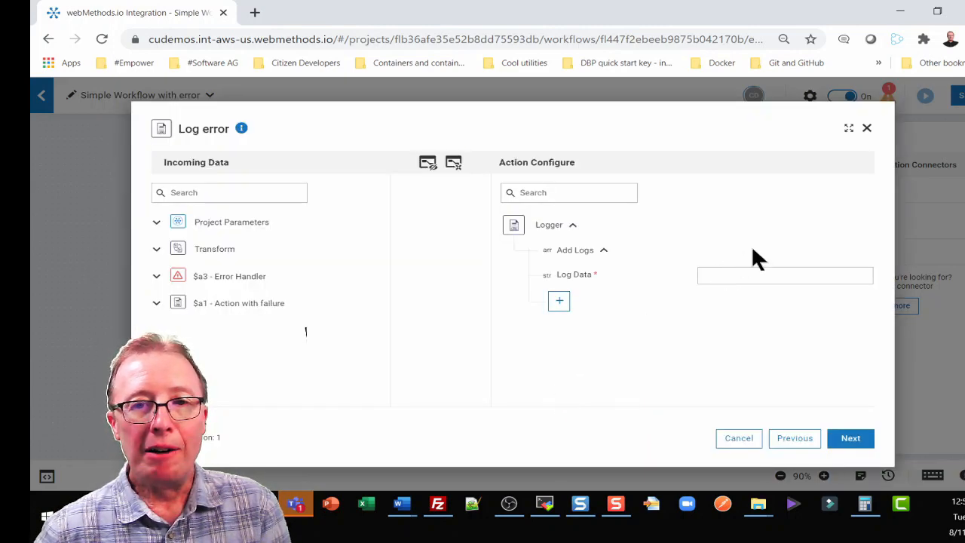
Step: Map the whole $a3 - Error Handler output to the Log Data field of the Log error action
left_click(157, 277)
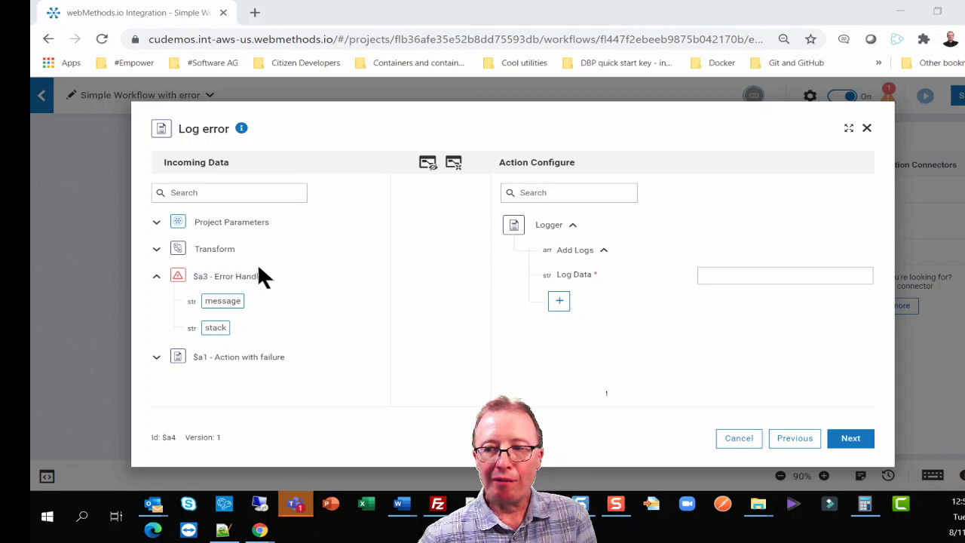
left_click(241, 278)
left_click_drag(241, 277, 750, 271)
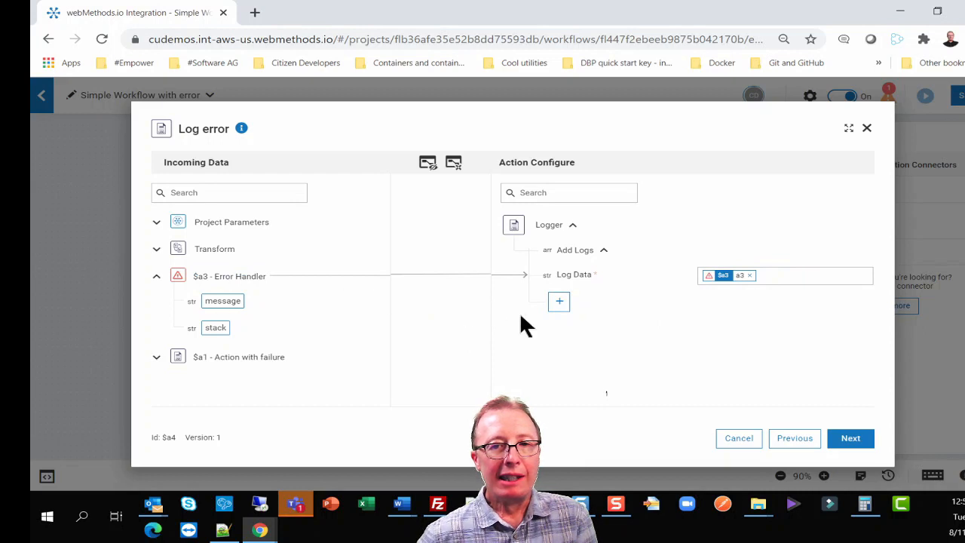
left_click(850, 437)
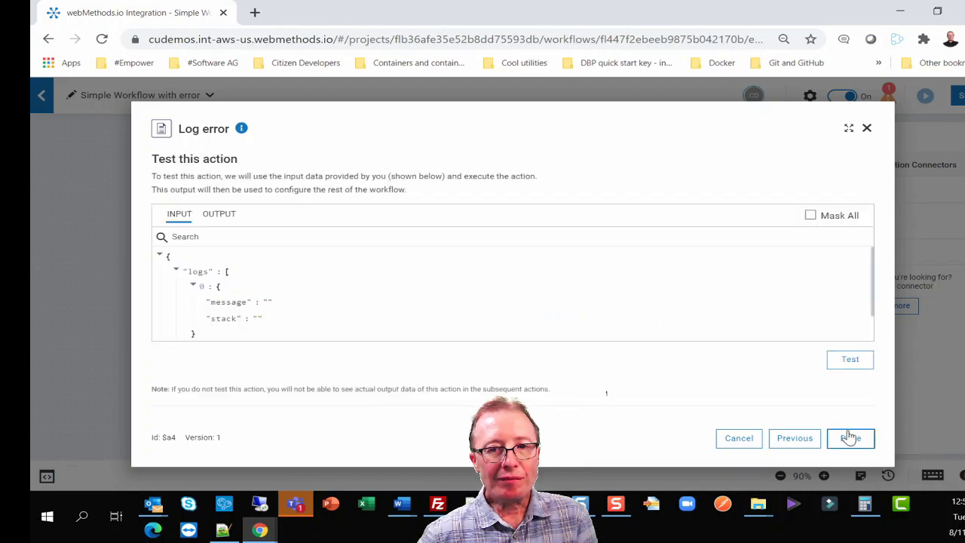
Step: Test the Log error action, review its input and output data, and finish its configuration
left_click(850, 360)
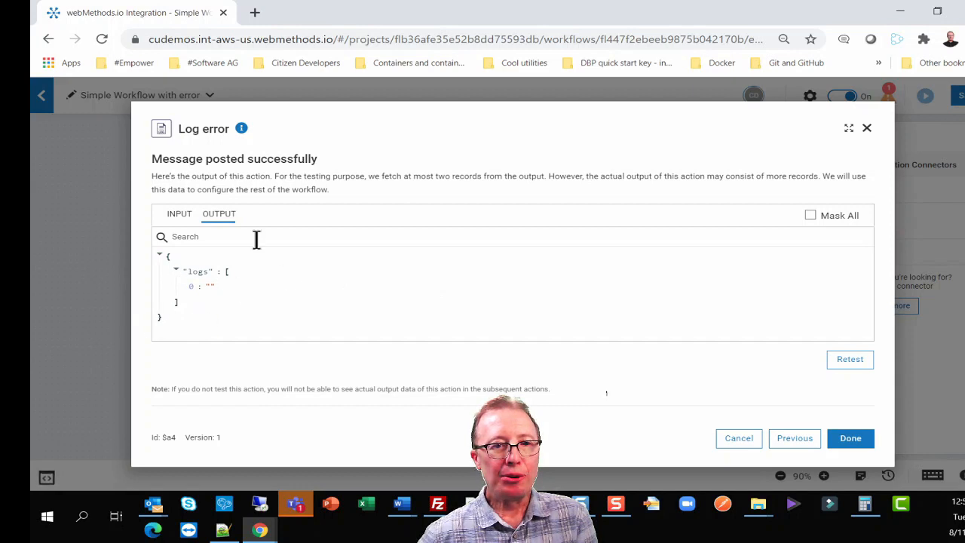
left_click(179, 213)
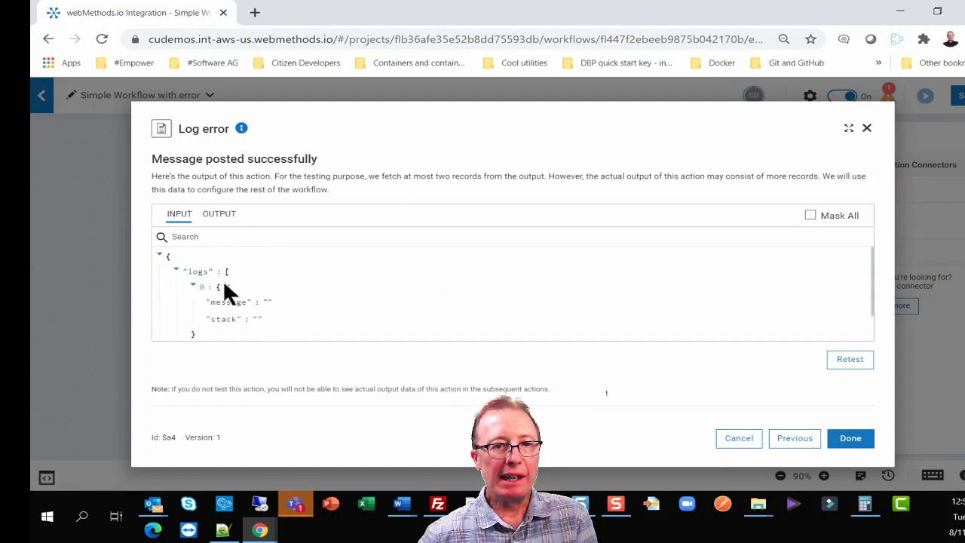
left_click(228, 217)
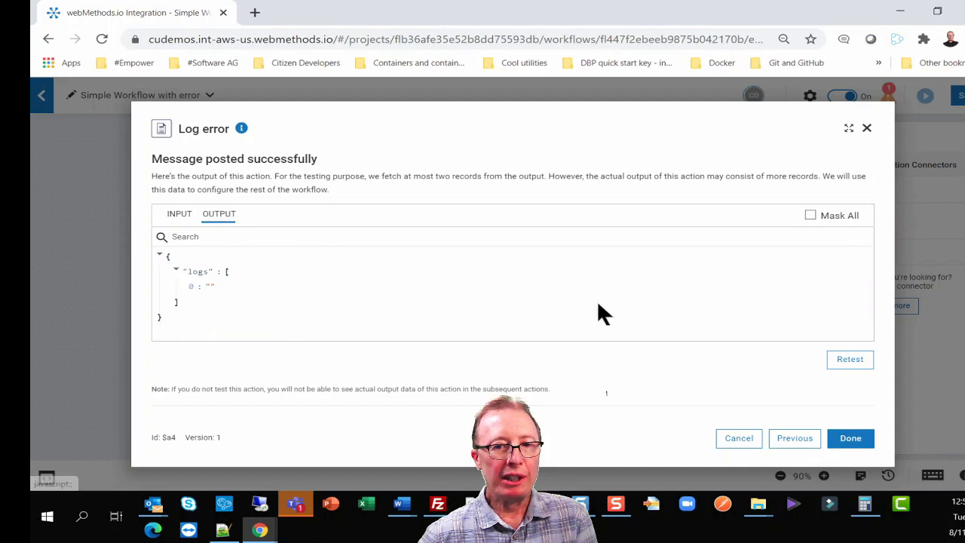
left_click(843, 438)
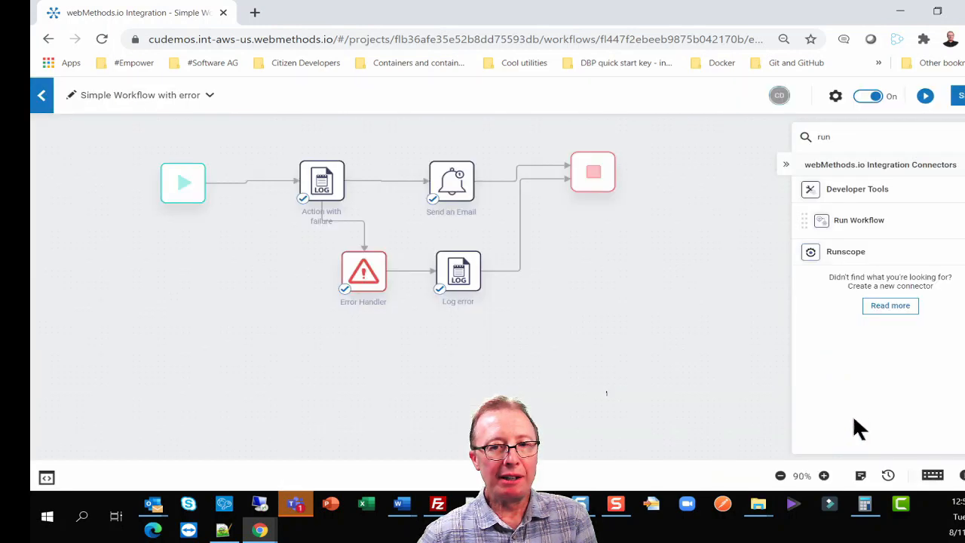
Step: Align the Error Handler beneath Action with failure and level with Log error, and save the workflow
left_click_drag(355, 279, 323, 288)
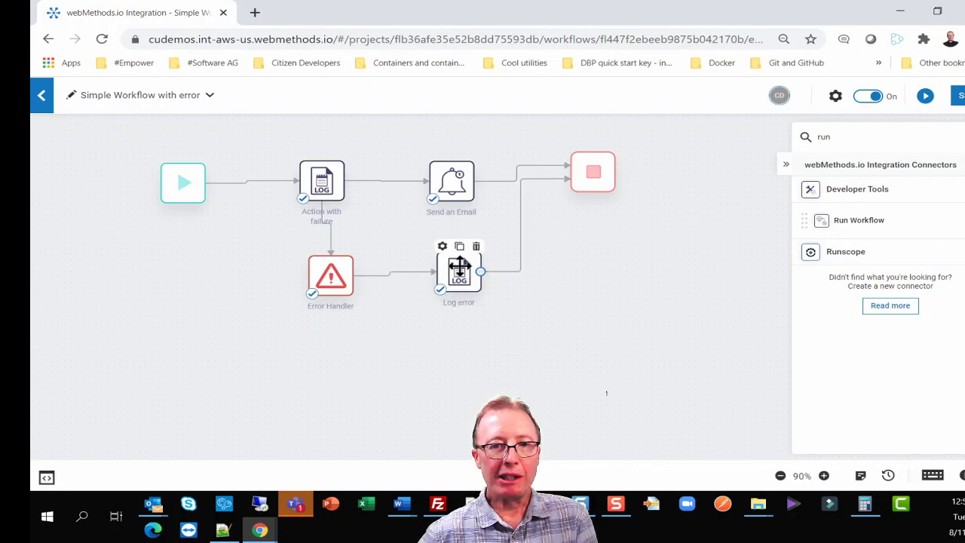
left_click_drag(458, 268, 461, 267)
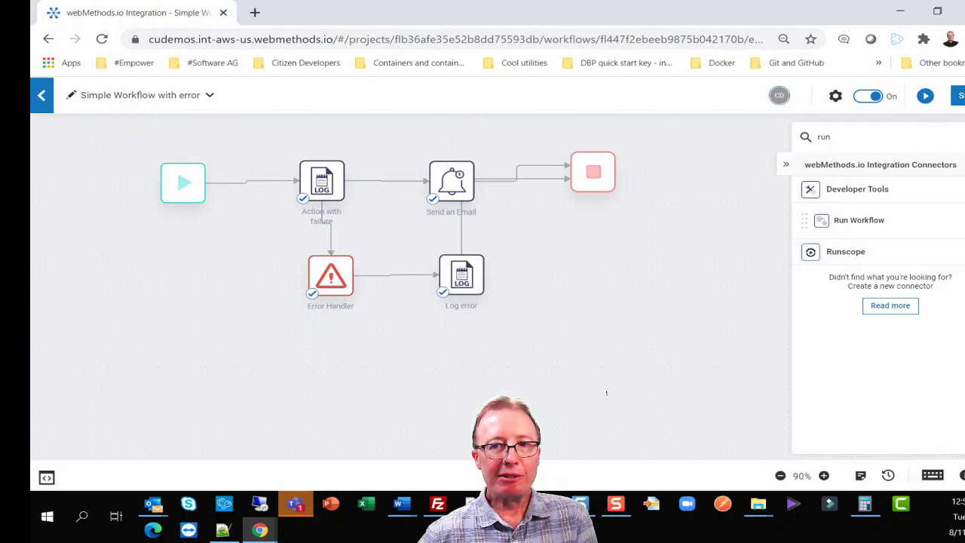
left_click(961, 95)
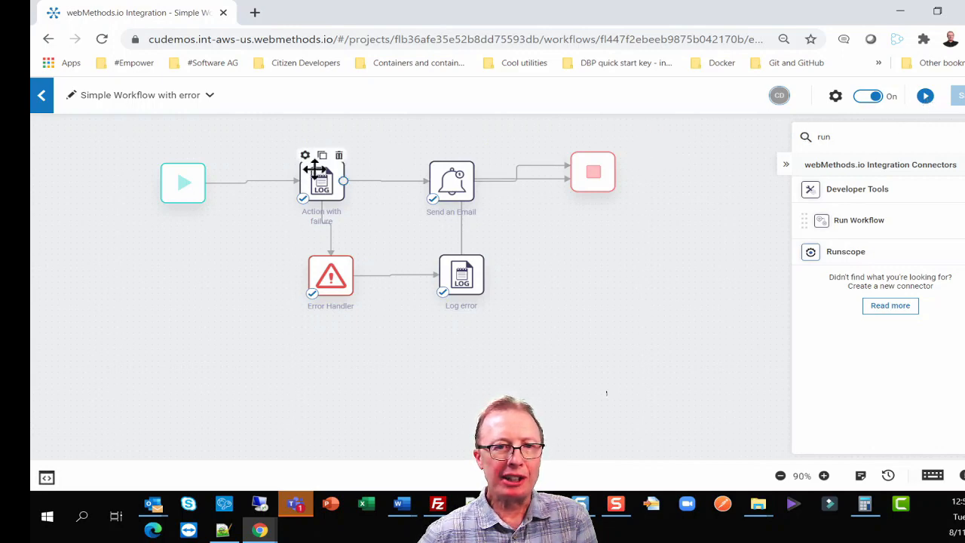
Step: Examine the CauseFailure substring transform in the Action with failure configuration, and leave without making changes
left_click(304, 156)
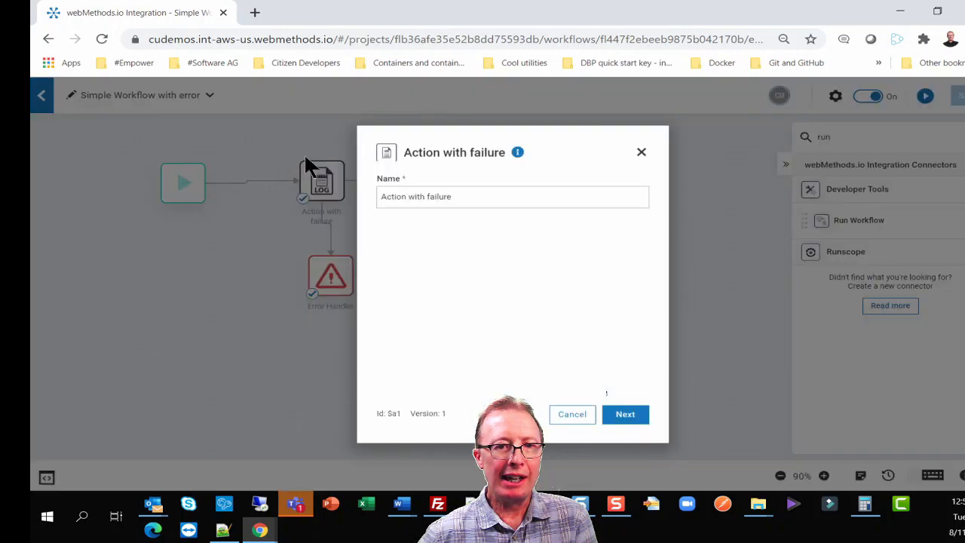
left_click(624, 413)
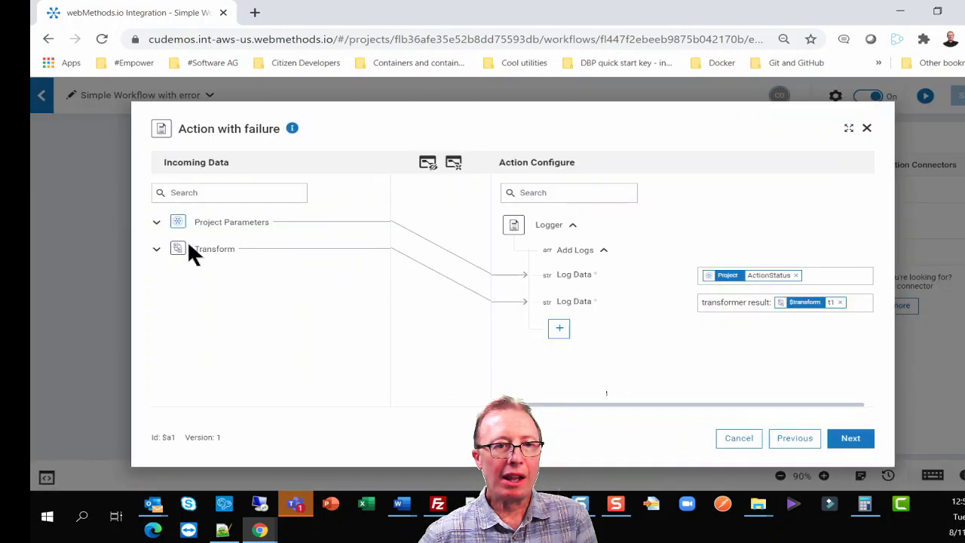
left_click(157, 251)
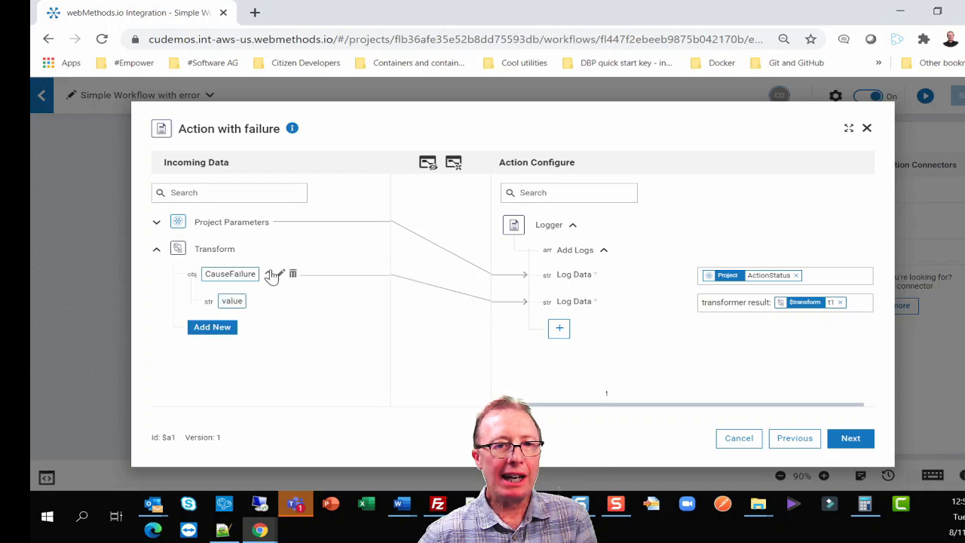
left_click(280, 275)
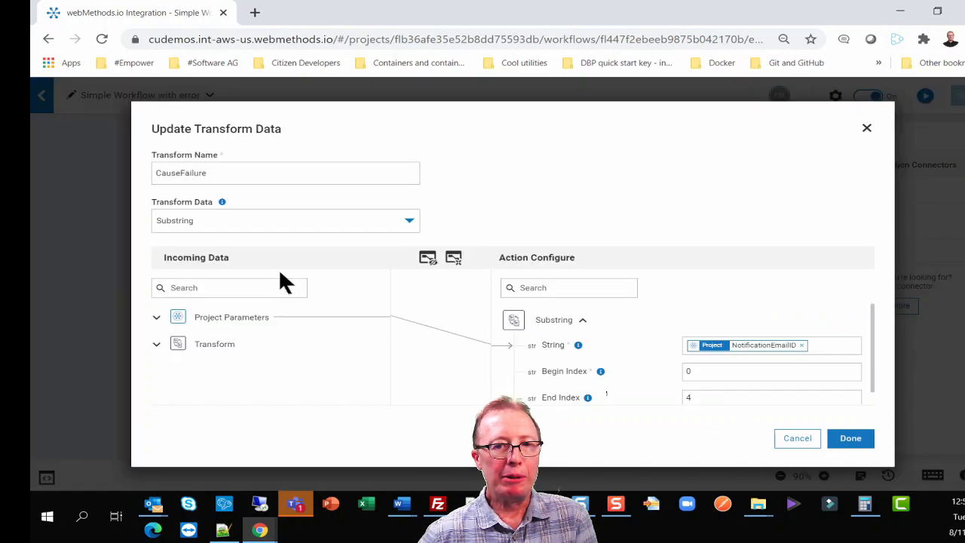
left_click(814, 439)
left_click(737, 437)
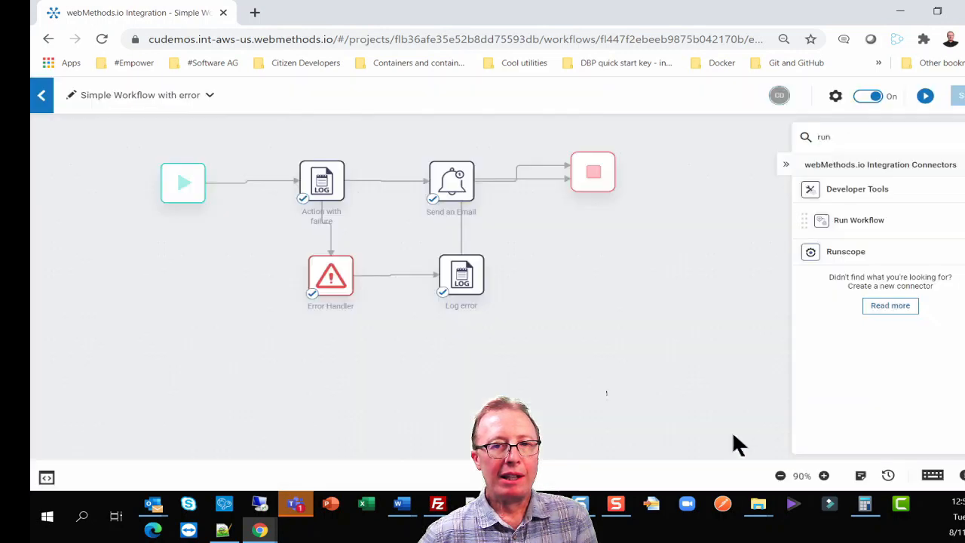
Step: Shift the Log error action farther from the Error Handler to clear the Send an Email step, and save and run the workflow
mouse_move(318, 179)
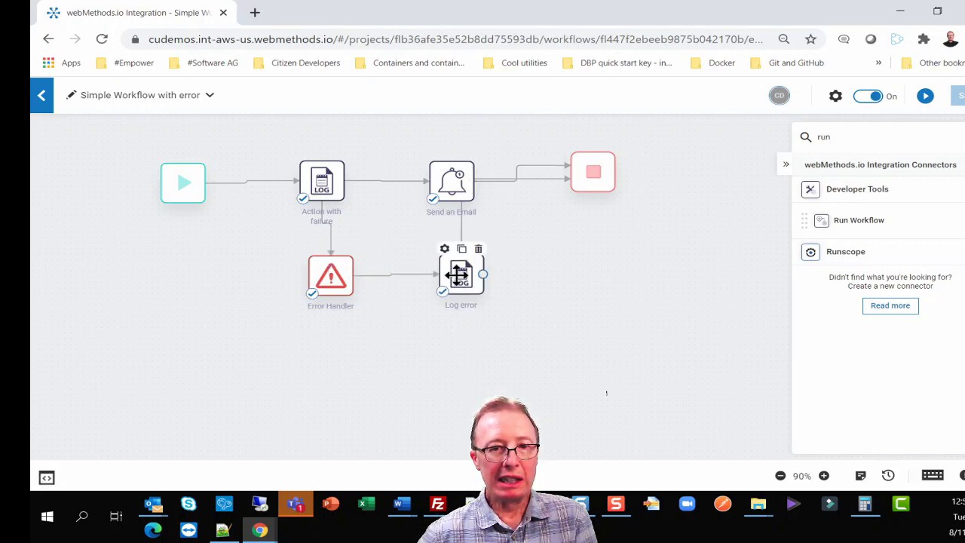
left_click_drag(460, 273, 495, 274)
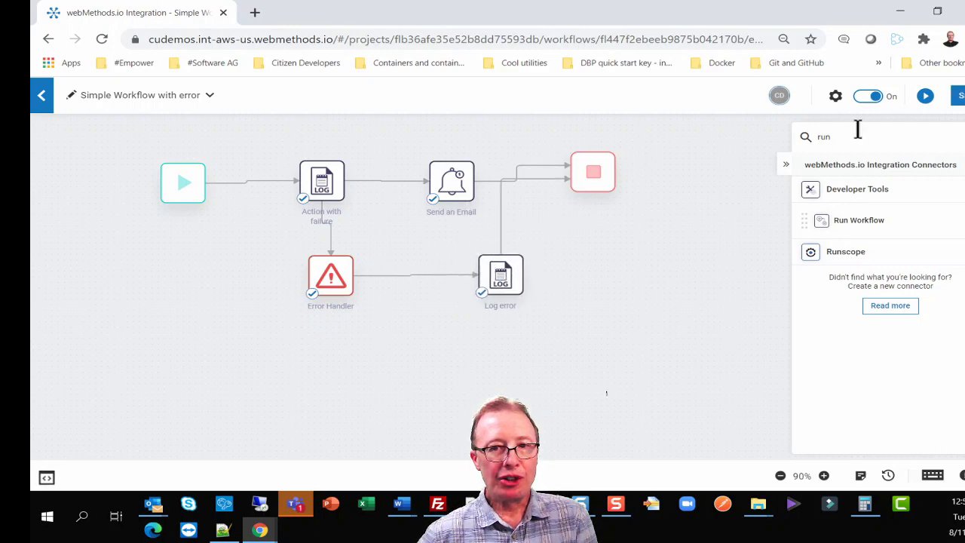
left_click(958, 100)
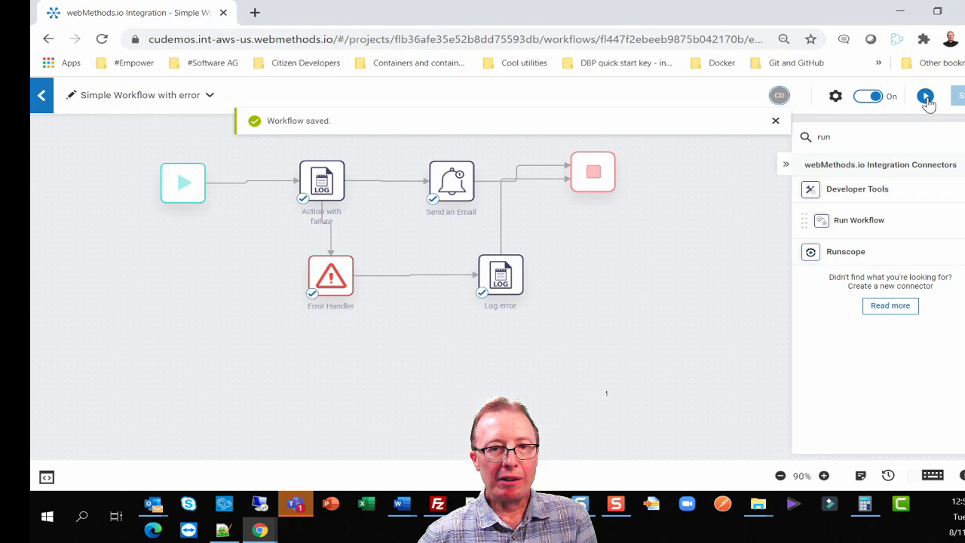
left_click(926, 98)
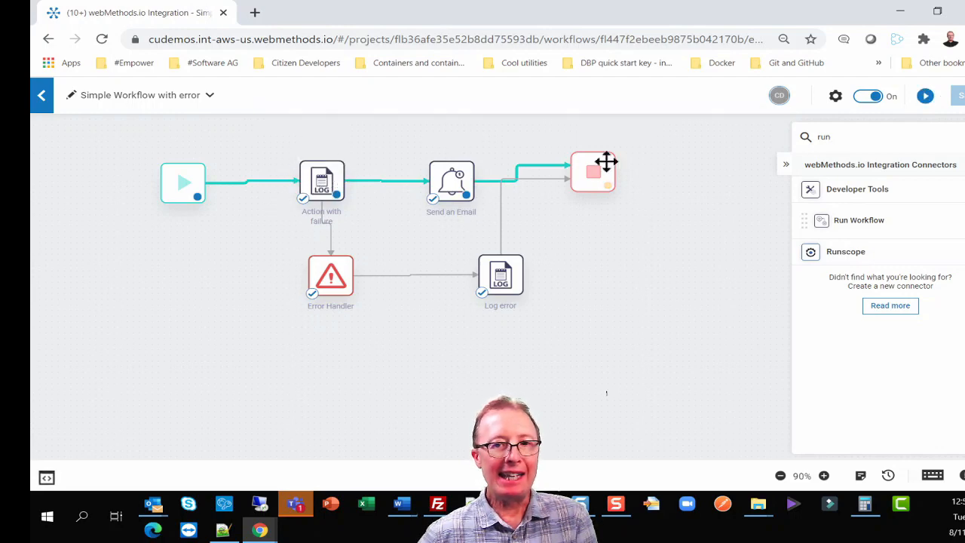
Step: Clear the search term from the connector search
left_click_drag(868, 138, 782, 134)
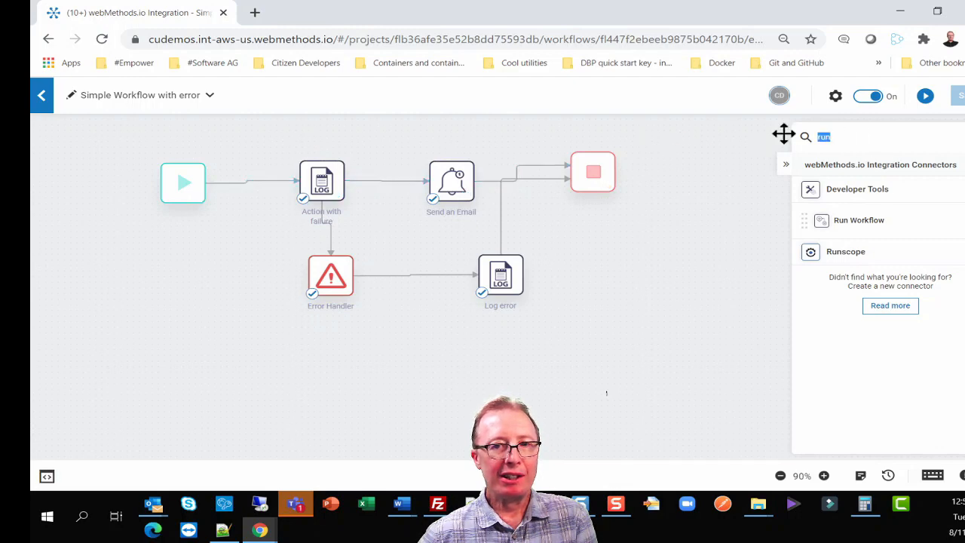
key("BackSpace")
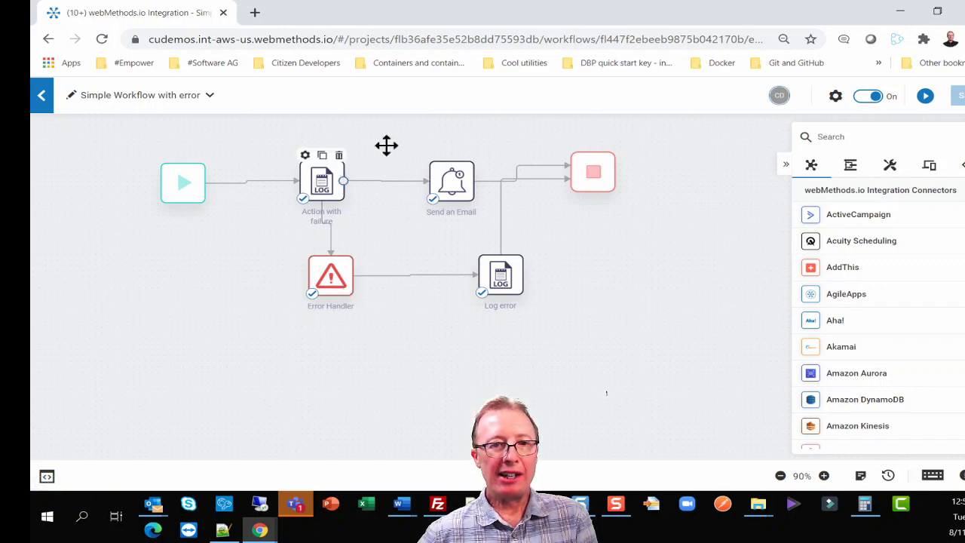
Step: In the Action with failure step, set the CauseFailure substring transform's Begin Index to dk and End Index to d
left_click(306, 156)
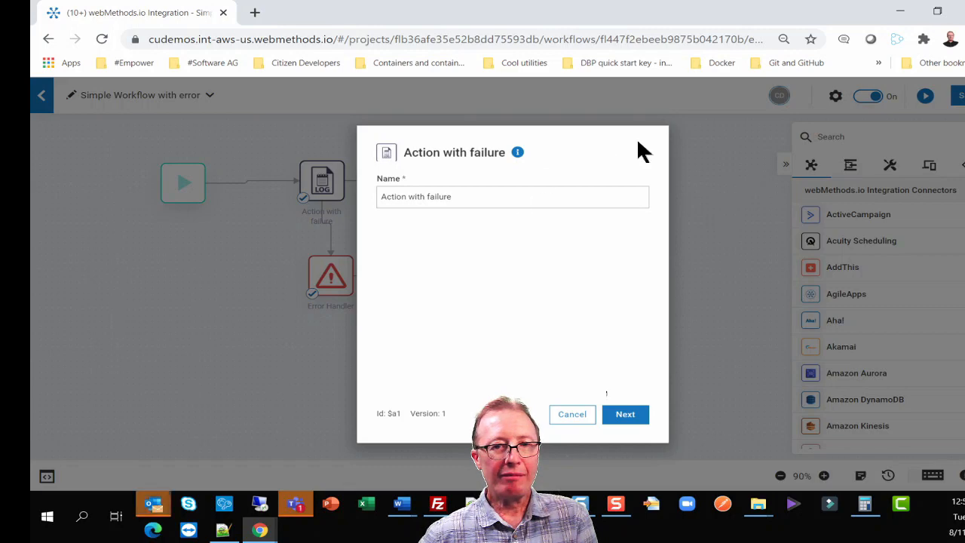
left_click_drag(582, 138, 659, 129)
left_click(659, 131)
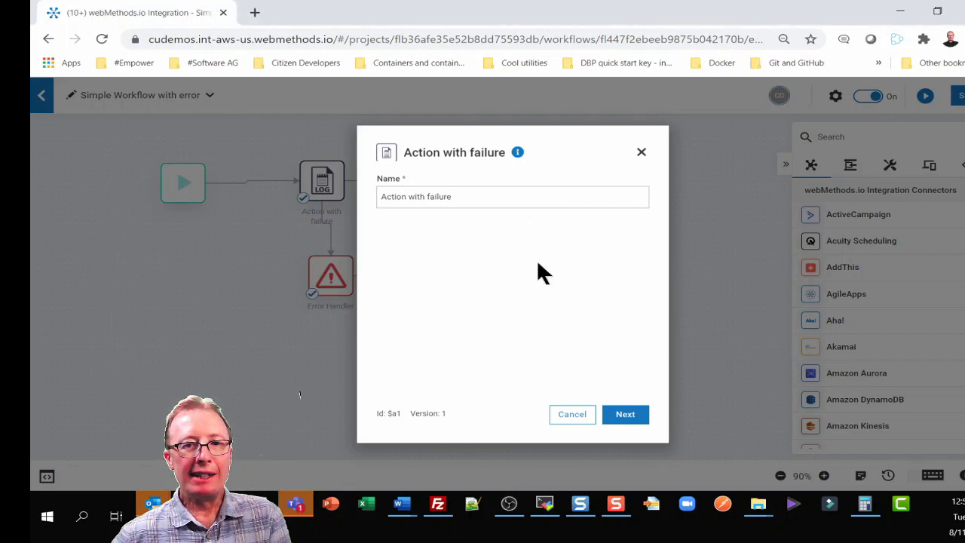
left_click(624, 415)
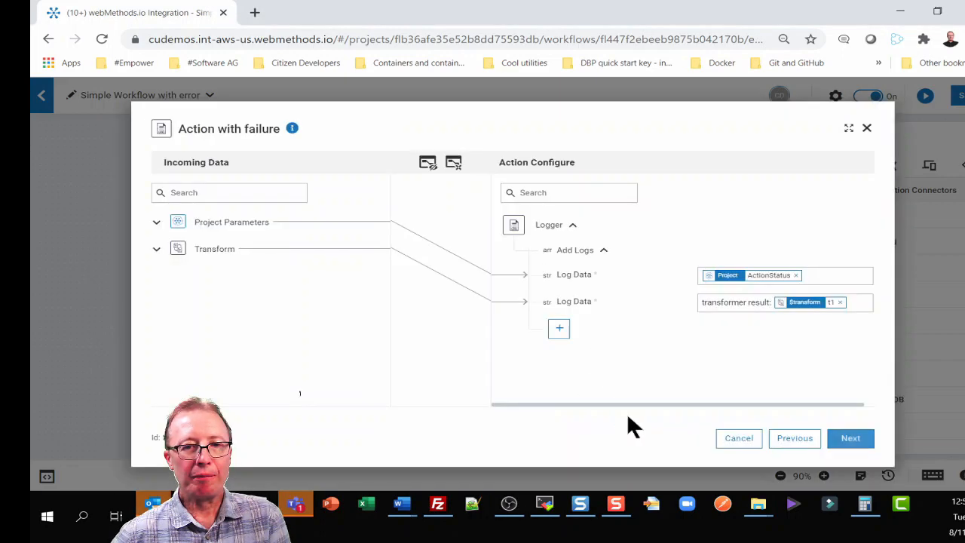
left_click(156, 250)
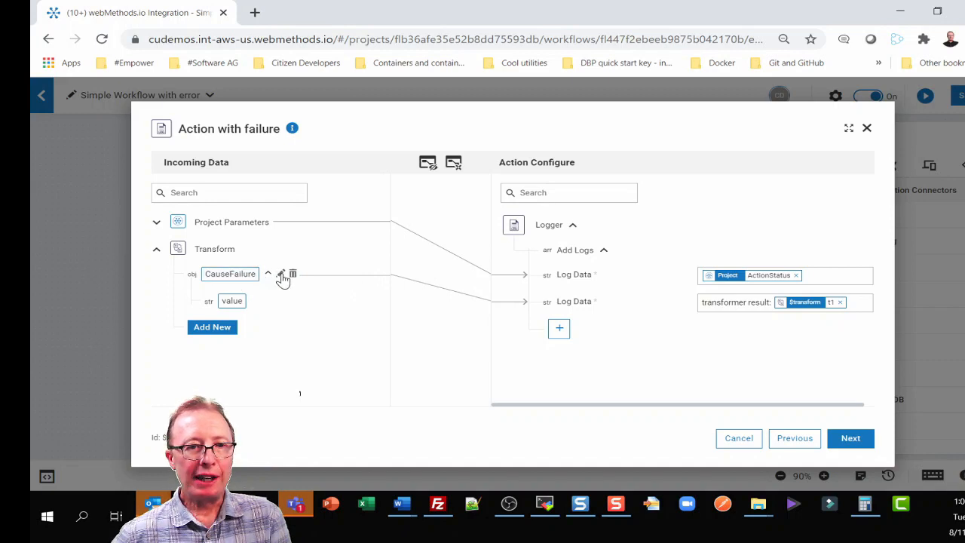
left_click(281, 275)
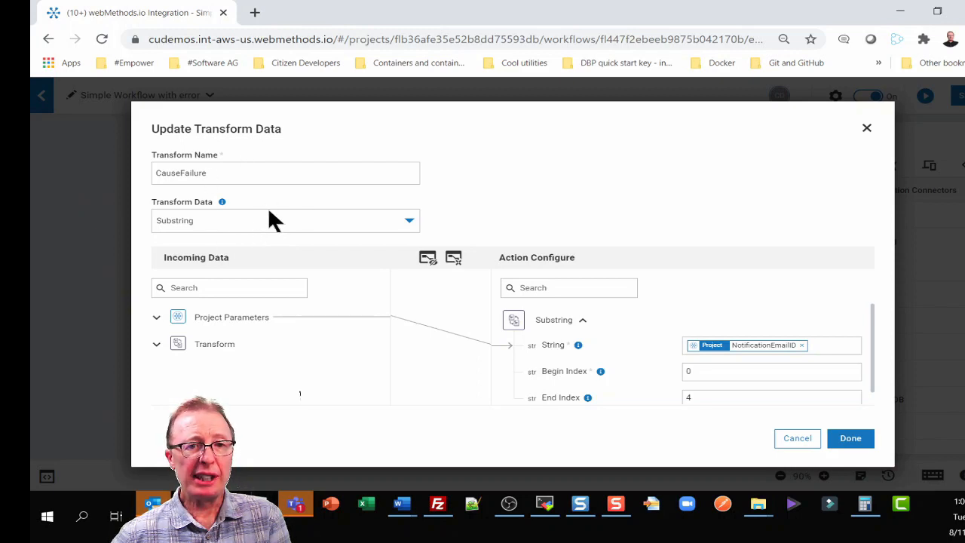
left_click(157, 318)
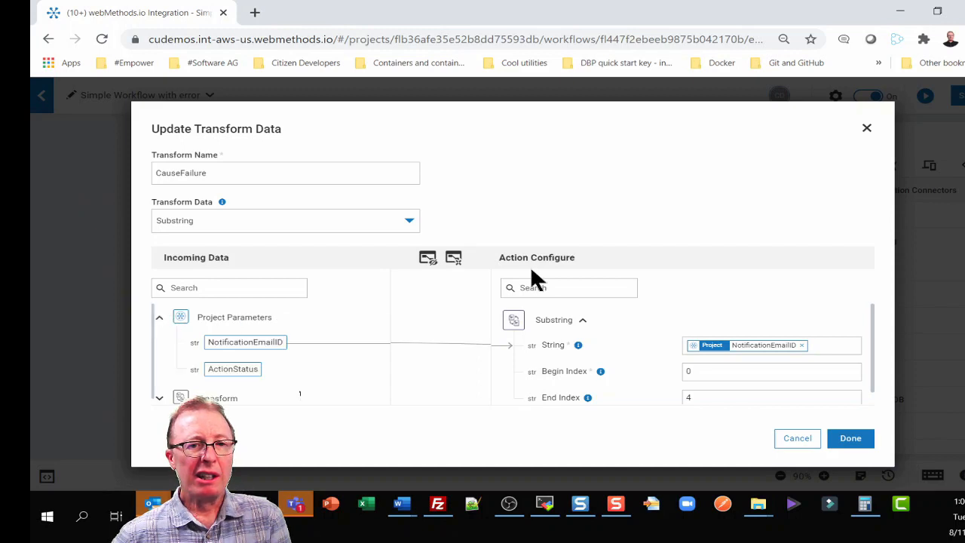
scroll(294, 348, "down", 1)
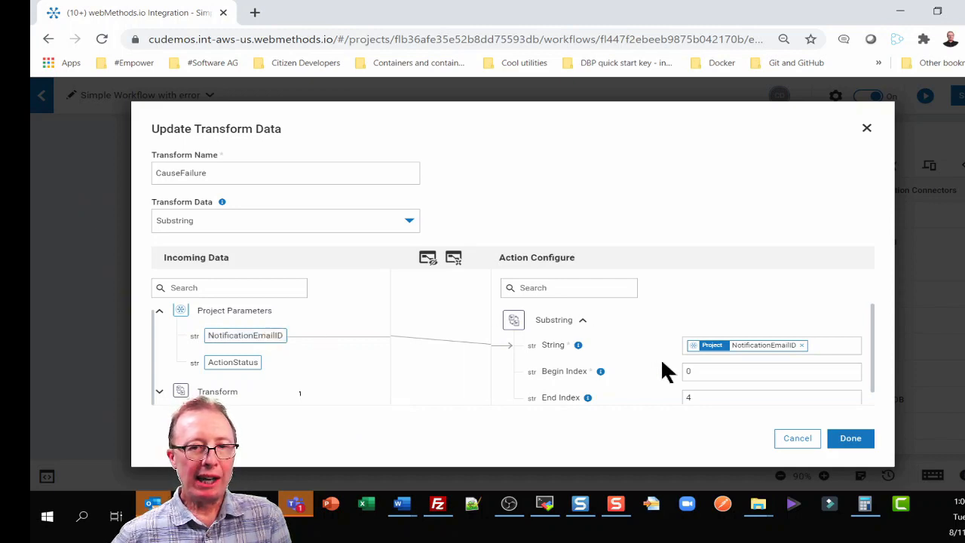
double_click(704, 371)
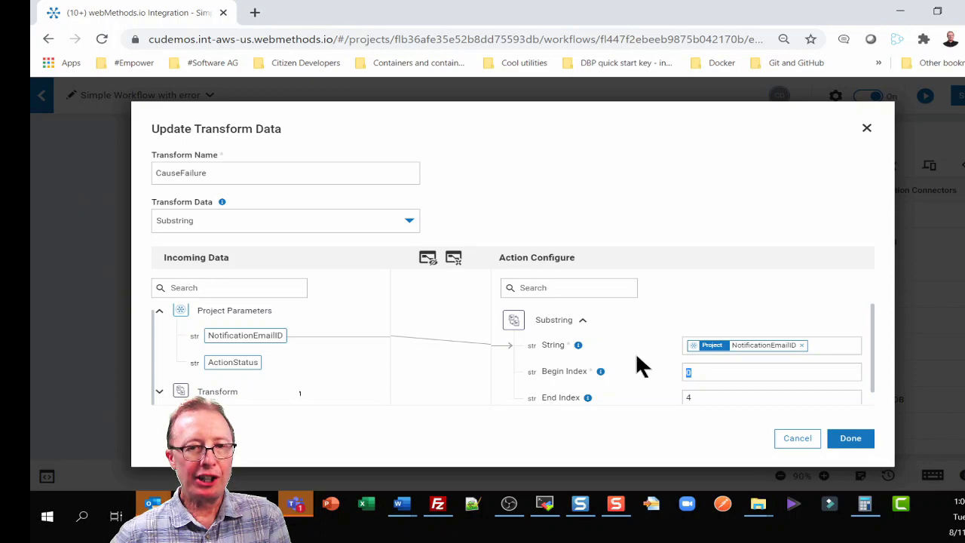
type("dk")
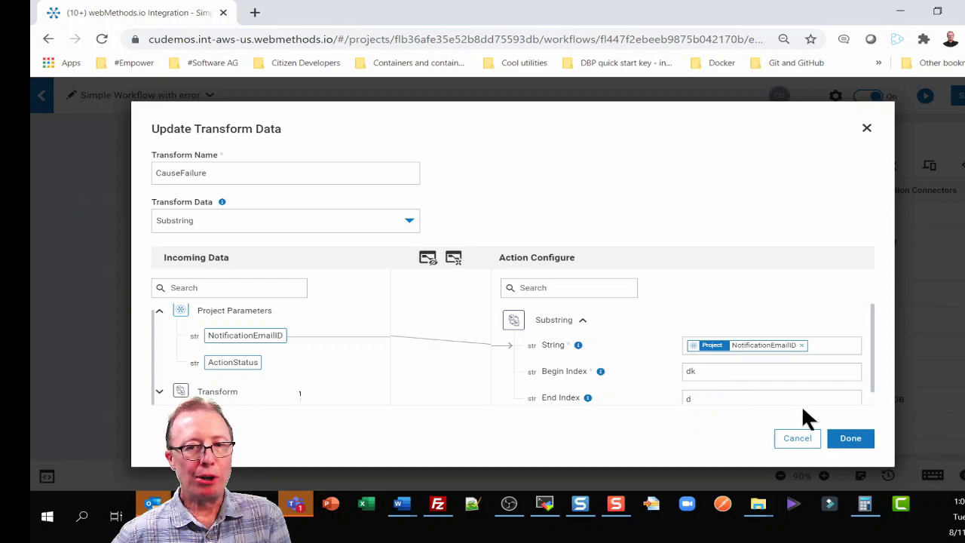
scroll(776, 360, "down", 1)
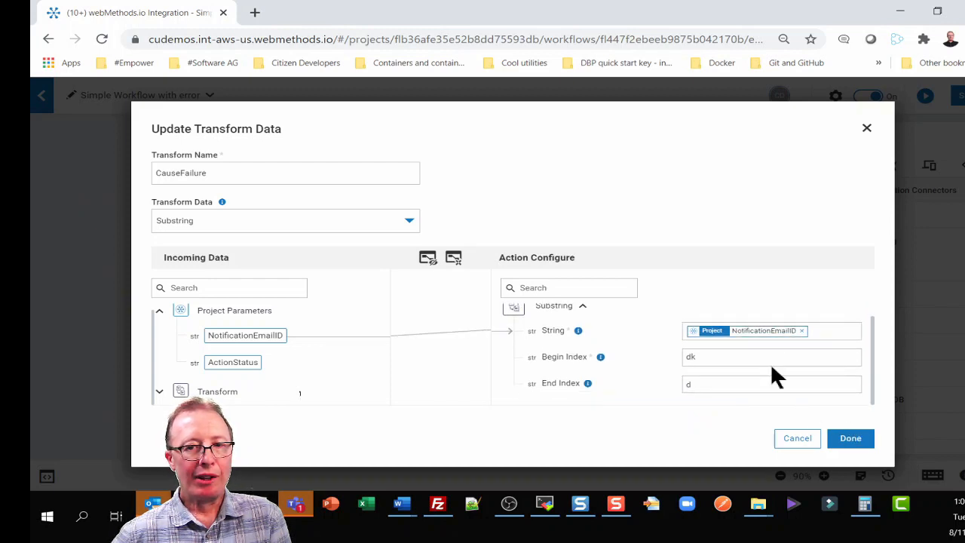
left_click(852, 438)
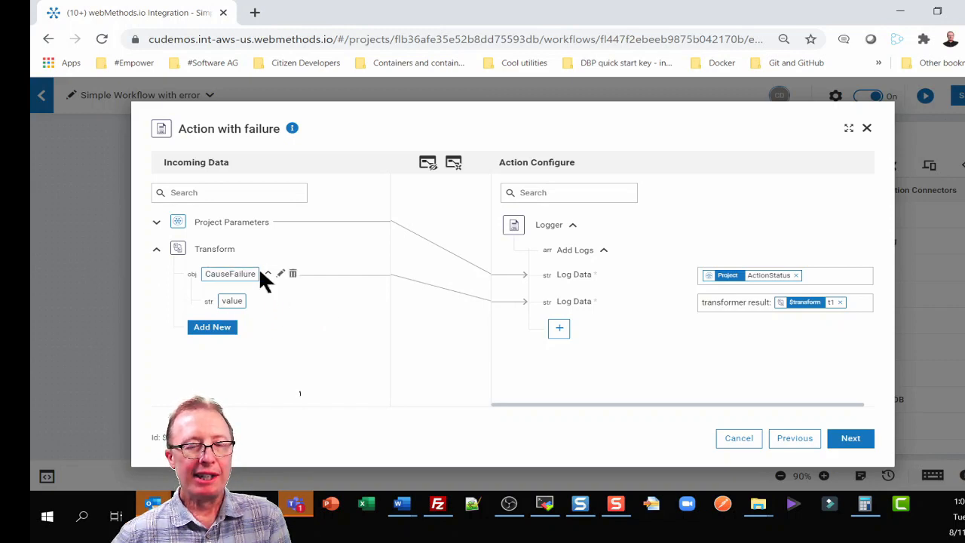
Step: Test the Action with failure step using its input data, and finish its configuration
left_click(848, 436)
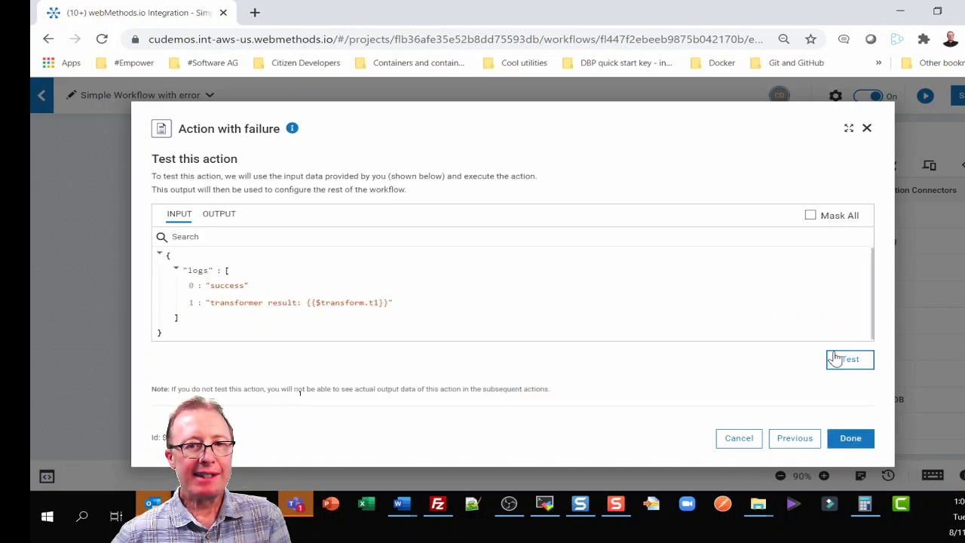
left_click(840, 365)
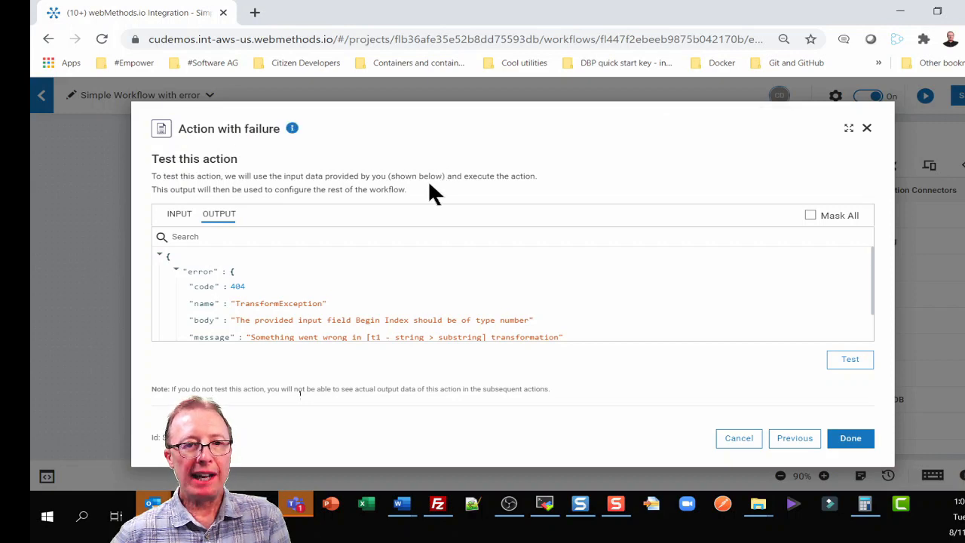
left_click(852, 439)
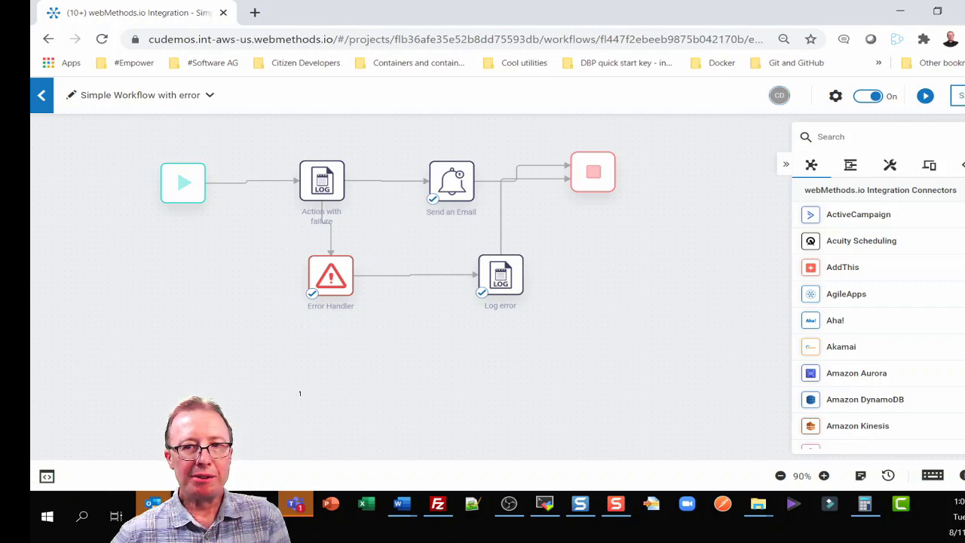
Step: Save the workflow with the modified failing action and run it
left_click(959, 96)
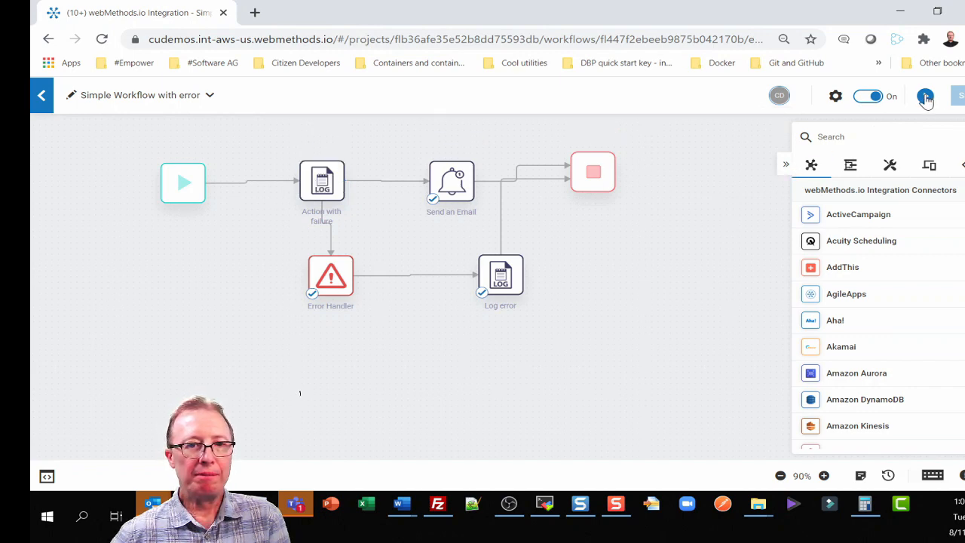
left_click(926, 98)
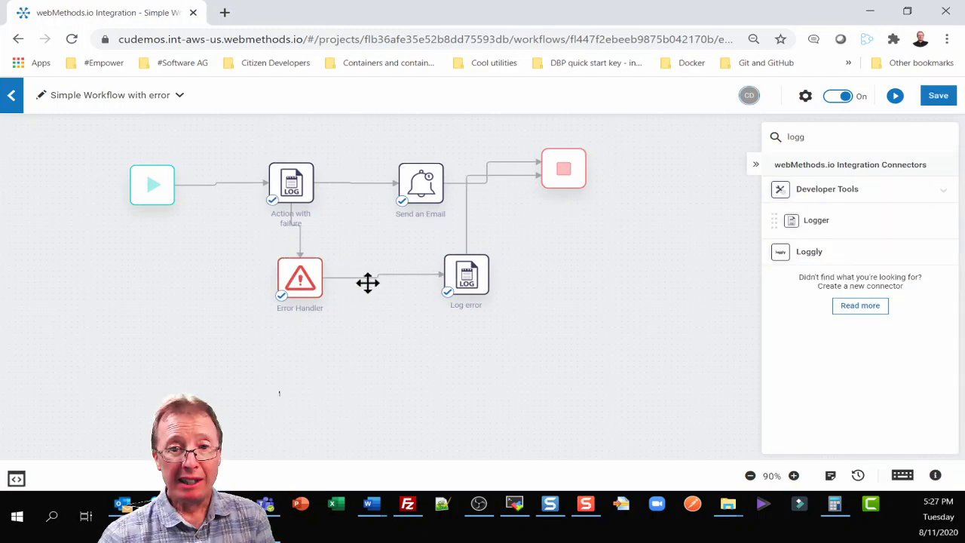
Step: Move the Log error action slightly closer to the Error Handler
mouse_move(446, 278)
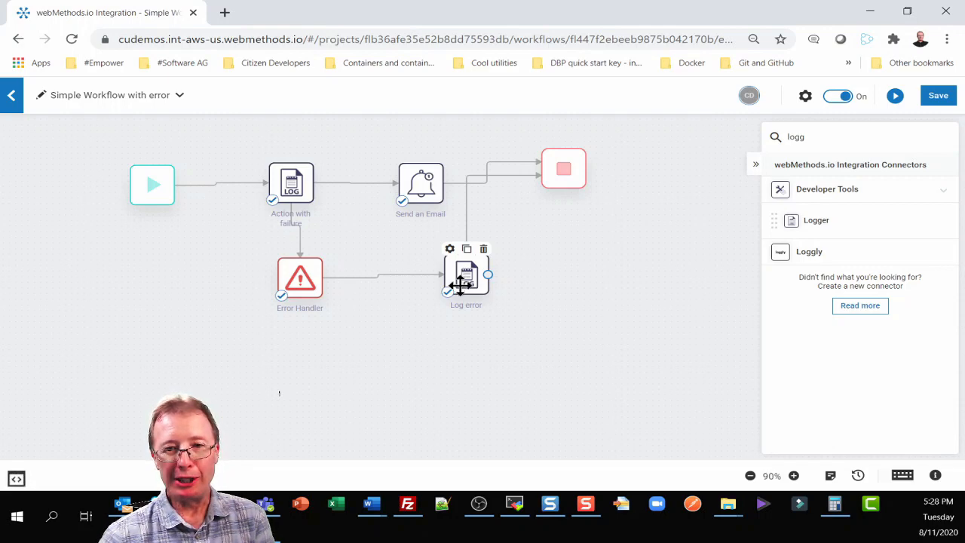
left_click_drag(469, 275, 460, 280)
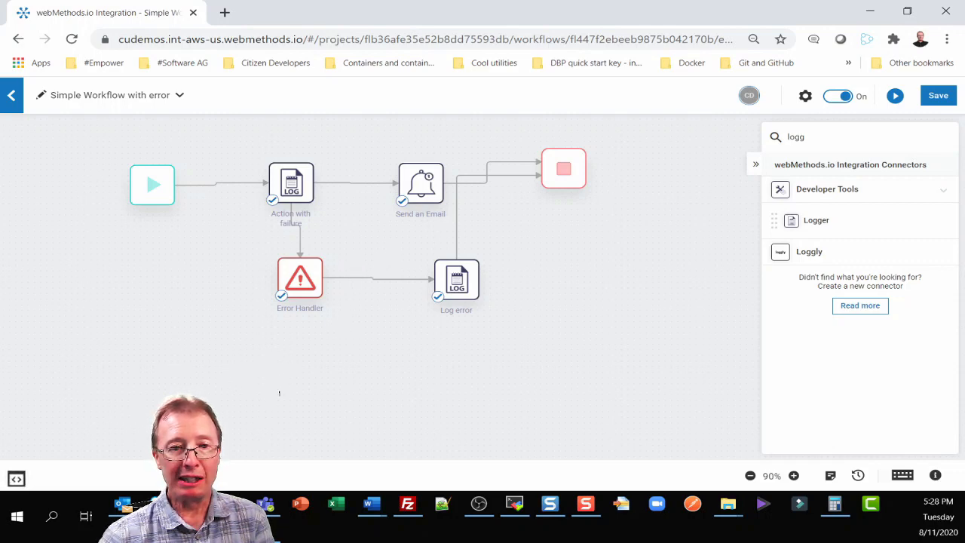
left_click_drag(278, 393, 902, 407)
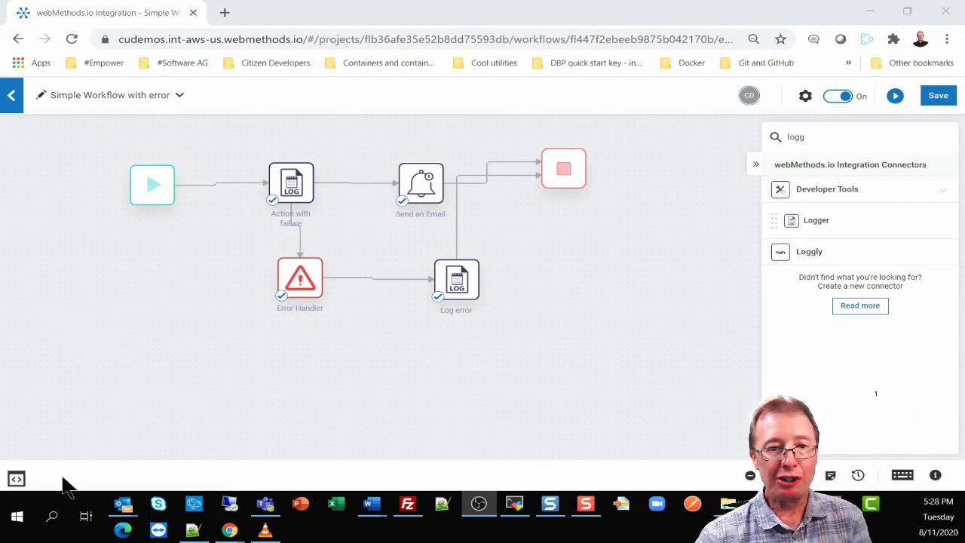
Step: Check the workflow's execution history, and save and run the workflow again
left_click(16, 479)
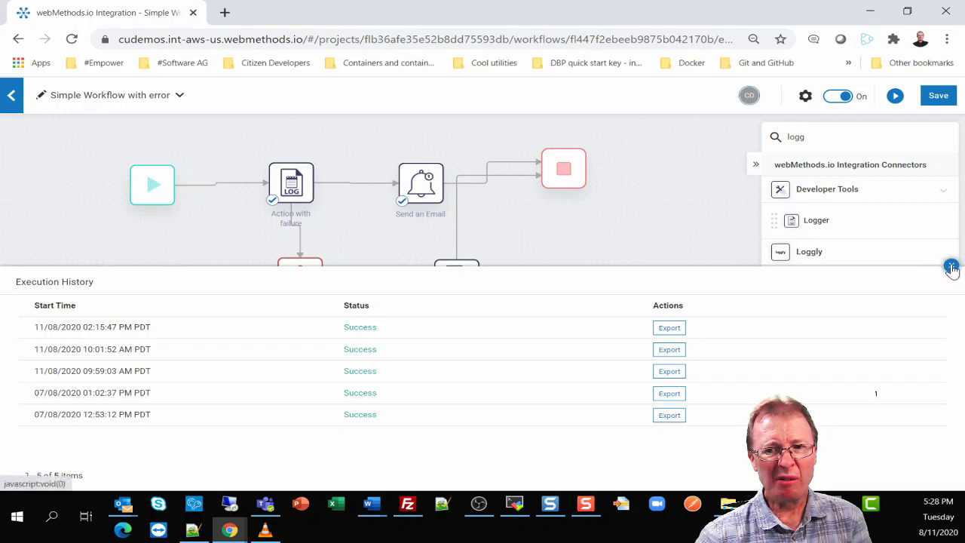
left_click(950, 265)
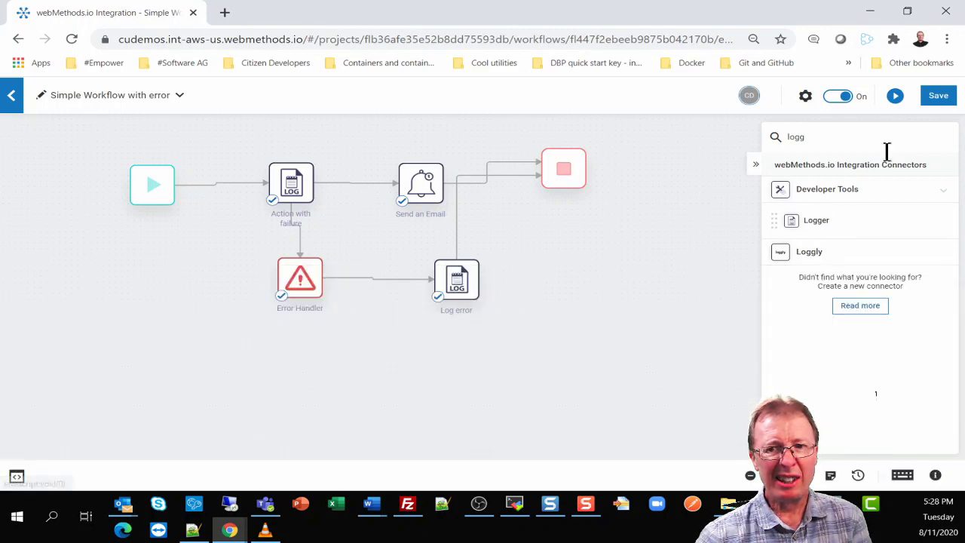
left_click(939, 100)
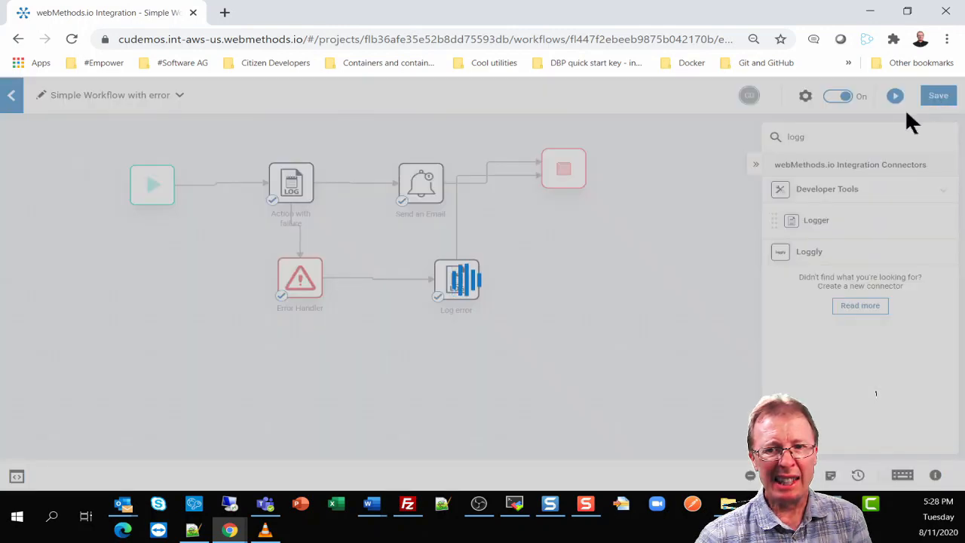
left_click(895, 97)
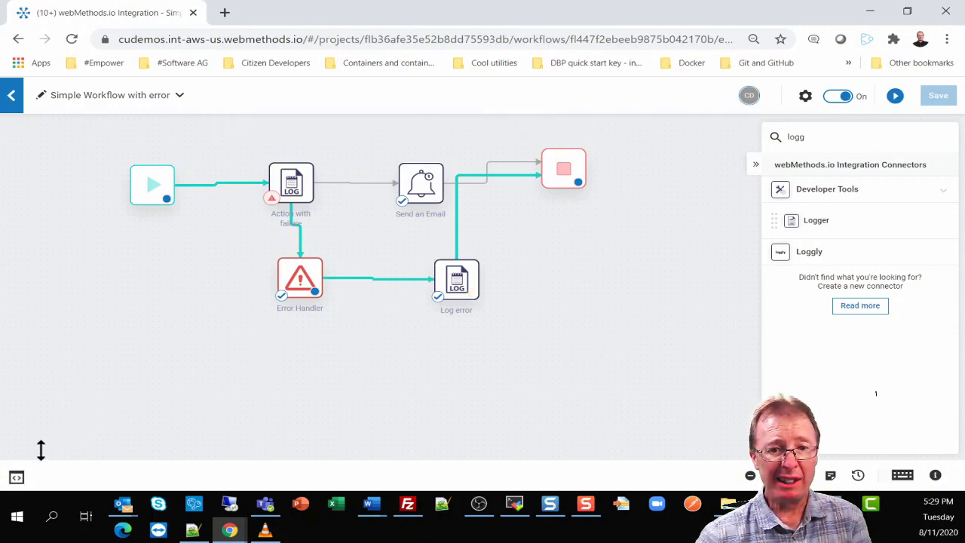
Step: Review the executed actions of the latest run in the execution history, and close the history
left_click(16, 478)
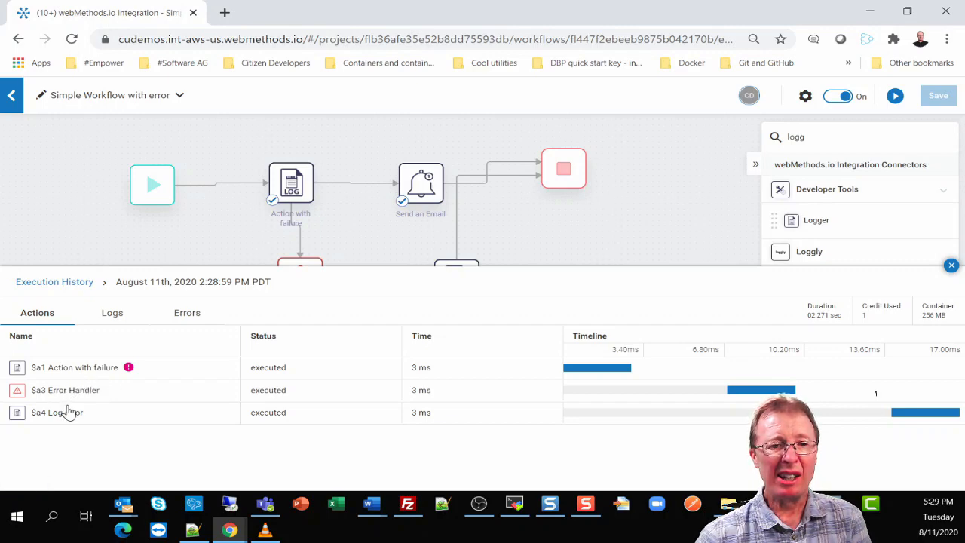
left_click(72, 283)
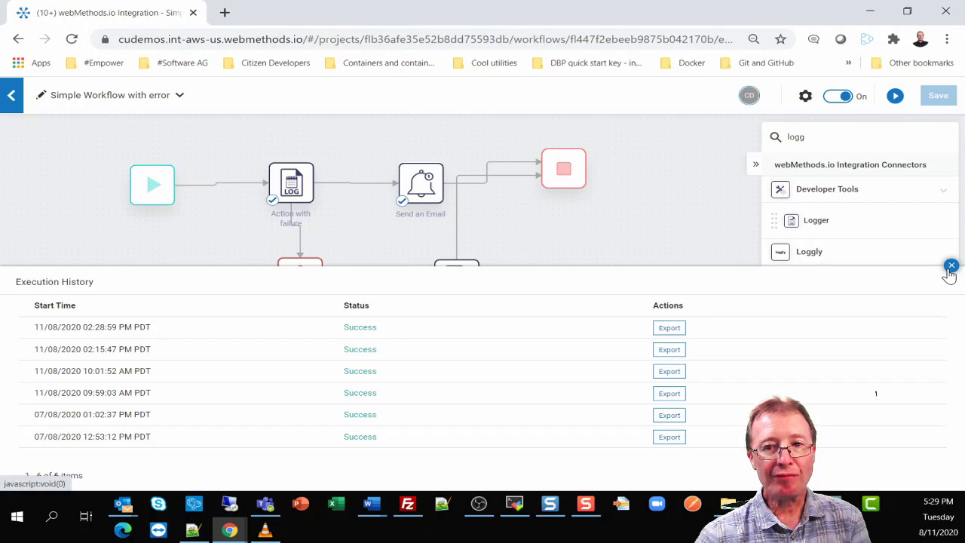
left_click(951, 267)
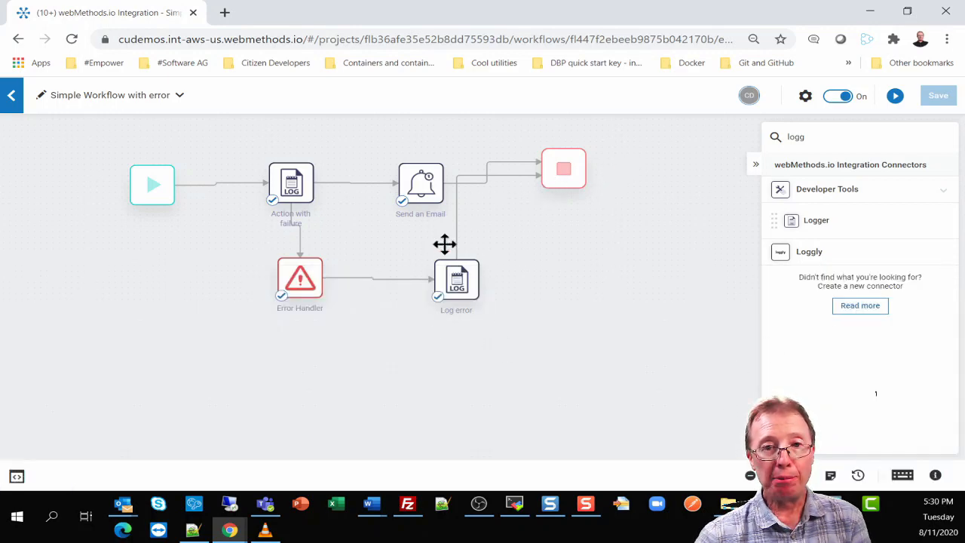
Step: Adjust the position of the Log error action beside the Error Handler, leaving it slightly farther away
left_click_drag(457, 276, 455, 278)
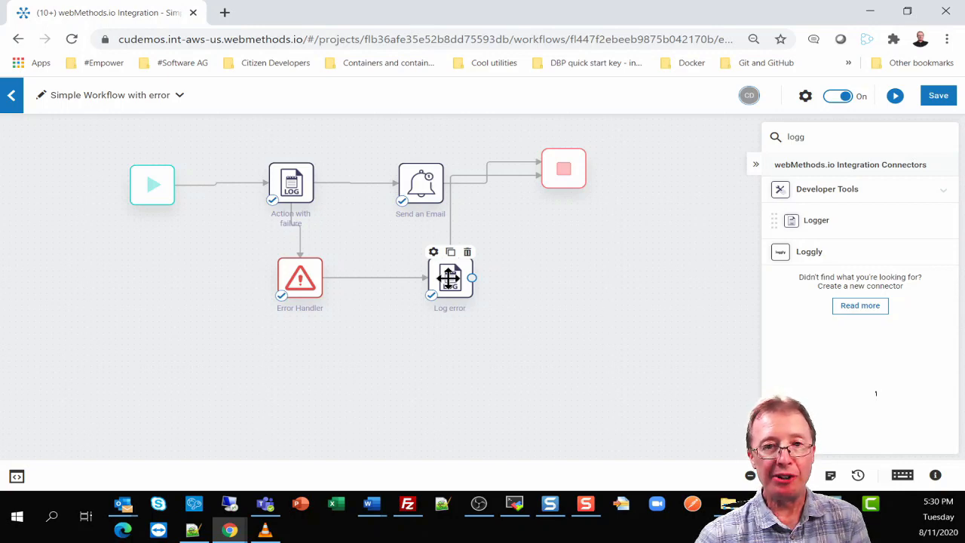
left_click_drag(448, 277, 458, 276)
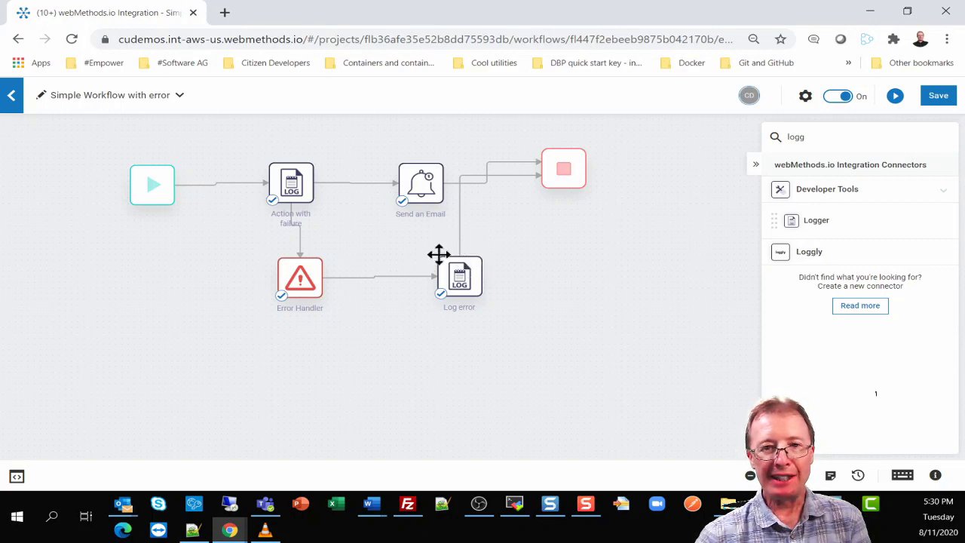
mouse_move(481, 276)
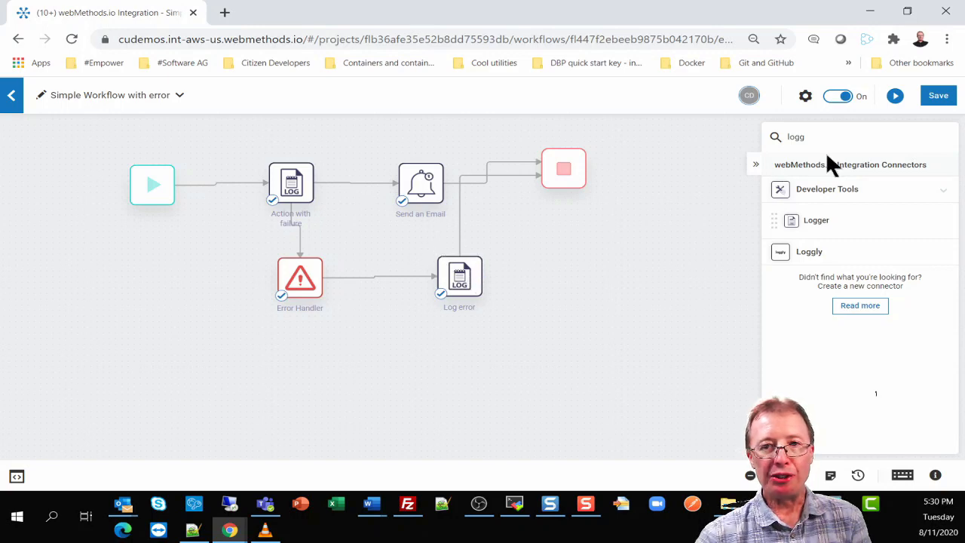
Step: Search the connectors for flow, and clear the search to display the FlowServices category
left_click_drag(803, 137, 737, 139)
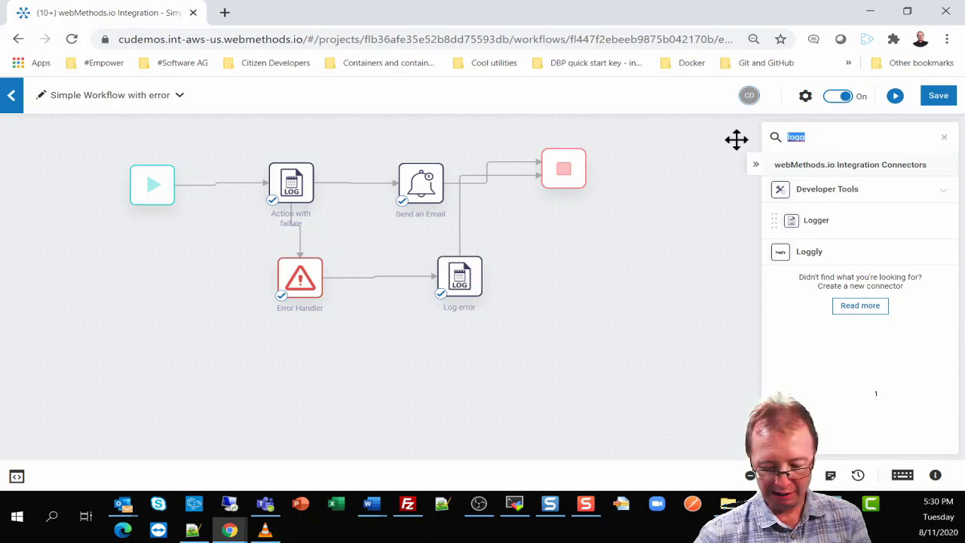
type("flow")
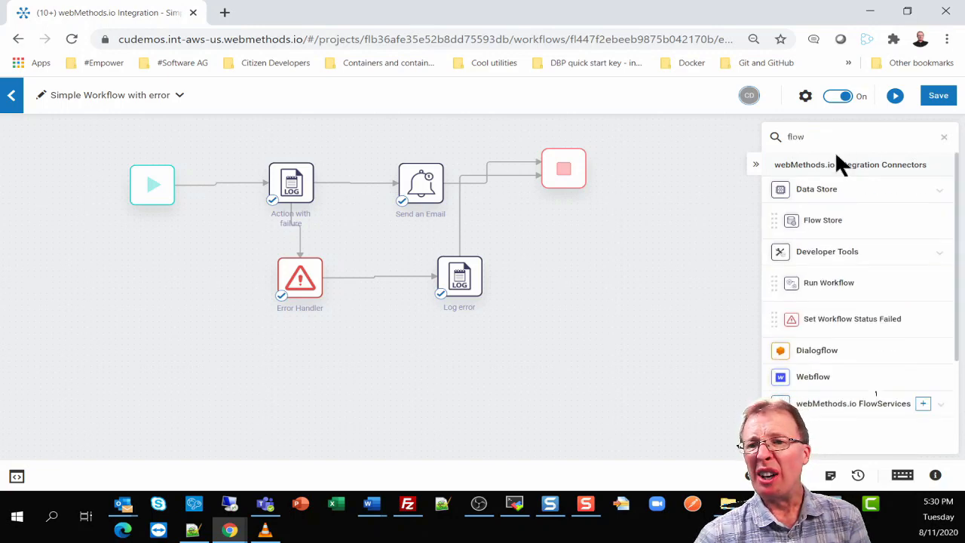
key("BackSpace")
key("BackSpace")
key("BackSpace")
key("BackSpace")
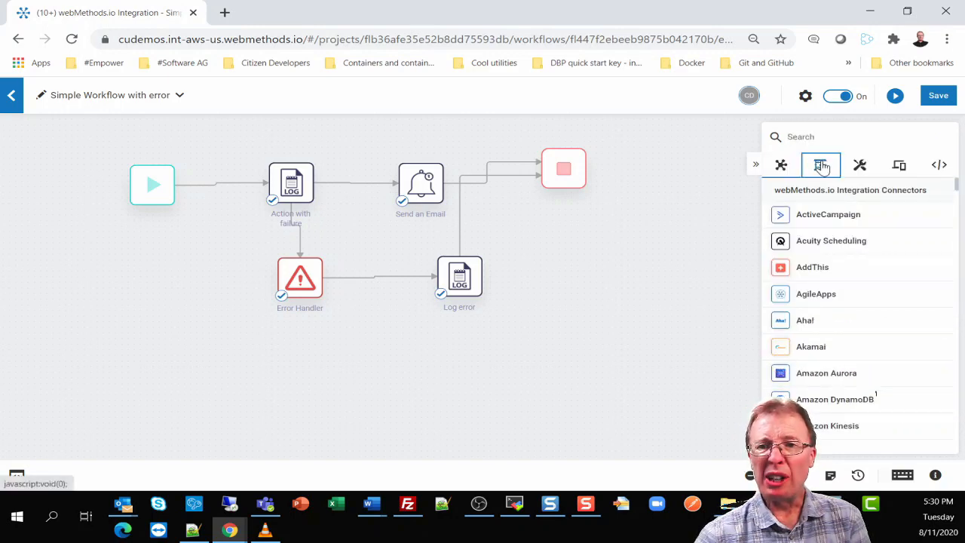
left_click(820, 165)
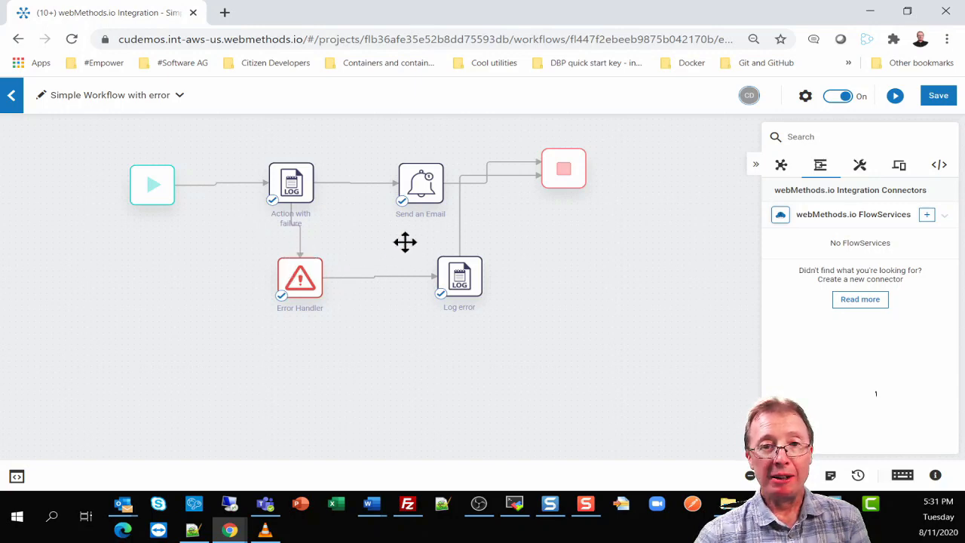
Step: Delete the Error Handler and Log error actions from the workflow, leaving only the main path
mouse_move(299, 280)
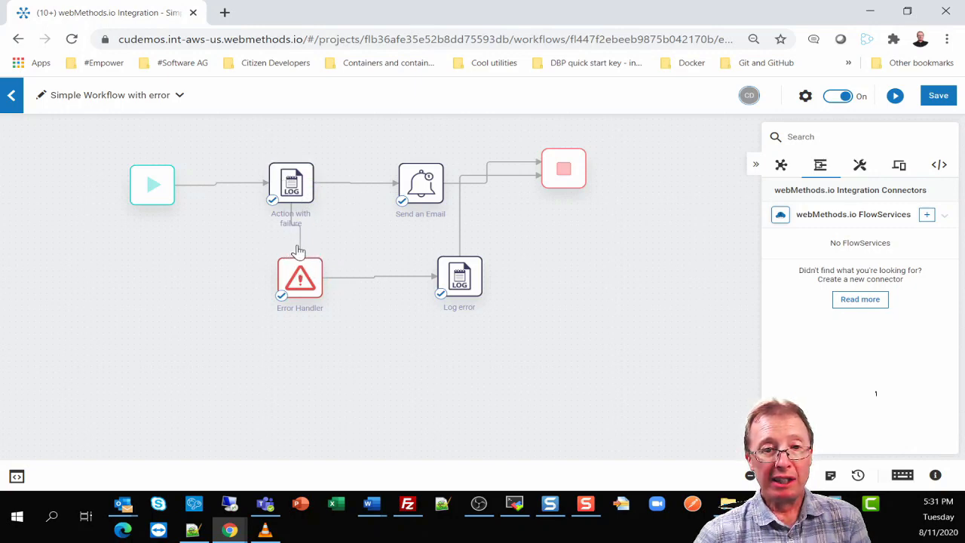
left_click_drag(570, 259, 526, 234)
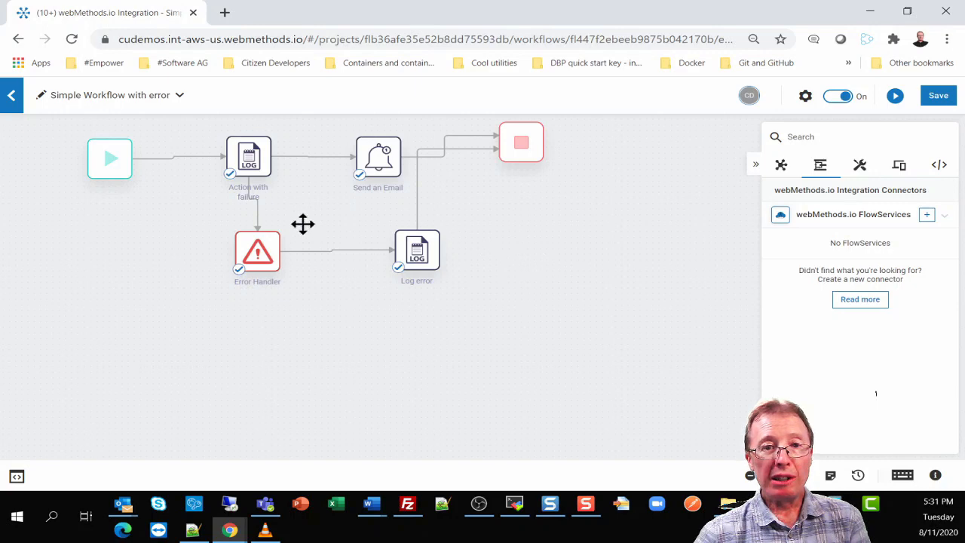
mouse_move(271, 260)
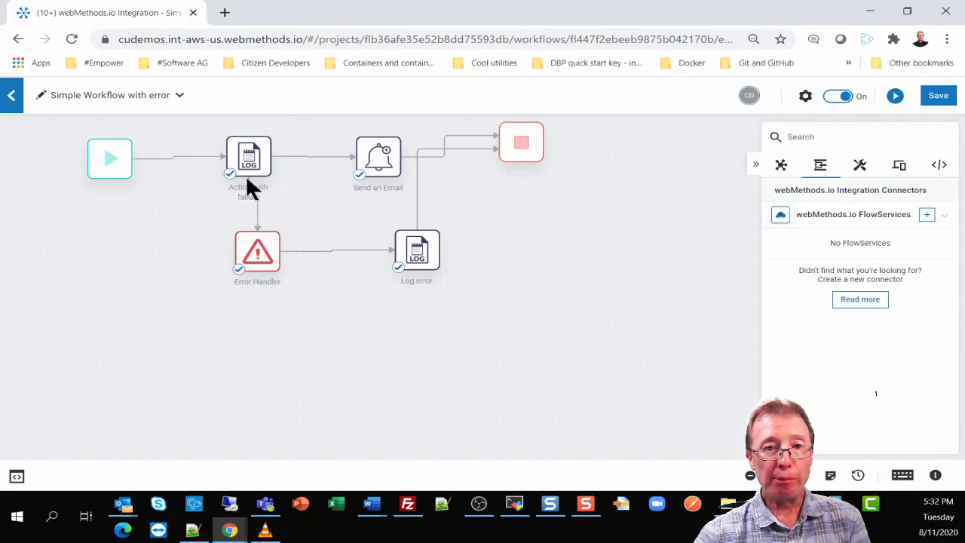
mouse_move(403, 152)
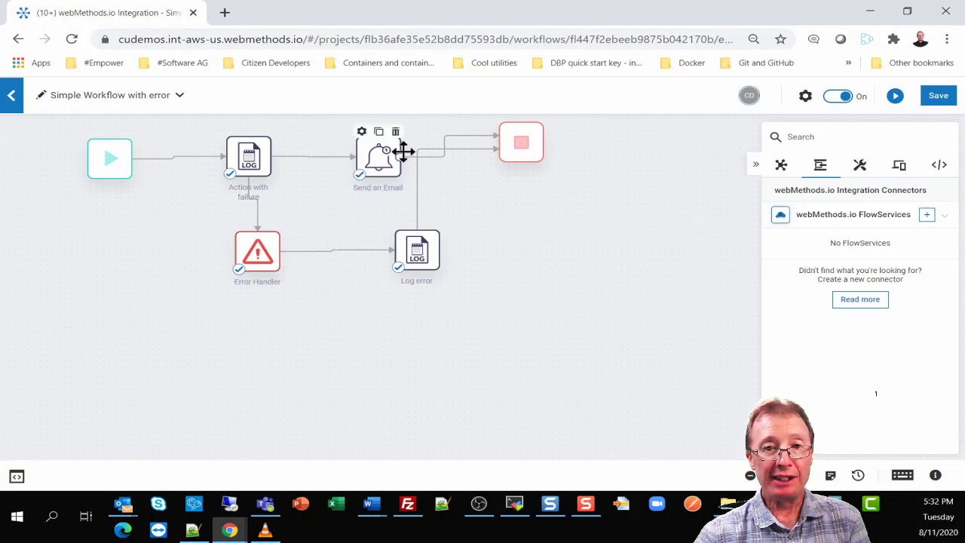
left_click_drag(416, 242, 458, 233)
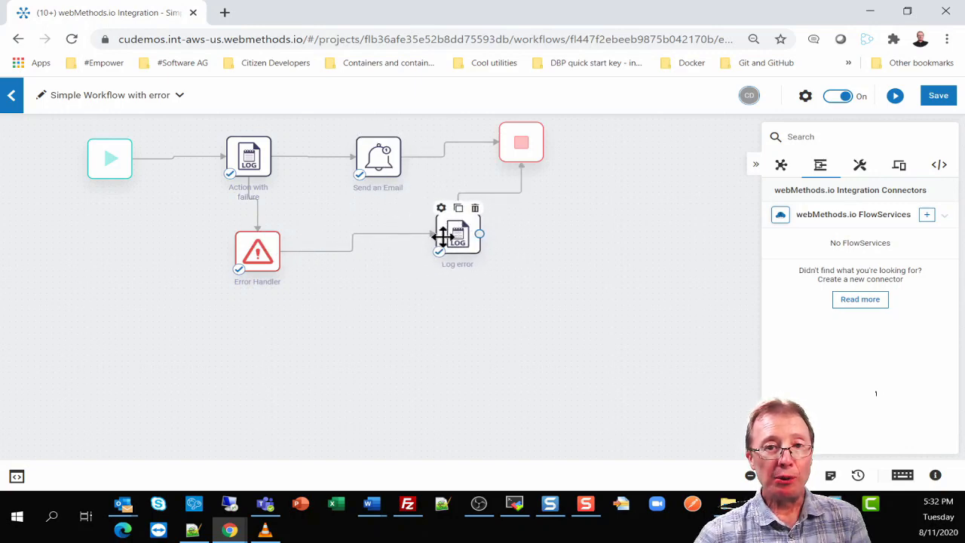
mouse_move(246, 236)
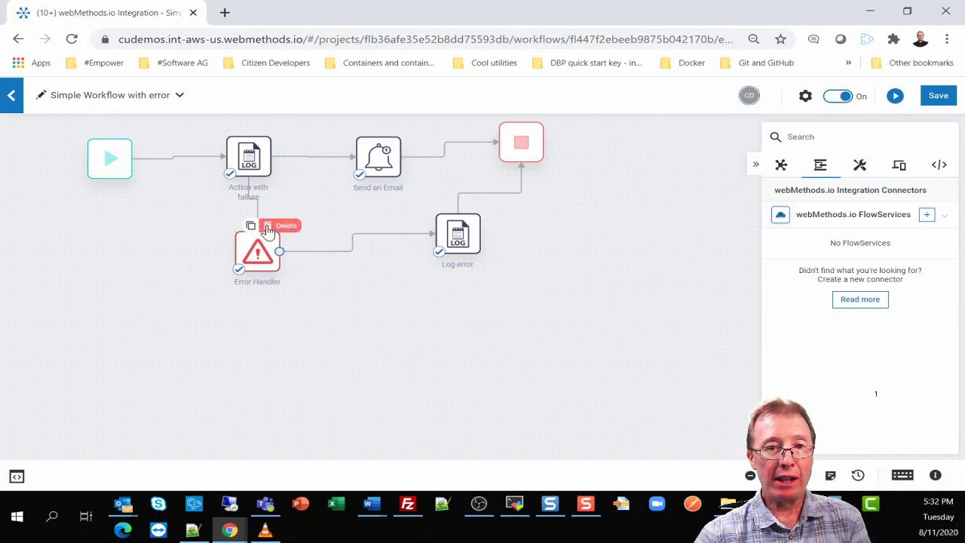
left_click(286, 226)
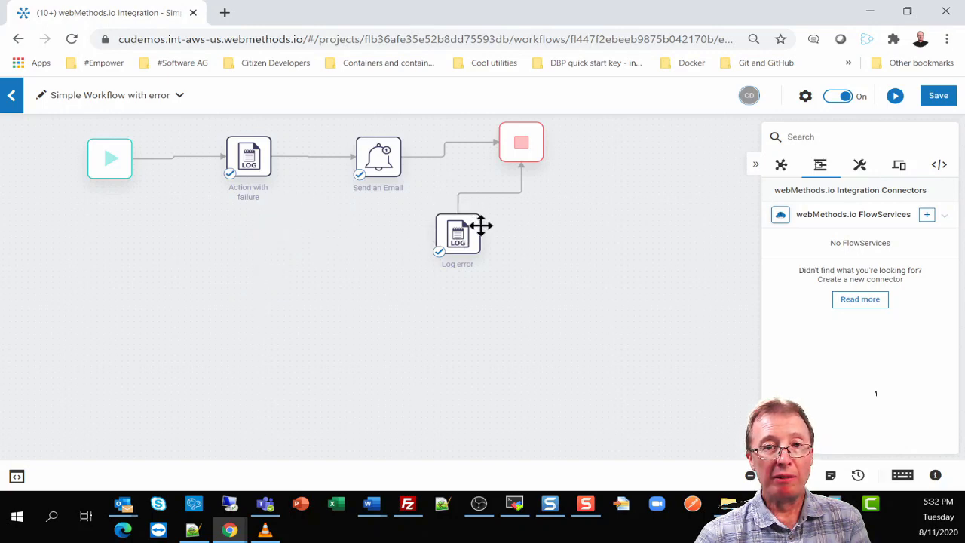
left_click(499, 198)
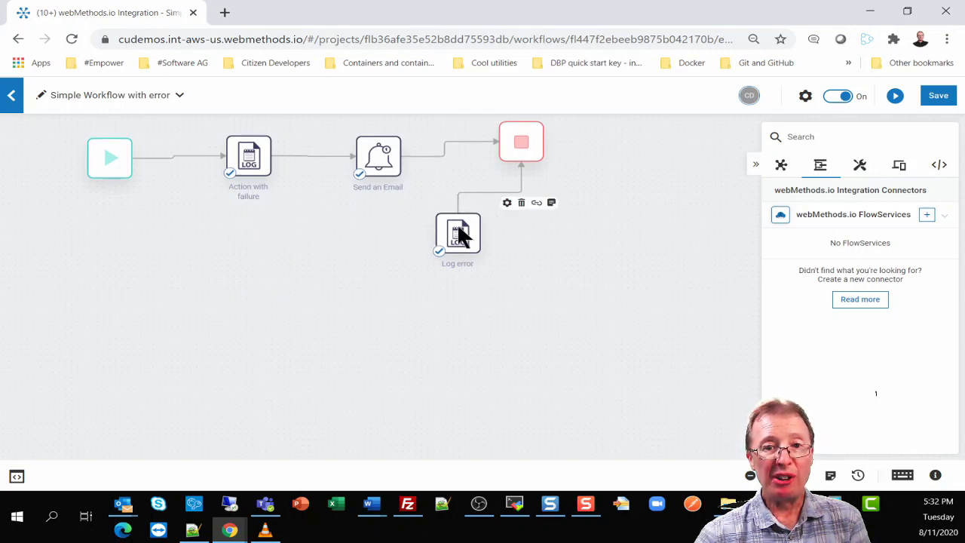
left_click(476, 211)
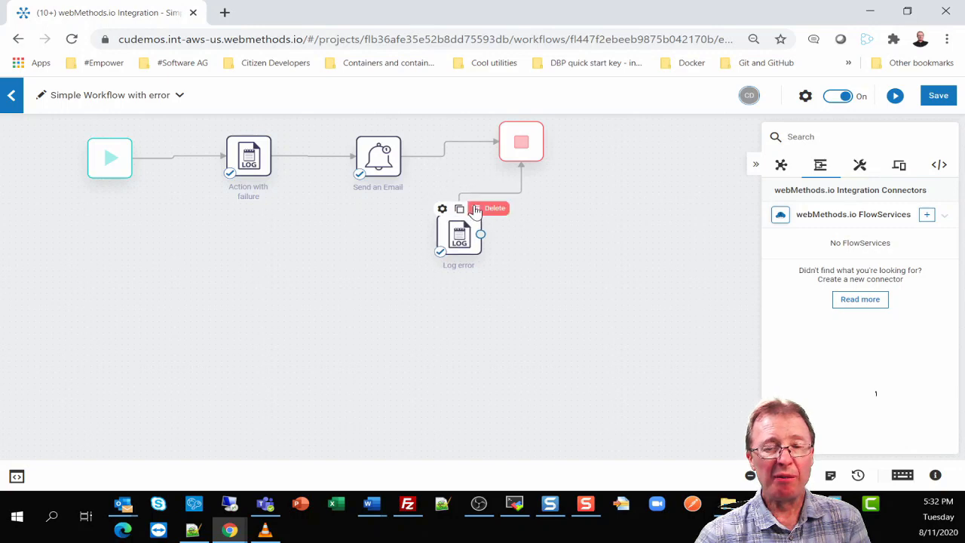
left_click(490, 209)
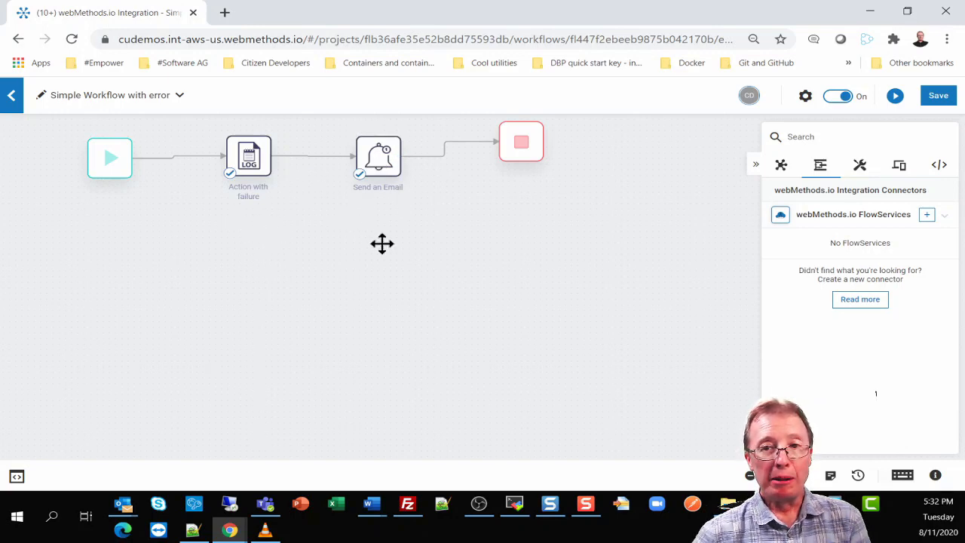
Step: Search the connectors for glo and place a Global Error Handler below the main workflow path
left_click(824, 139)
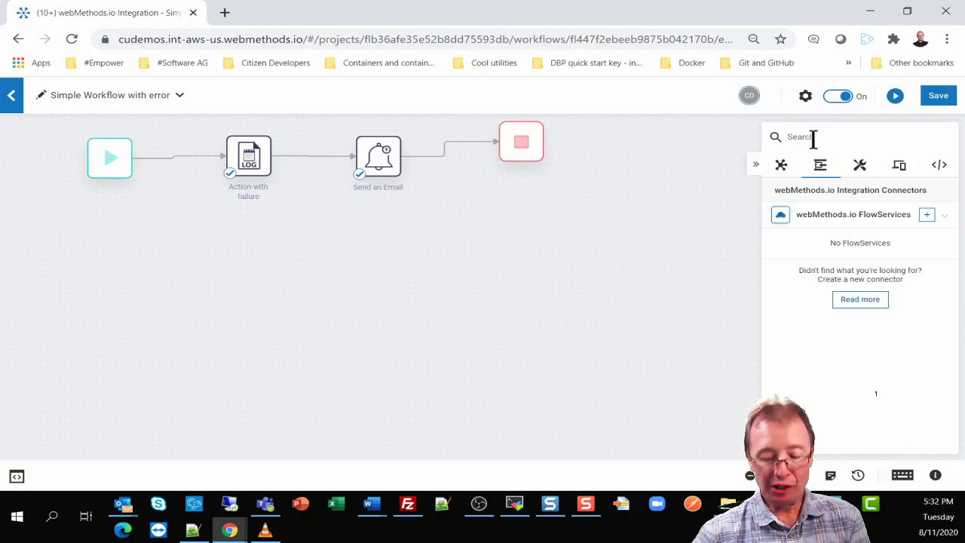
type("glo")
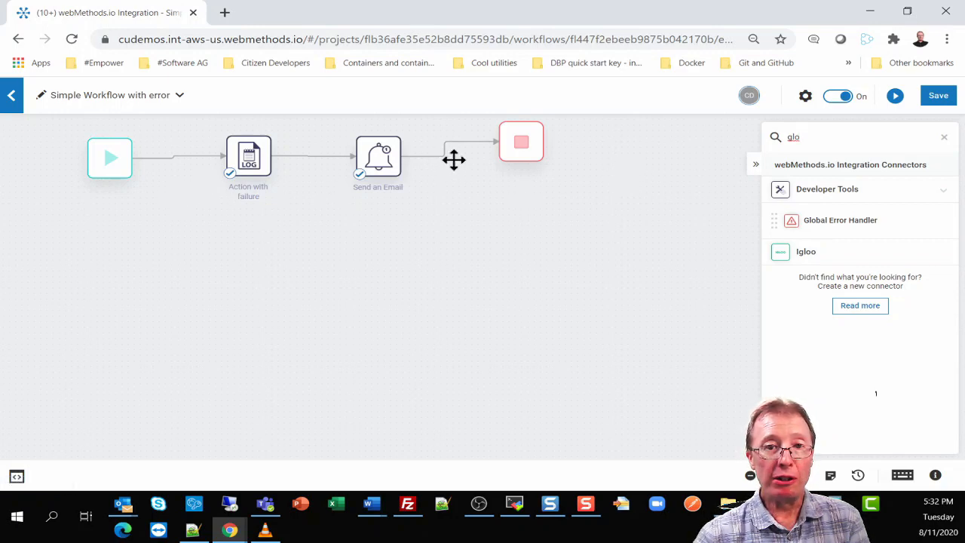
mouse_move(250, 155)
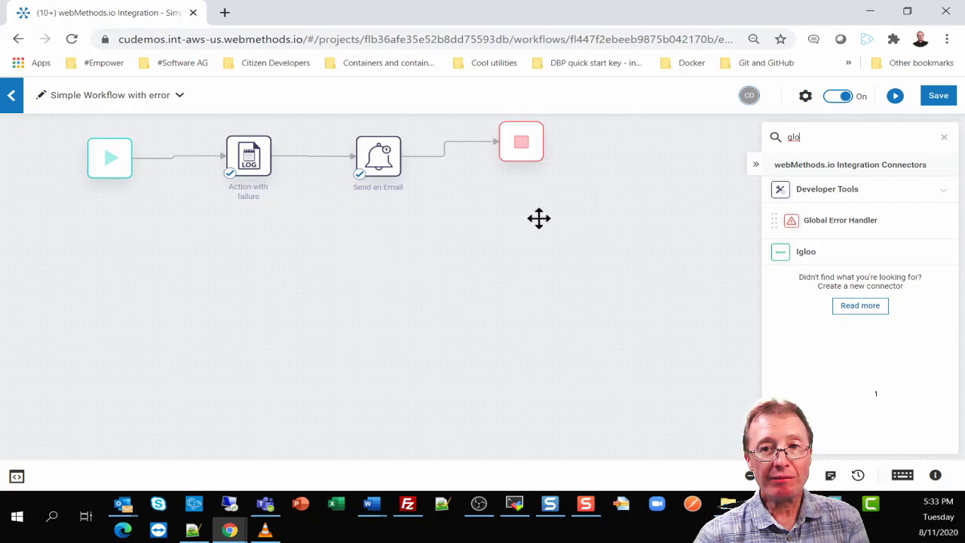
left_click_drag(850, 230, 207, 311)
left_click_drag(281, 331, 138, 310)
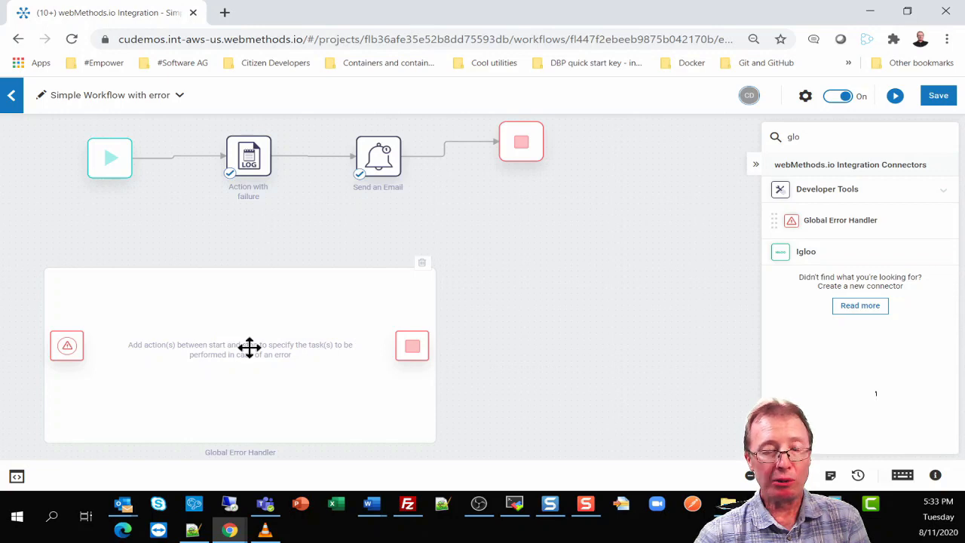
Step: Search the connectors for log and add a Logger between the start and stop of the Global Error Handler
double_click(854, 135)
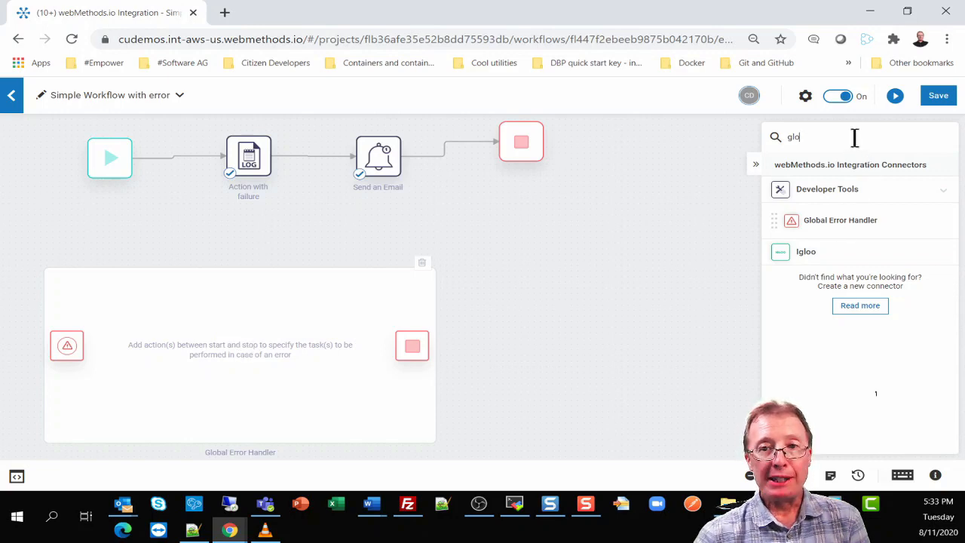
type("log")
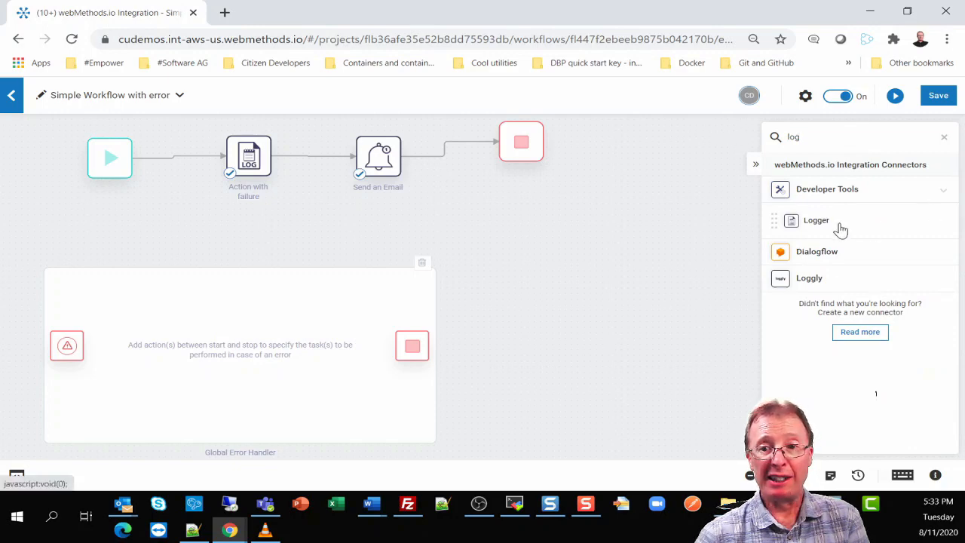
left_click_drag(816, 224, 412, 349)
mouse_move(224, 337)
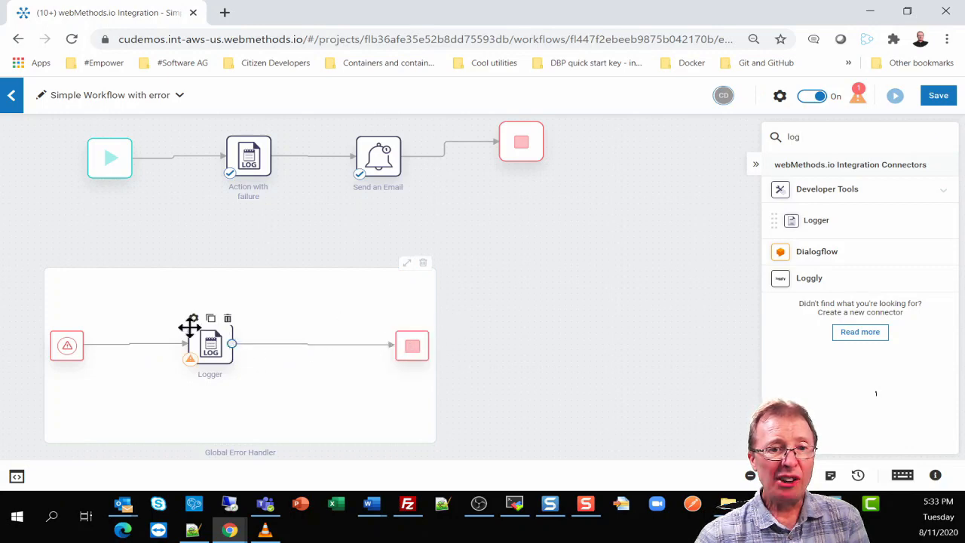
Step: Configure the Logger by mapping the whole $a5 - Global Error Handler output to Log Data, and finish without testing it
left_click(194, 319)
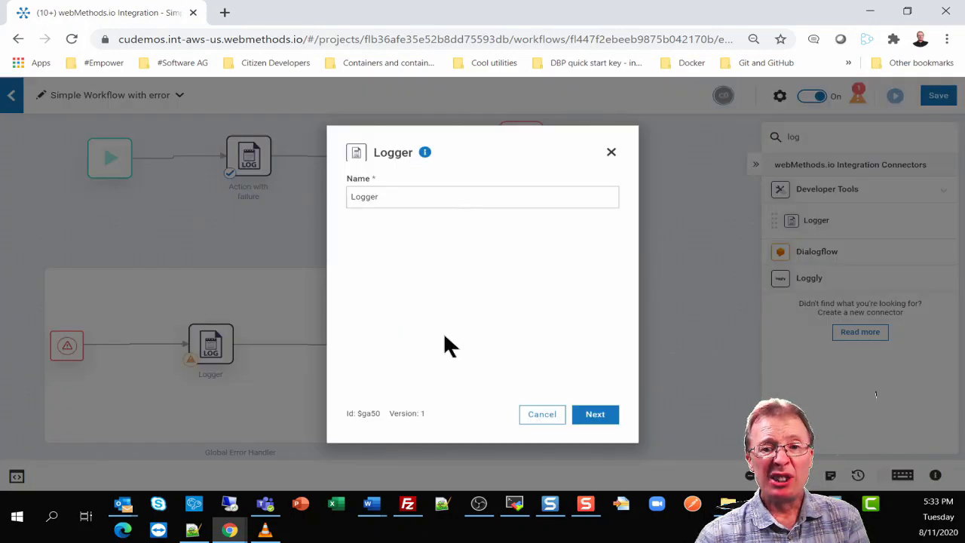
left_click(595, 415)
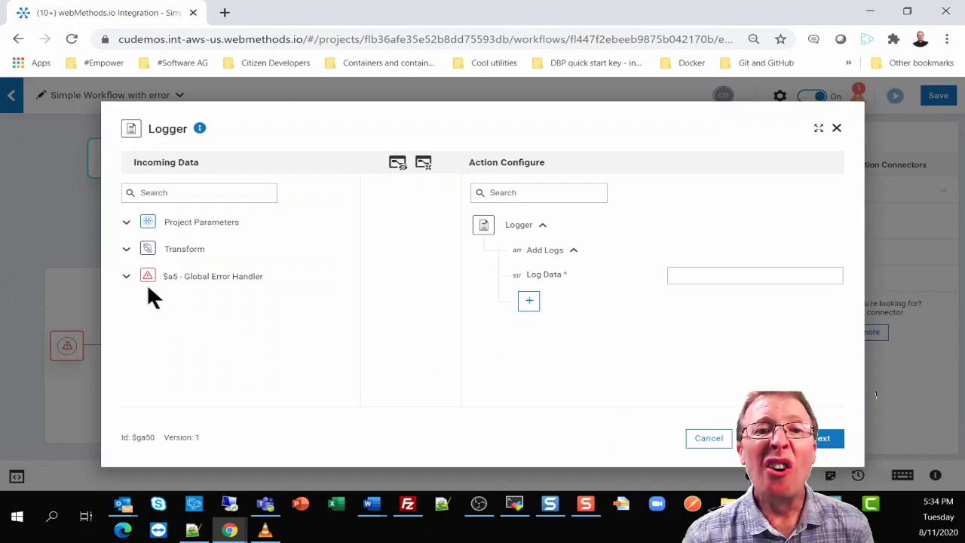
left_click(127, 278)
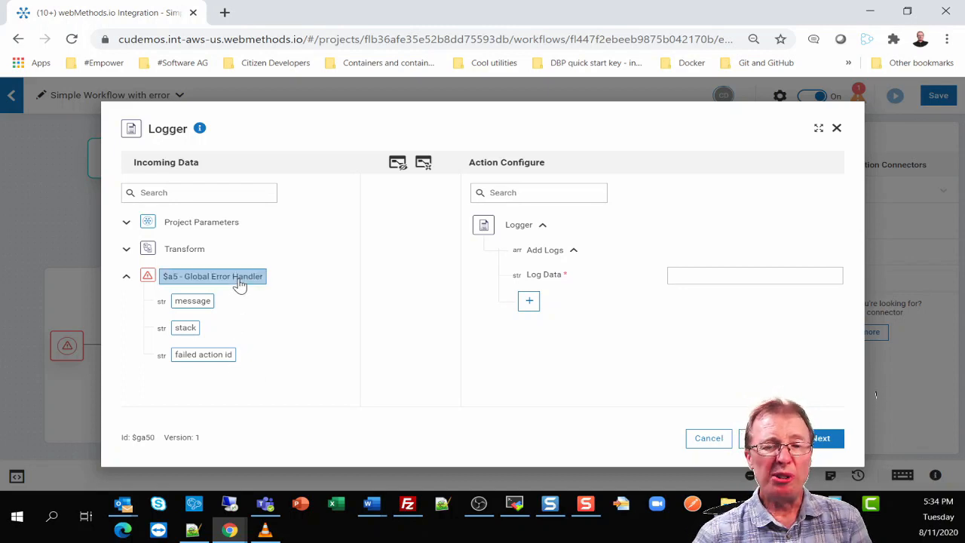
left_click_drag(240, 284, 752, 283)
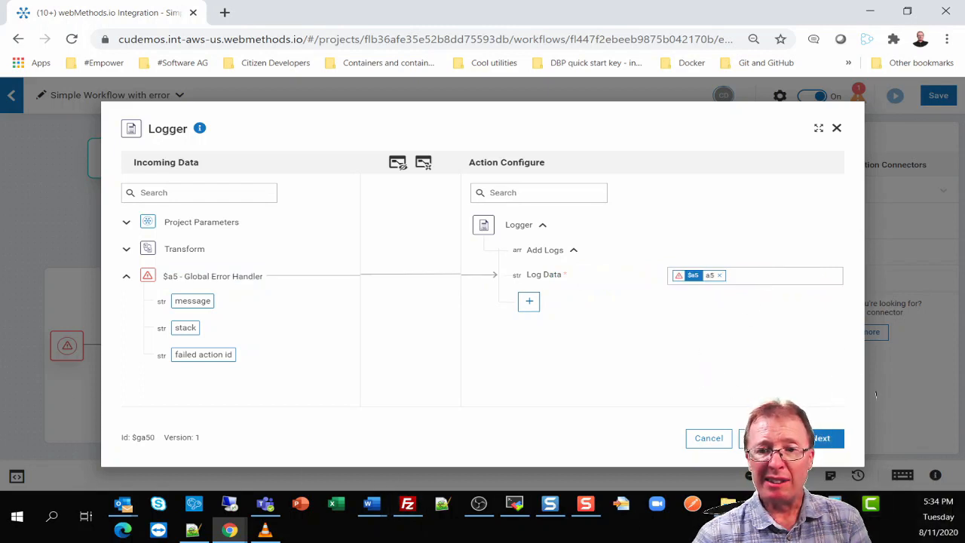
left_click_drag(875, 395, 511, 392)
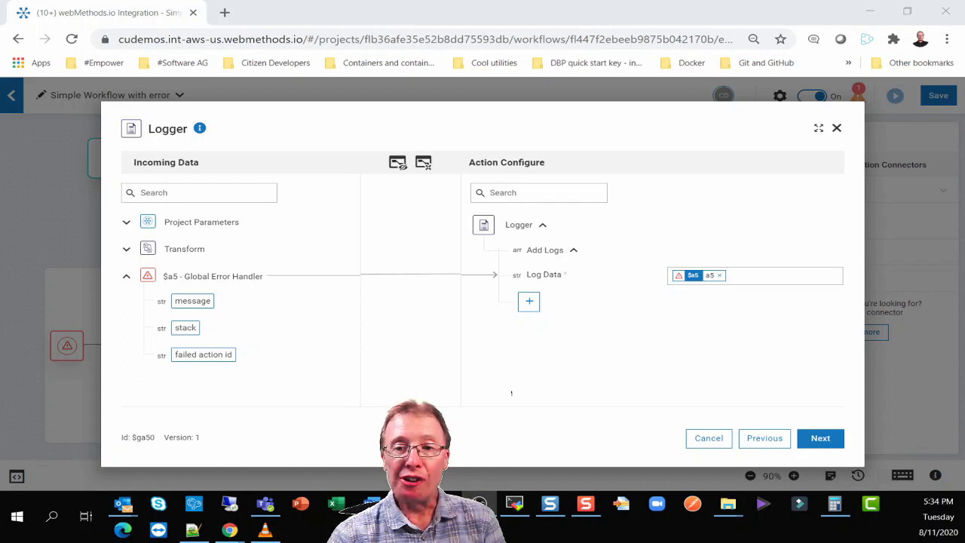
left_click(823, 441)
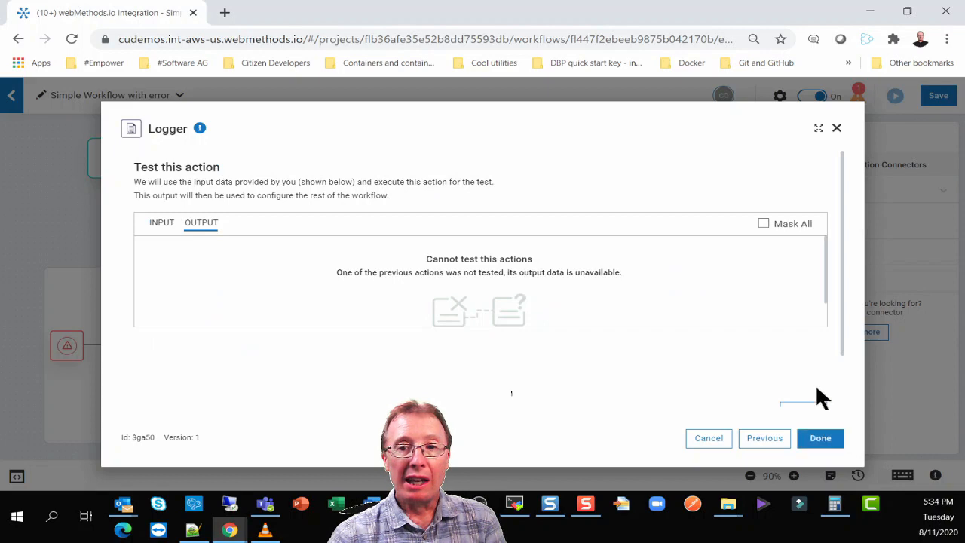
scroll(818, 398, "down", 1)
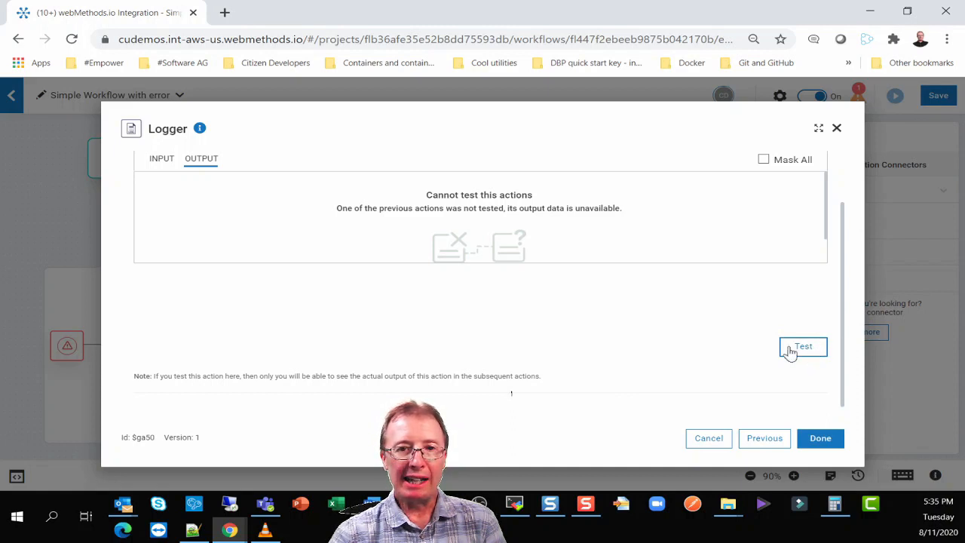
left_click(818, 438)
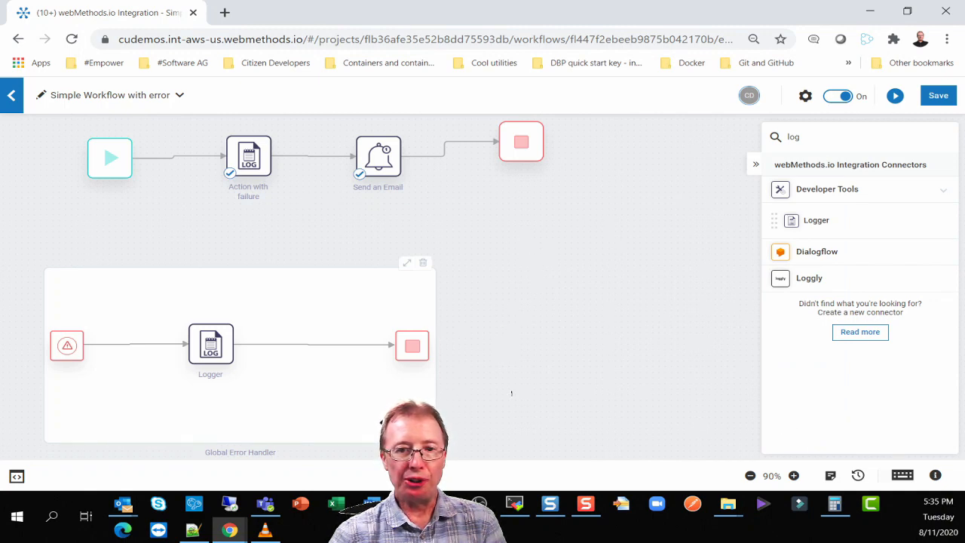
Step: Save the workflow with its global error handling, and search the connectors for erro
left_click_drag(511, 392, 913, 393)
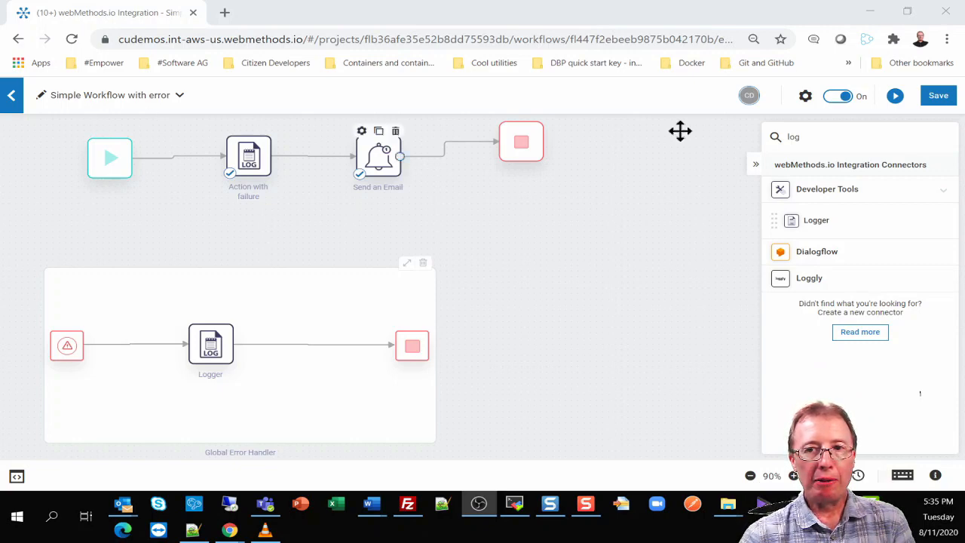
left_click(935, 98)
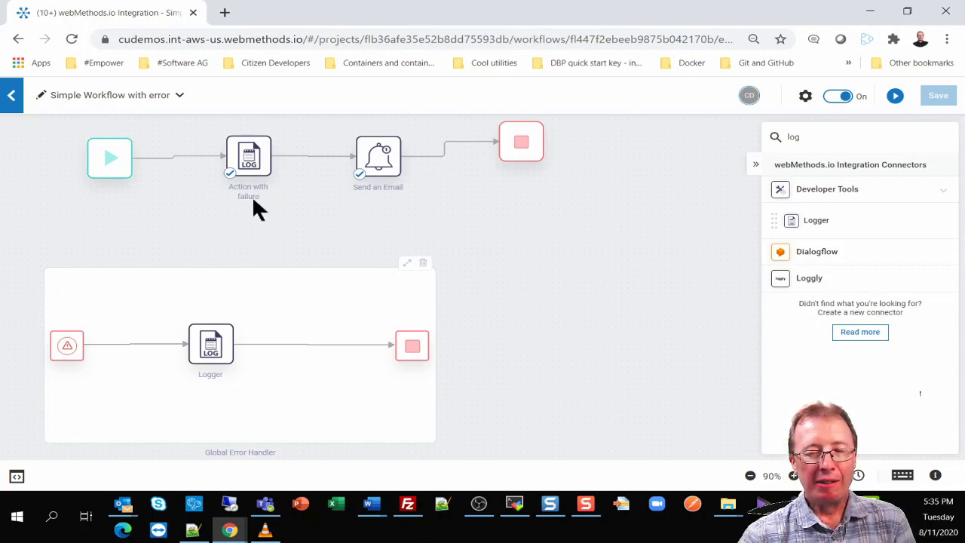
double_click(849, 134)
type("erro")
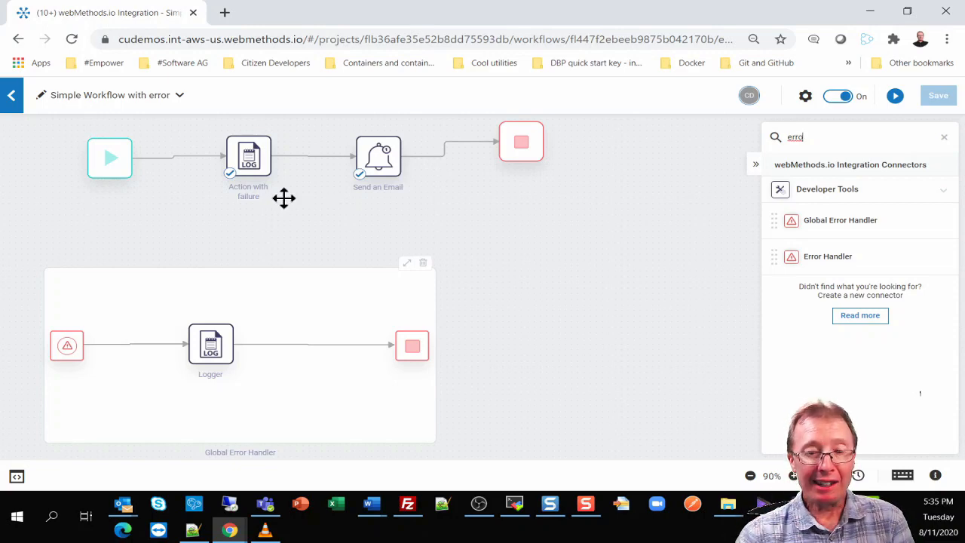
Step: Run the workflow, review the run's actions and status in the execution history, and close the history
left_click(896, 97)
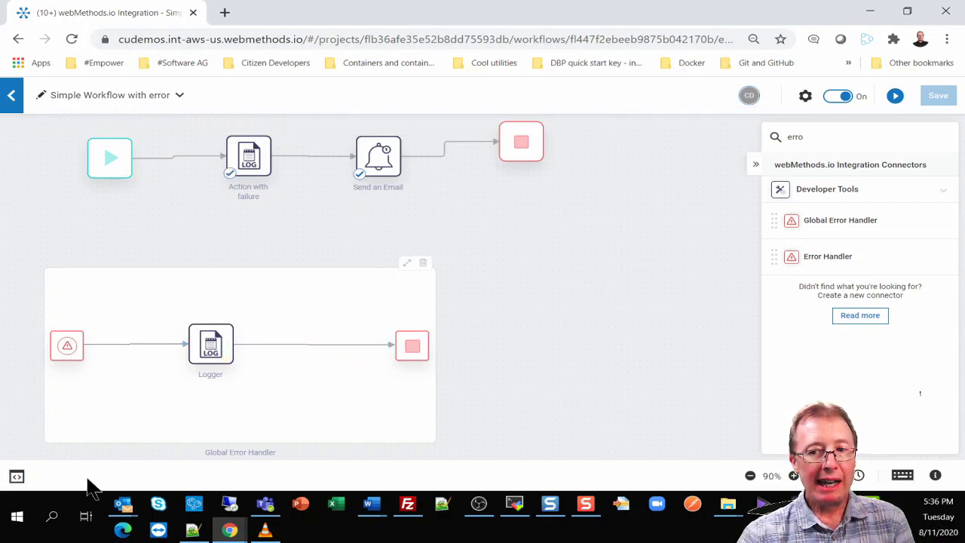
left_click(17, 477)
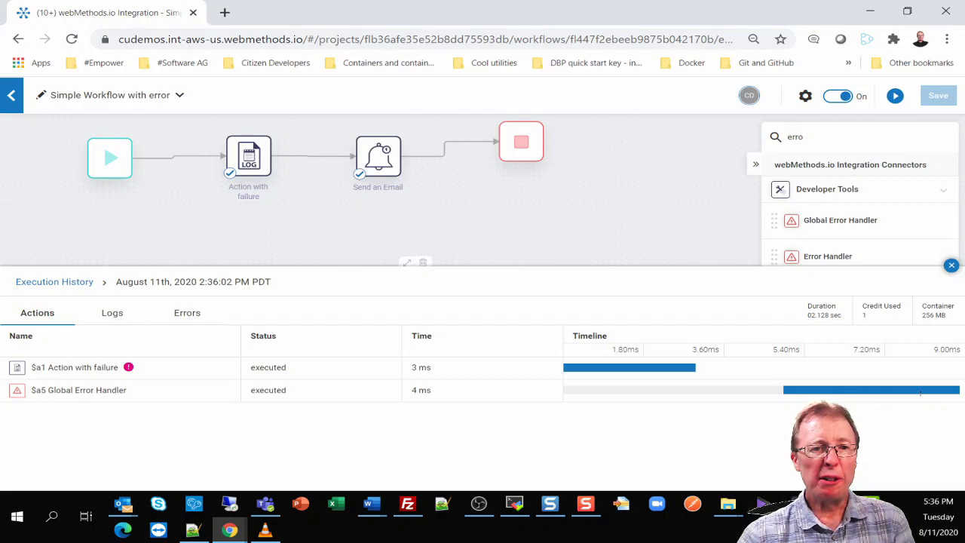
key("alt+Tab")
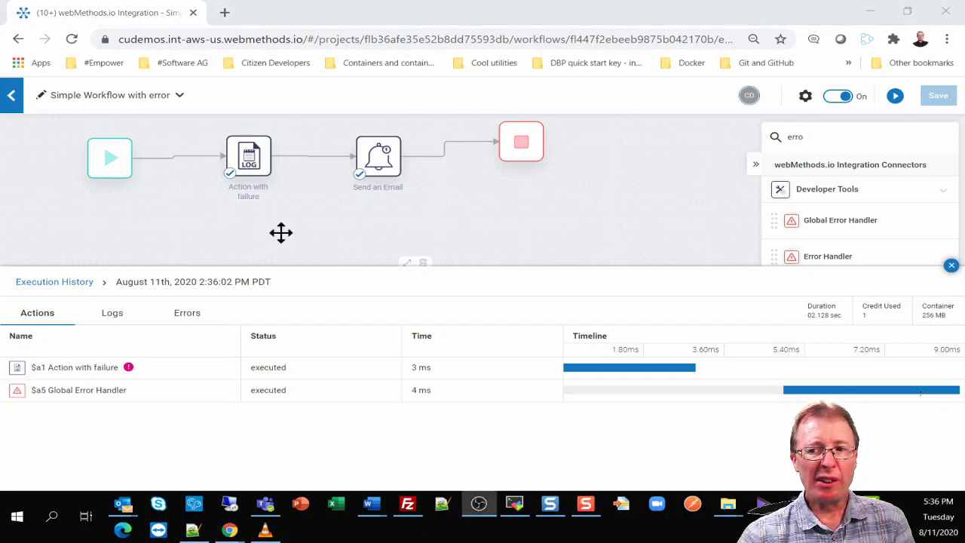
left_click(43, 286)
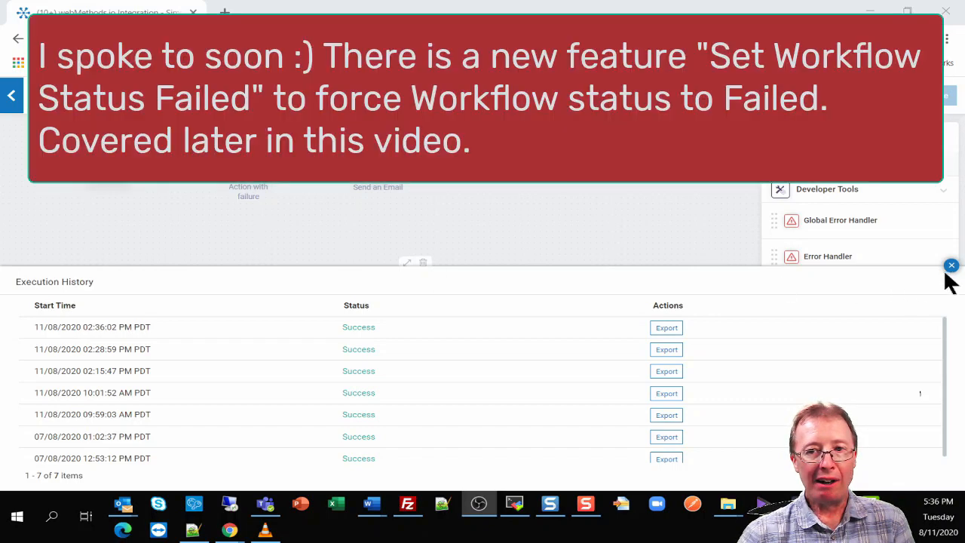
left_click(951, 268)
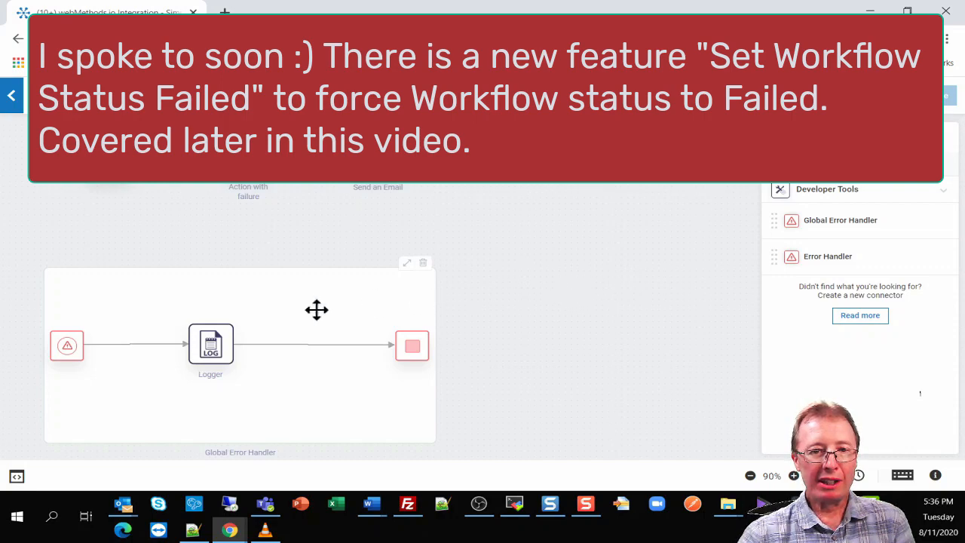
Step: Move the Logger slightly closer to the stop node inside the Global Error Handler
mouse_move(216, 341)
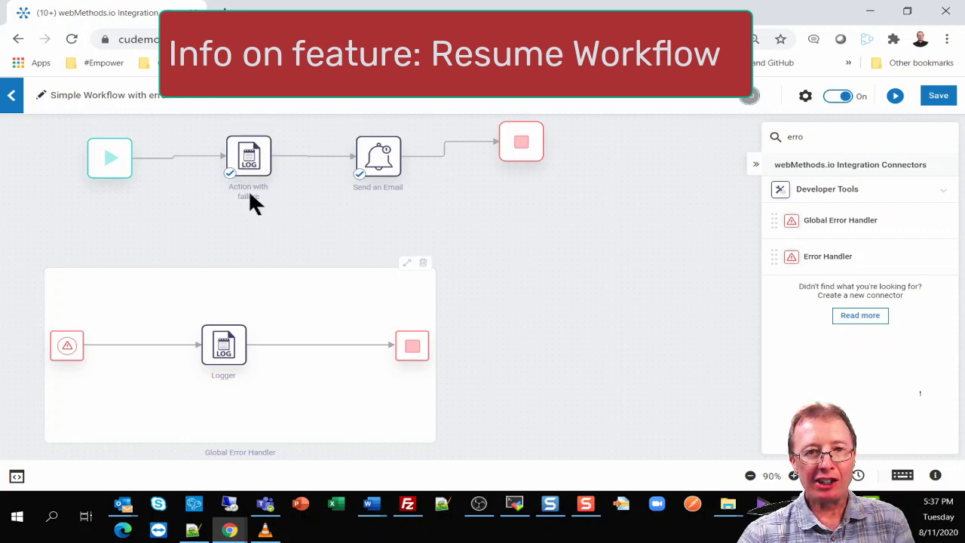
mouse_move(249, 160)
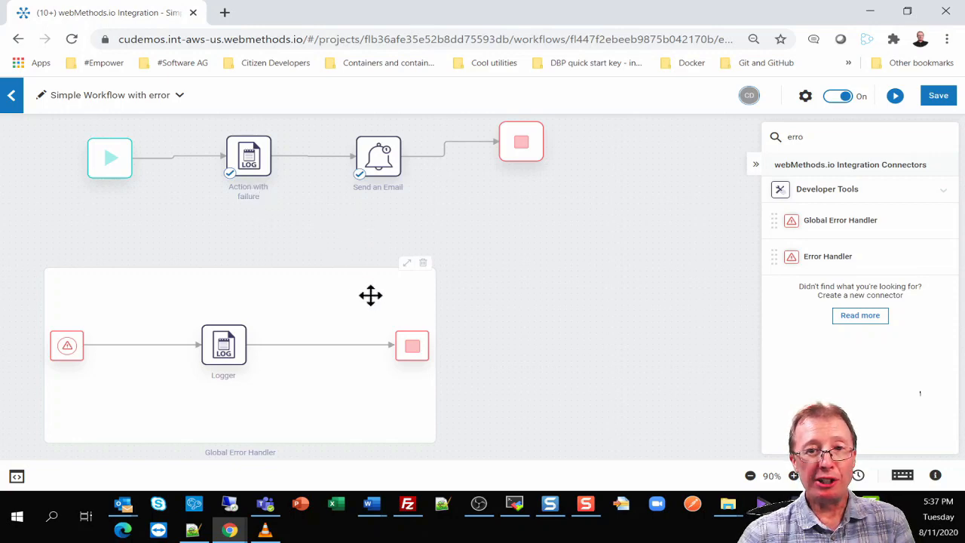
Step: Delete the Global Error Handler together with its Logger from the workflow, and save the workflow
left_click(424, 265)
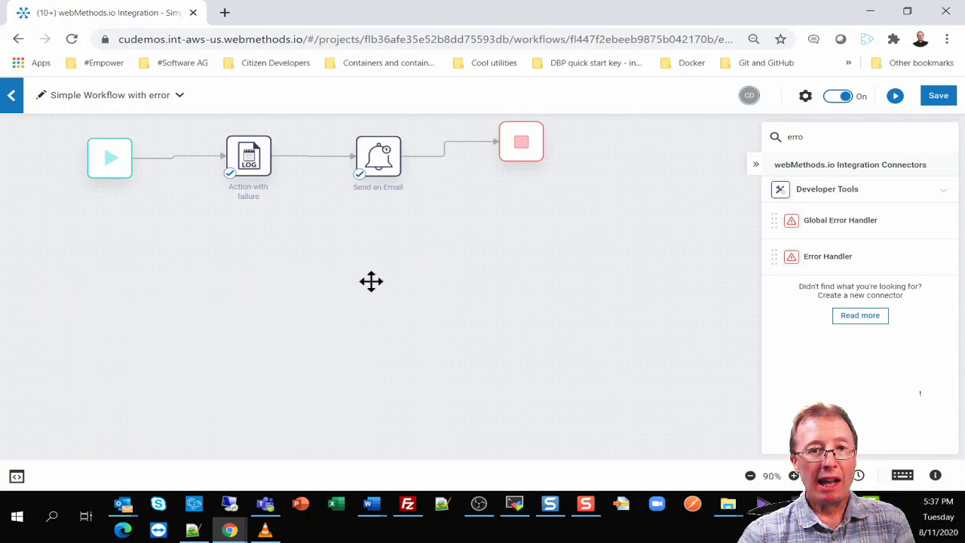
left_click_drag(289, 274, 265, 340)
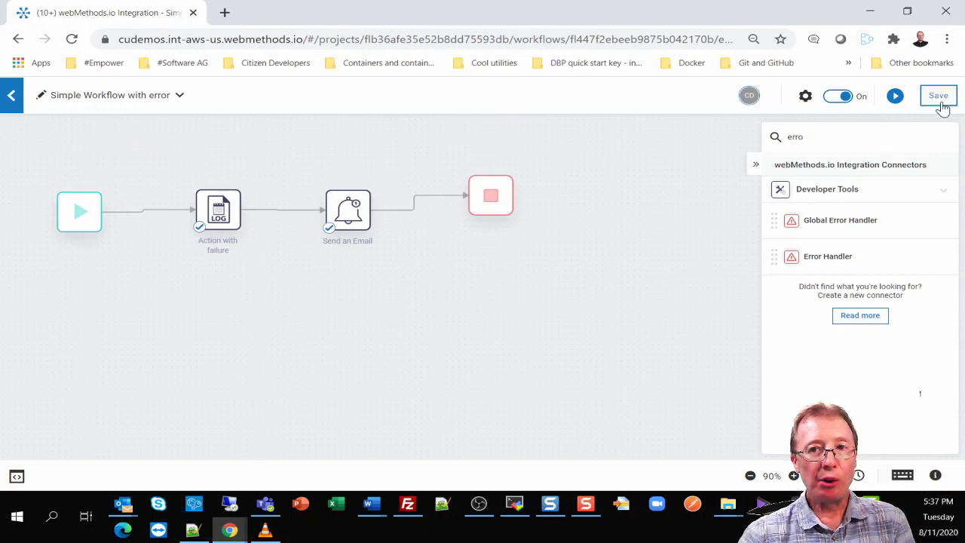
left_click(940, 104)
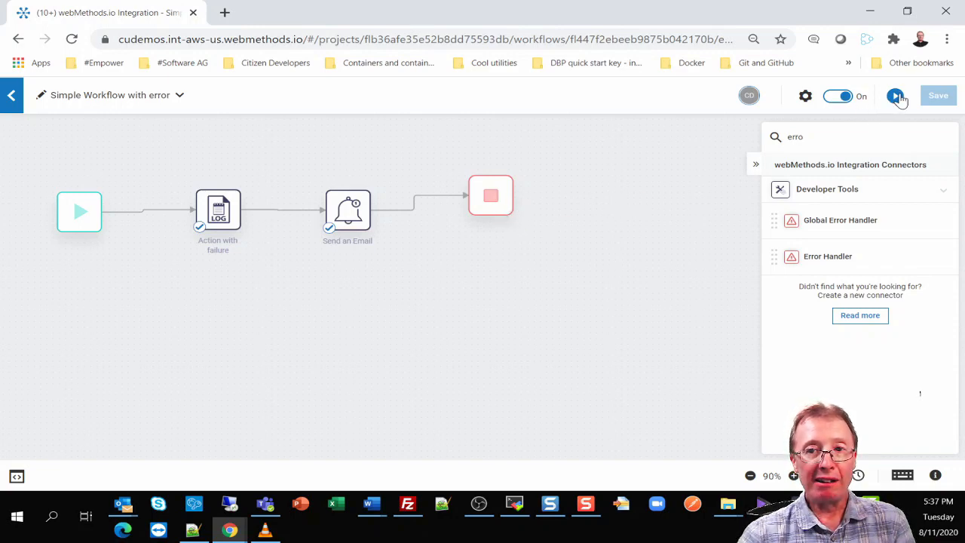
Step: Run the workflow without error handling, and examine the newest run's status, actions, logs and errors in the execution history
left_click(896, 97)
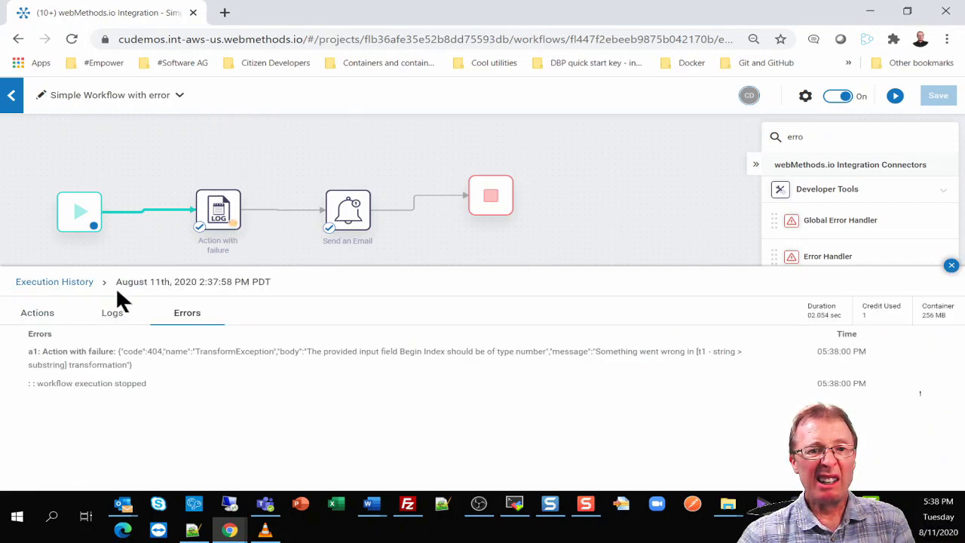
left_click(58, 285)
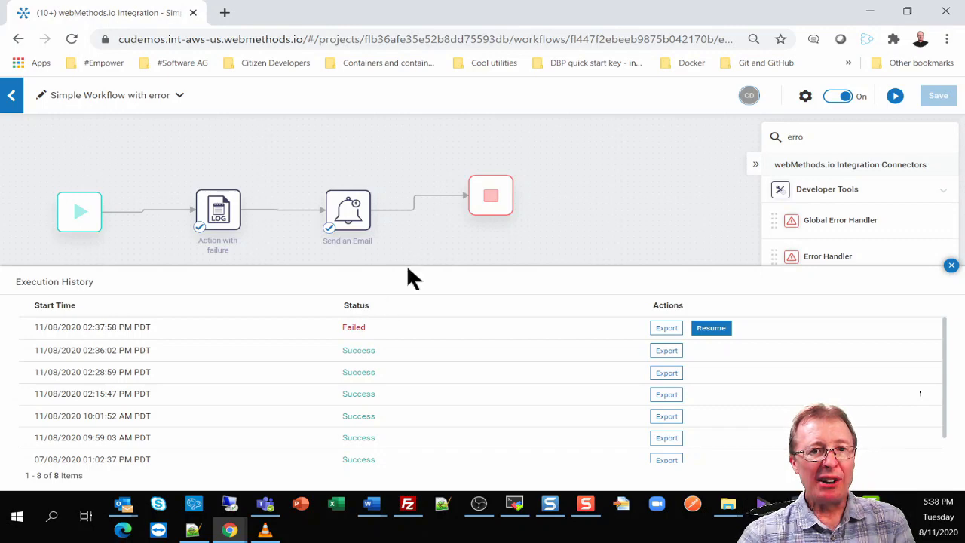
left_click_drag(410, 269, 400, 301)
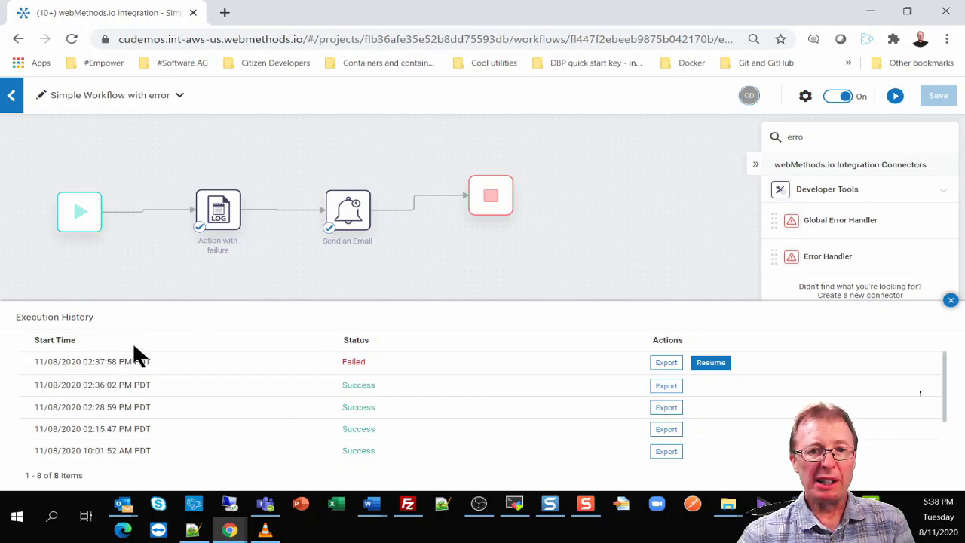
left_click(93, 366)
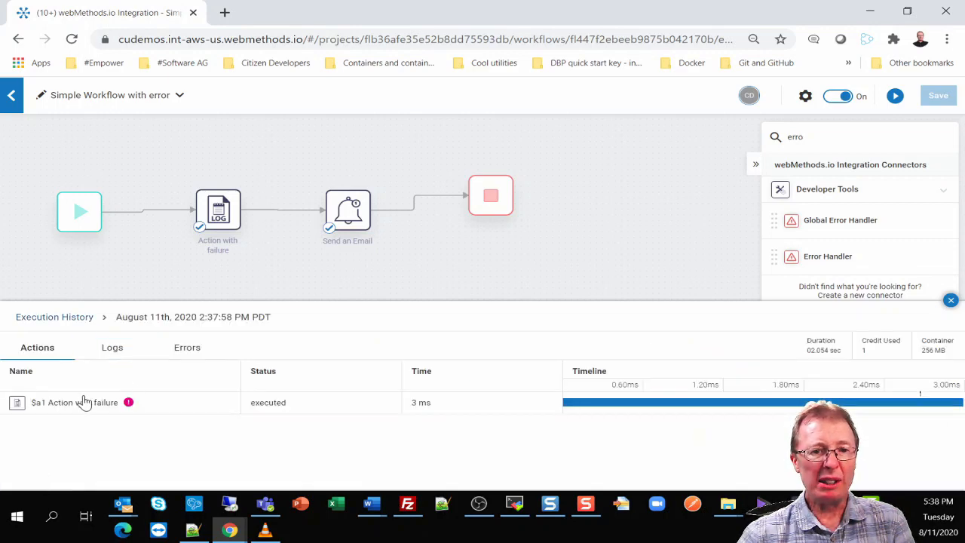
left_click(113, 355)
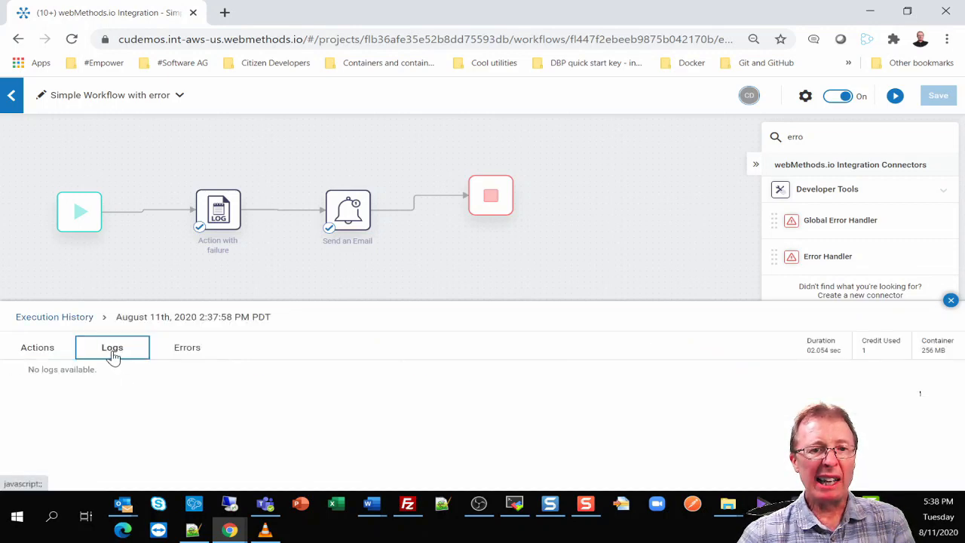
left_click(193, 347)
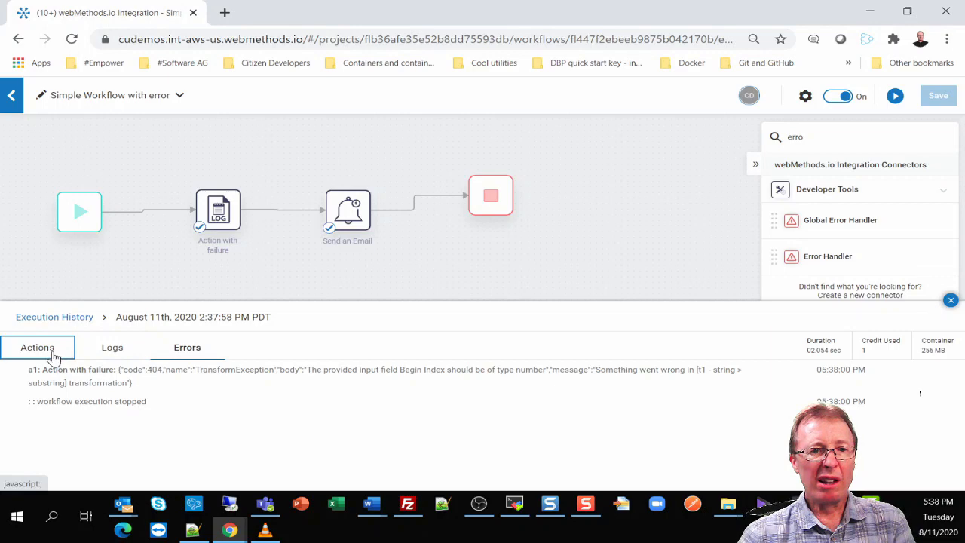
left_click(52, 354)
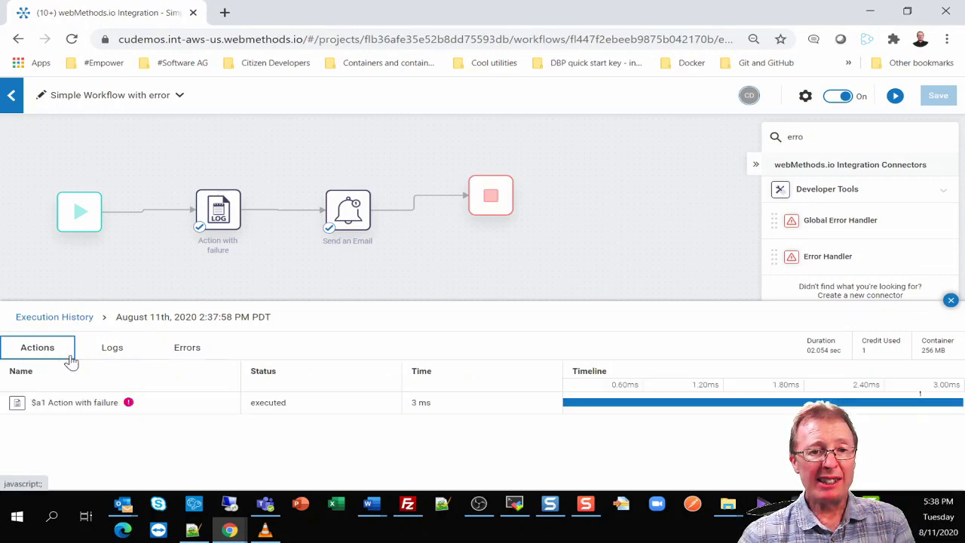
Step: Set the Begin Index of the CauseFailure transform in Action with failure to dd, and test the action
mouse_move(226, 199)
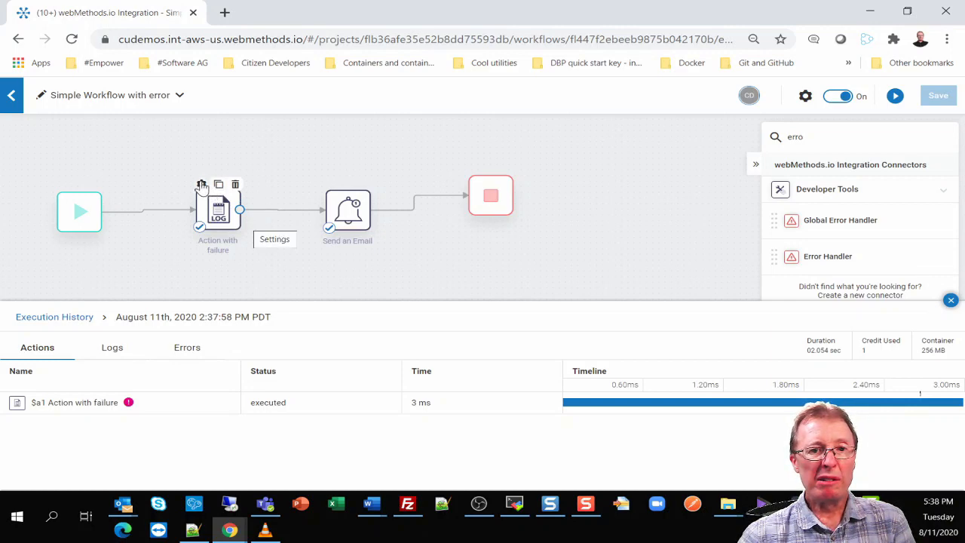
left_click(202, 187)
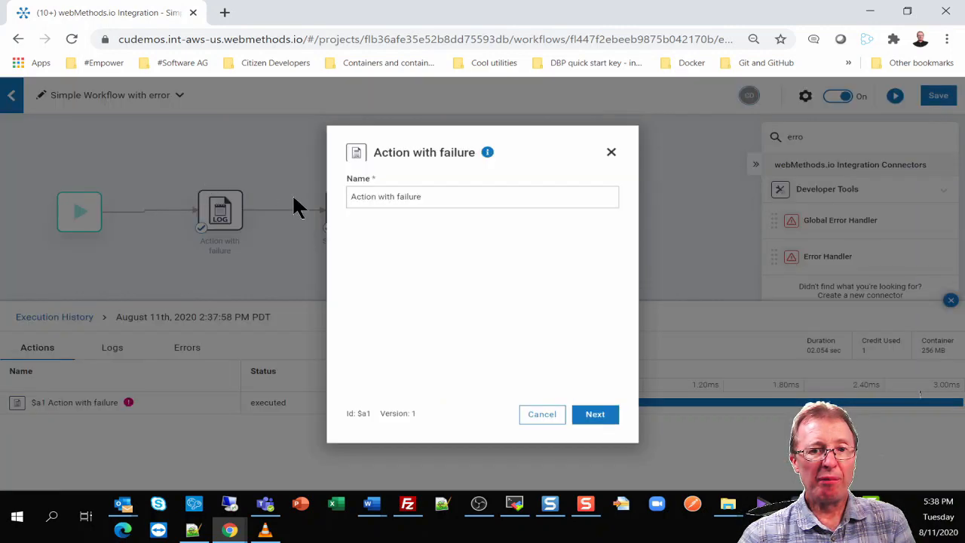
left_click(606, 417)
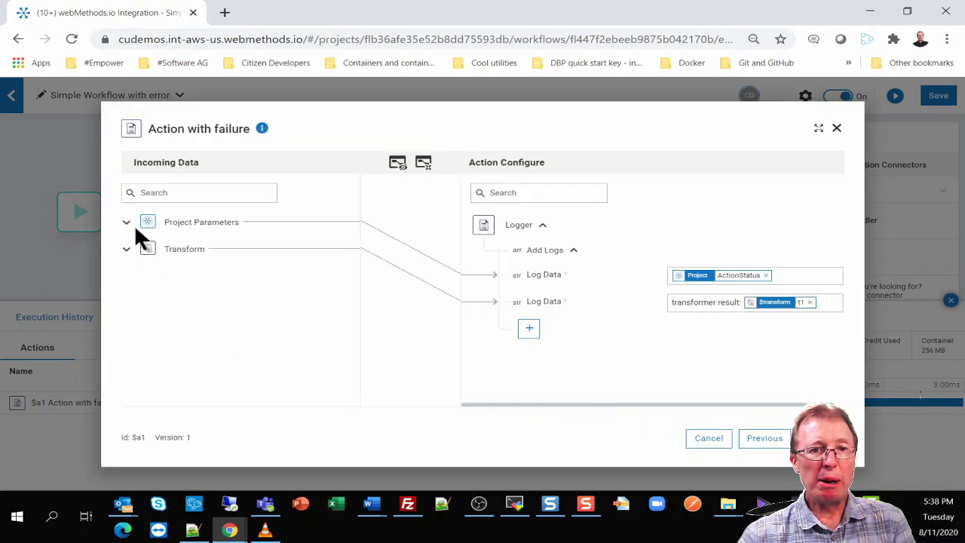
left_click(128, 249)
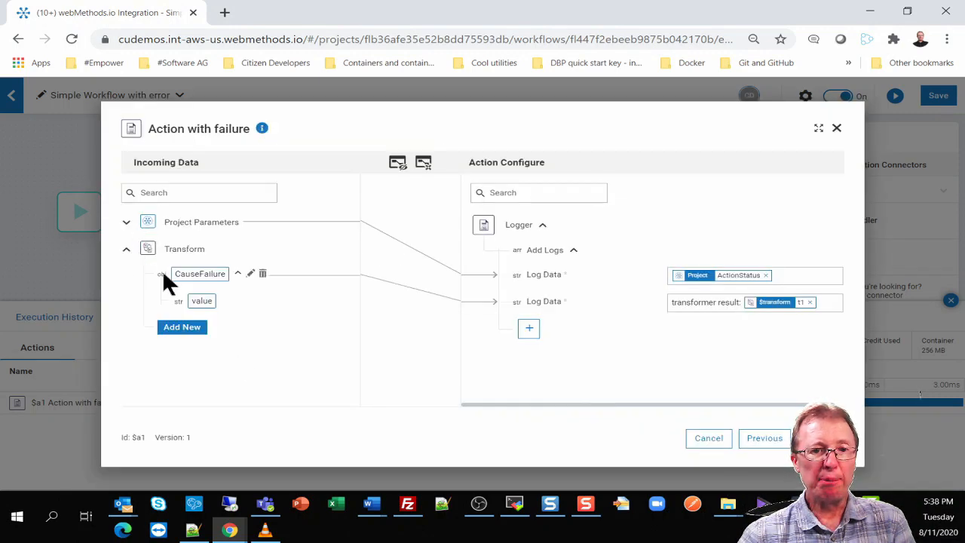
left_click(252, 274)
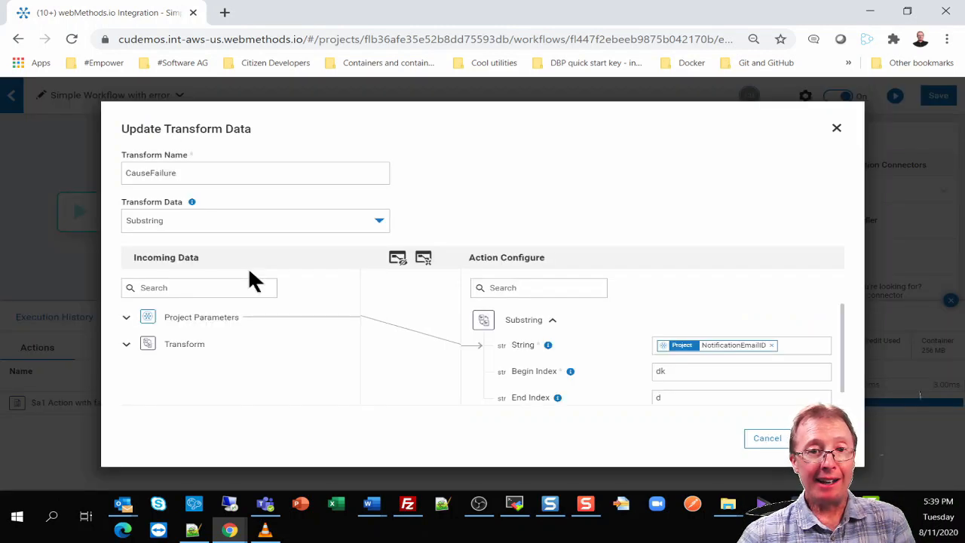
left_click_drag(716, 373, 644, 363)
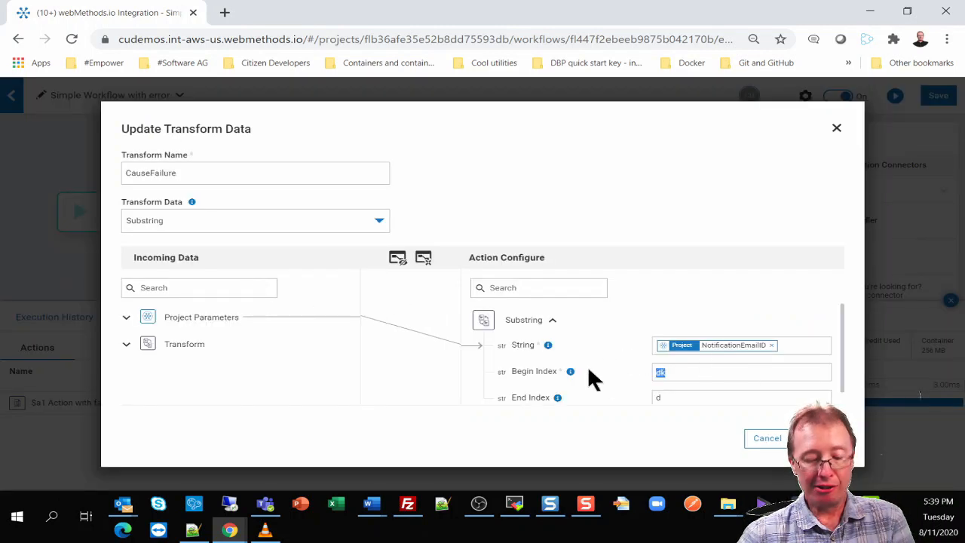
type("dd")
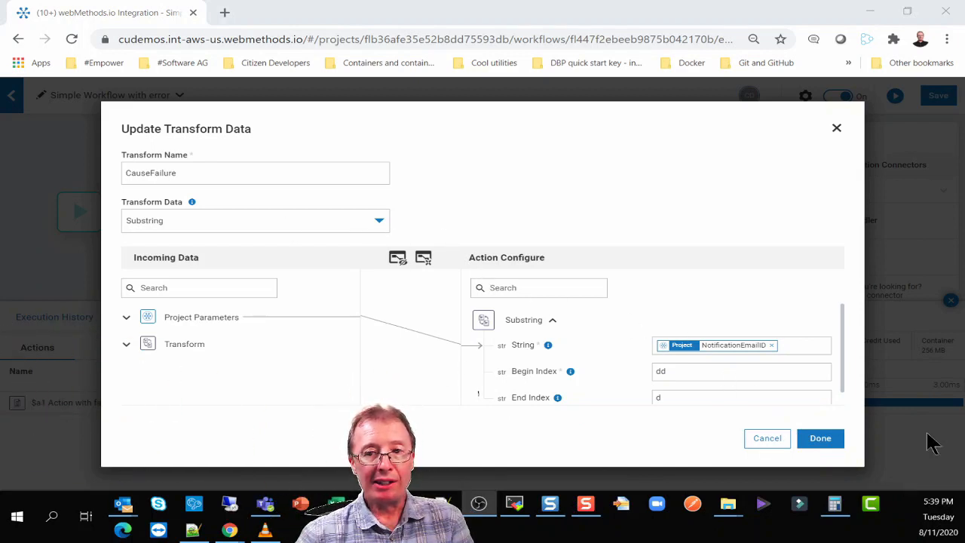
left_click(813, 448)
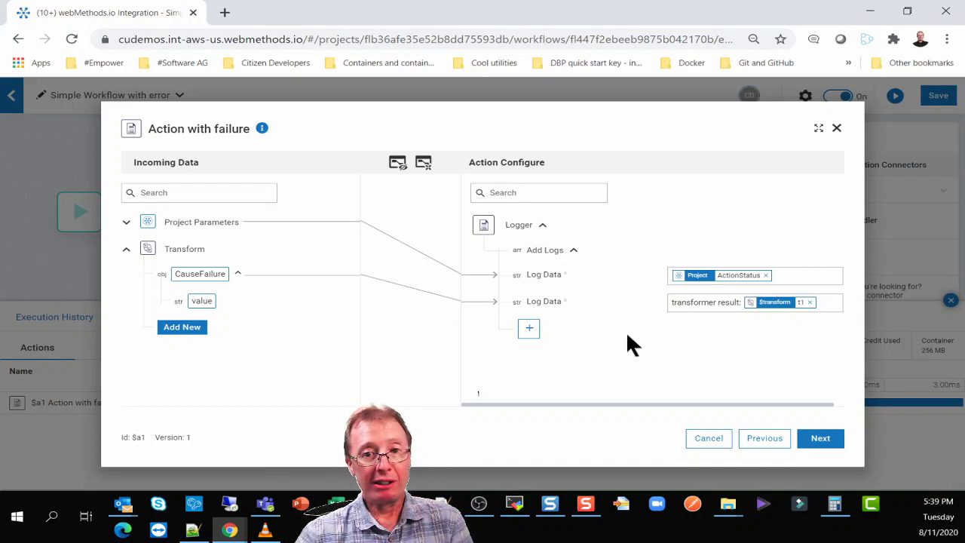
left_click(816, 441)
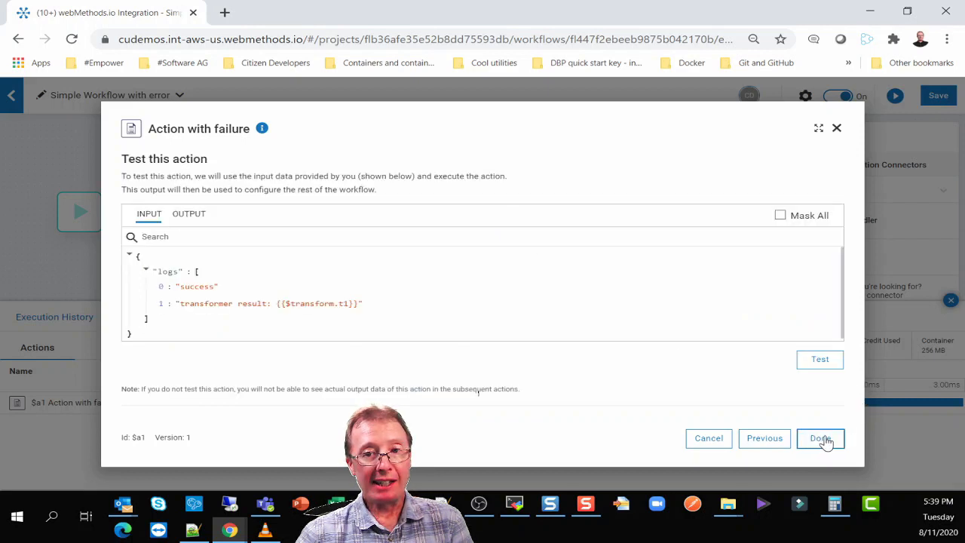
left_click(827, 363)
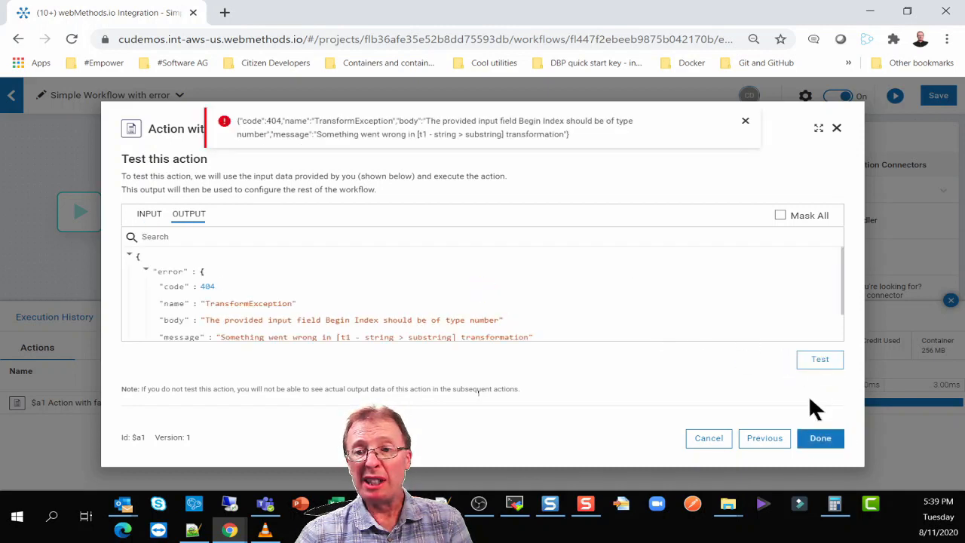
Step: Set the CauseFailure substring transform's Begin Index to 0 and End Index to 5
left_click(761, 440)
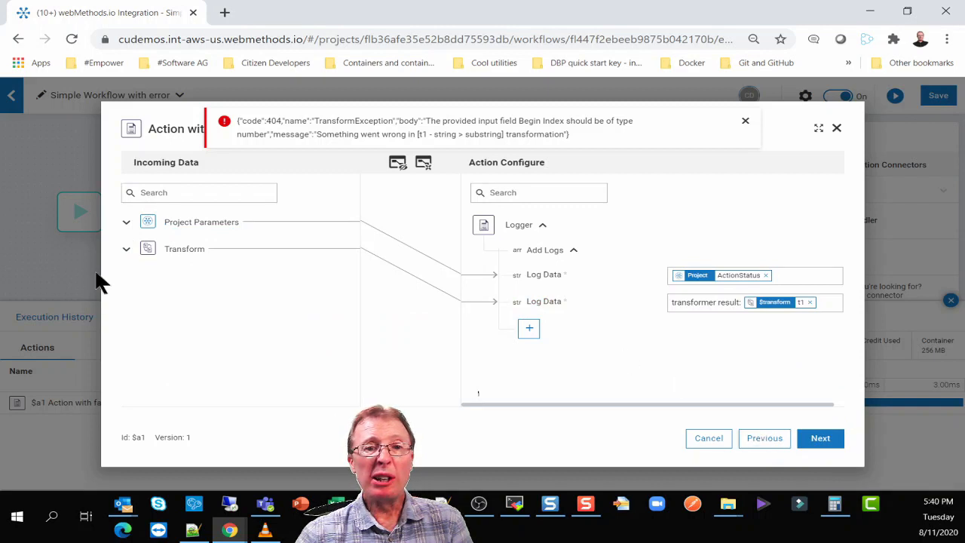
left_click(126, 249)
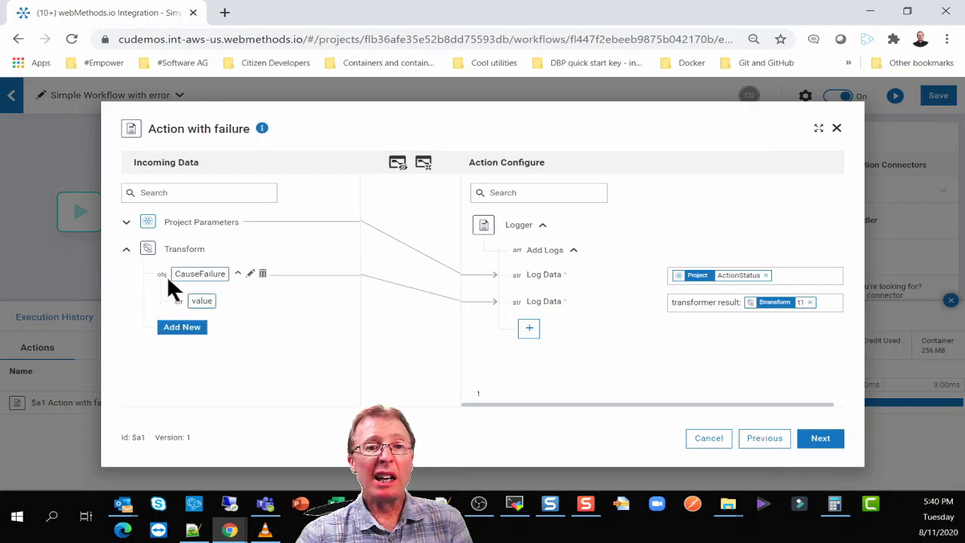
left_click(251, 275)
scroll(729, 358, "down", 1)
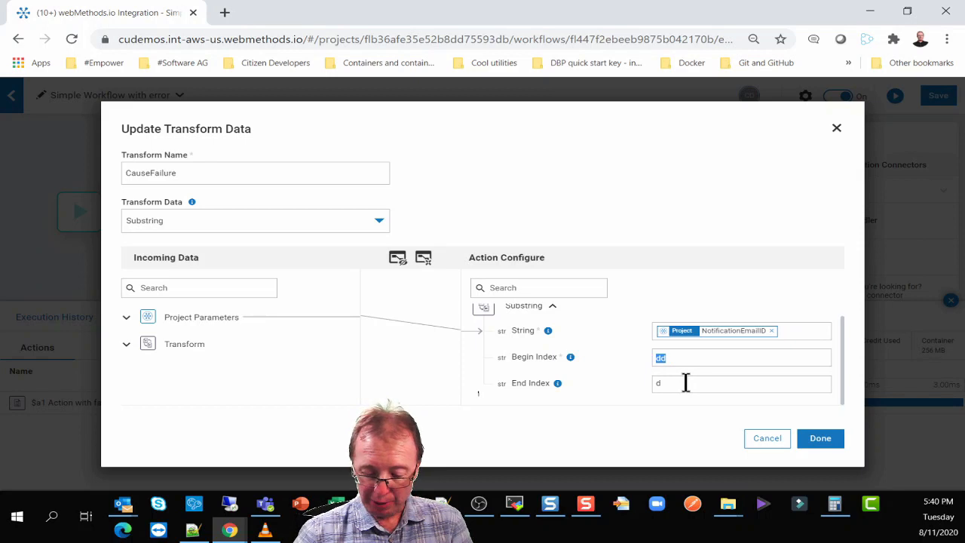
type("0")
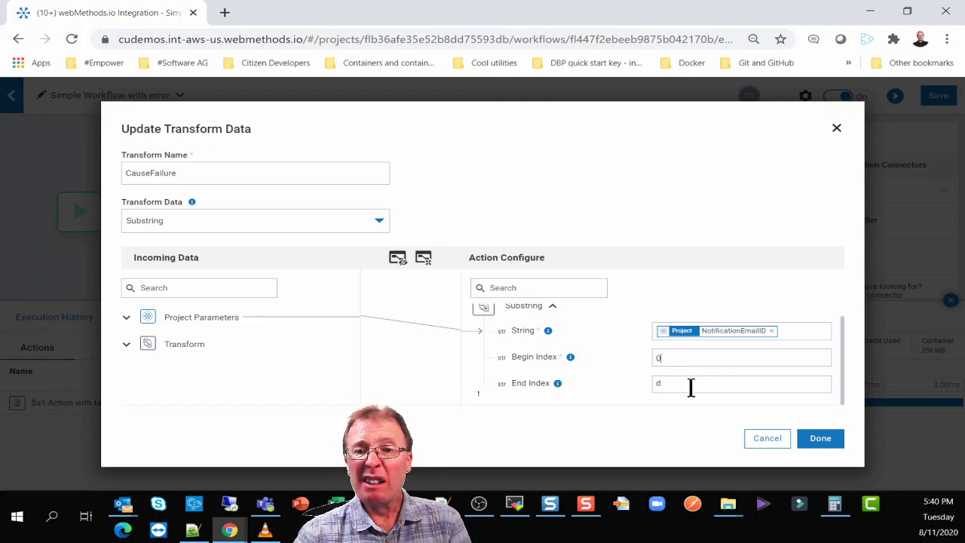
key("Tab")
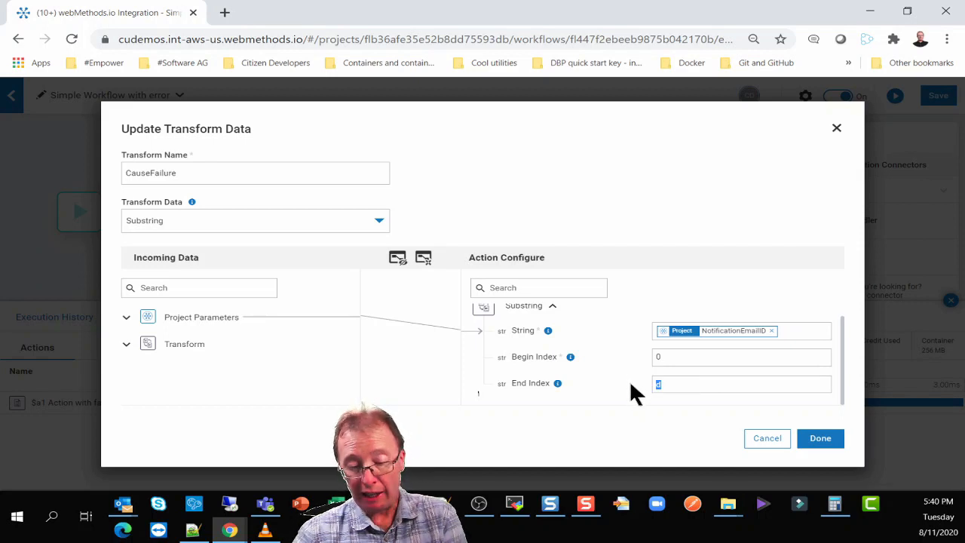
type("5")
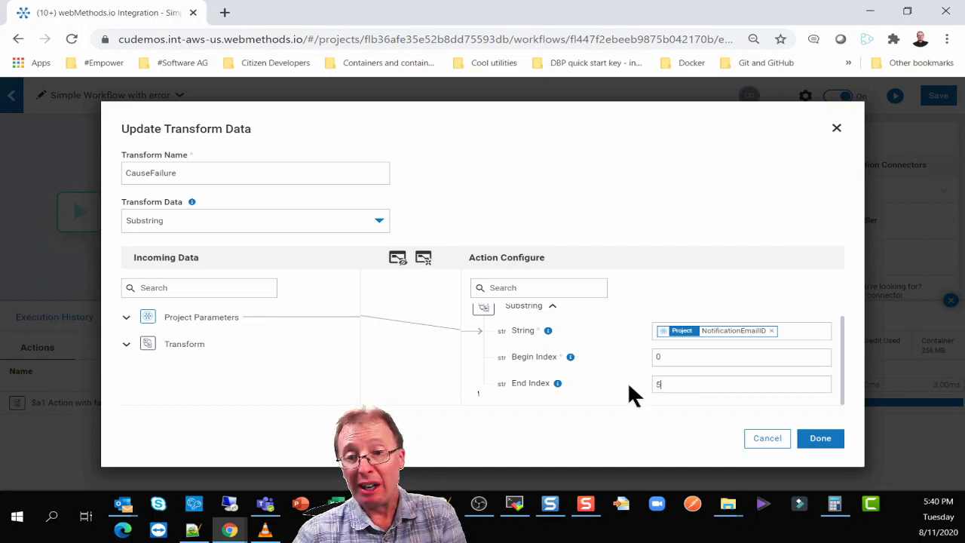
left_click(829, 442)
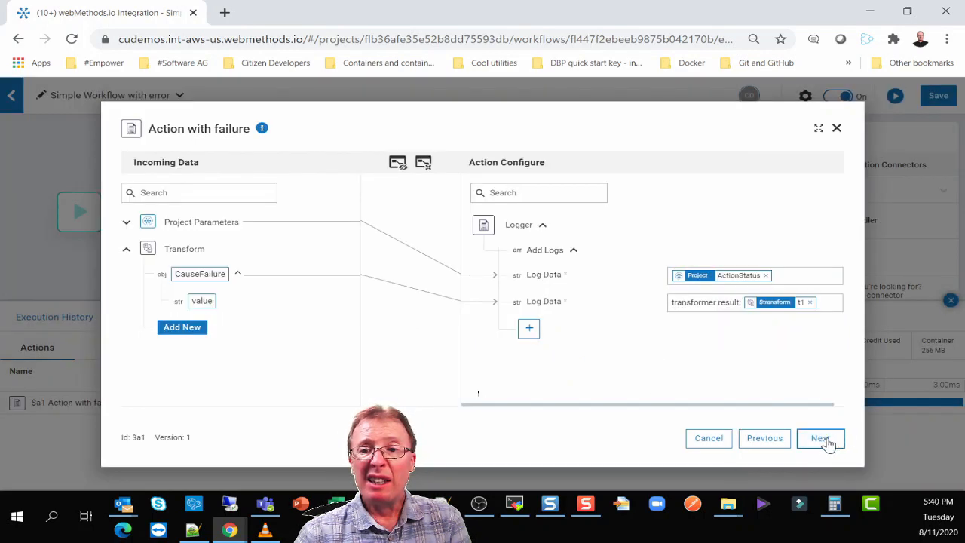
Step: Test Action with failure with the corrected transform, and finish its configuration
left_click(830, 441)
left_click(829, 366)
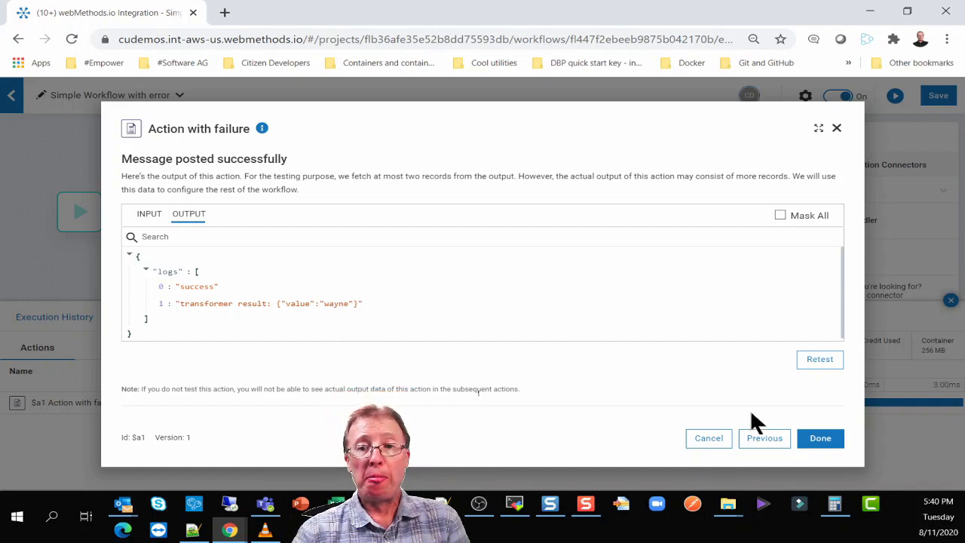
left_click(823, 442)
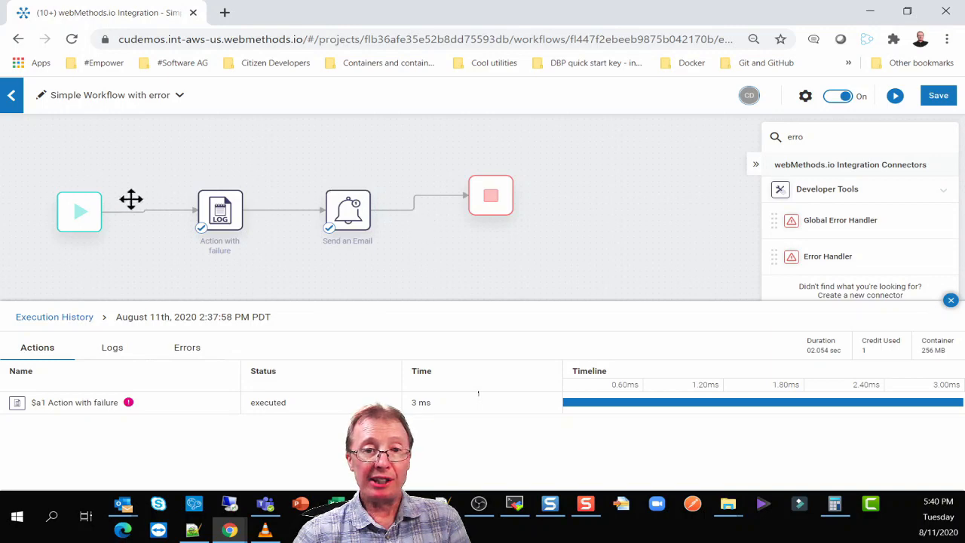
Step: Return to the execution history, start resuming the failed 02:37:58 PM run, and choose to edit the failed action's input first
mouse_move(344, 190)
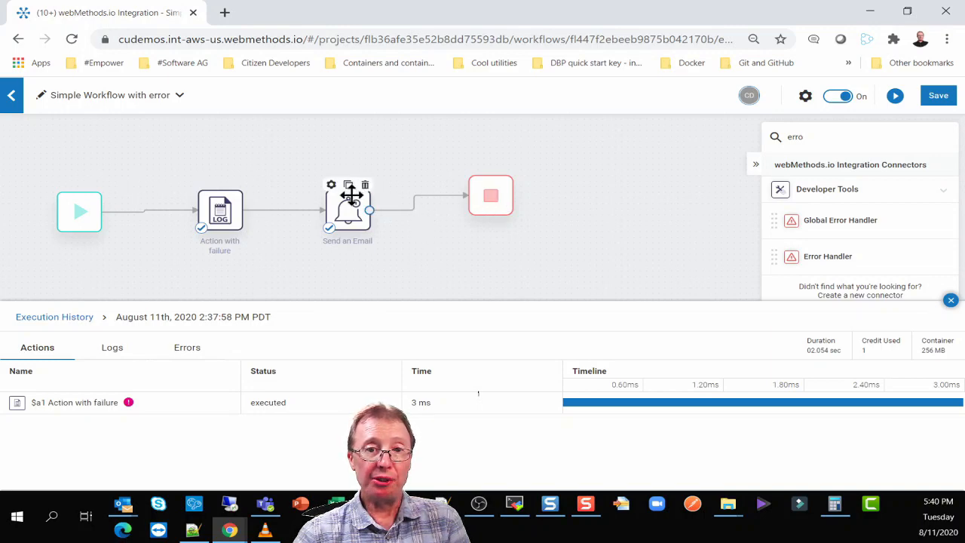
mouse_move(198, 207)
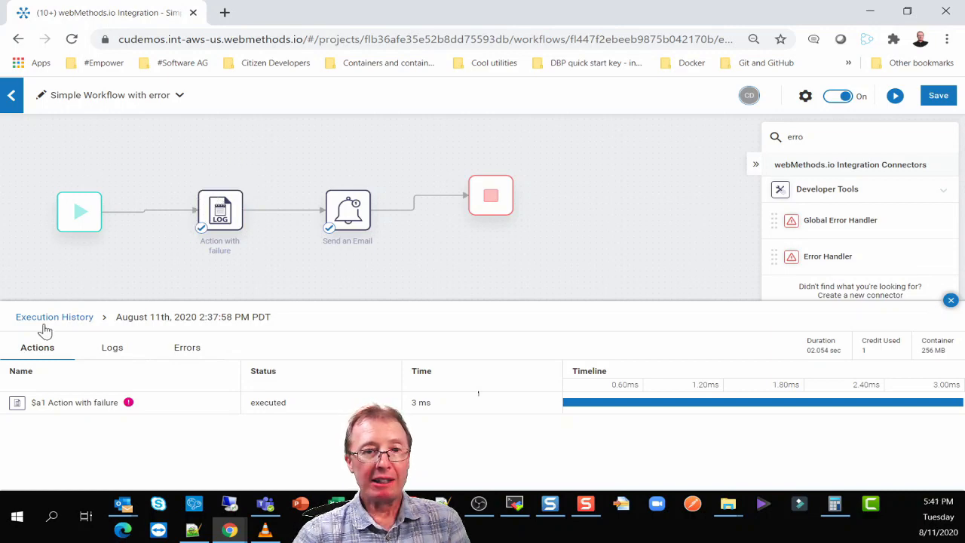
left_click(42, 319)
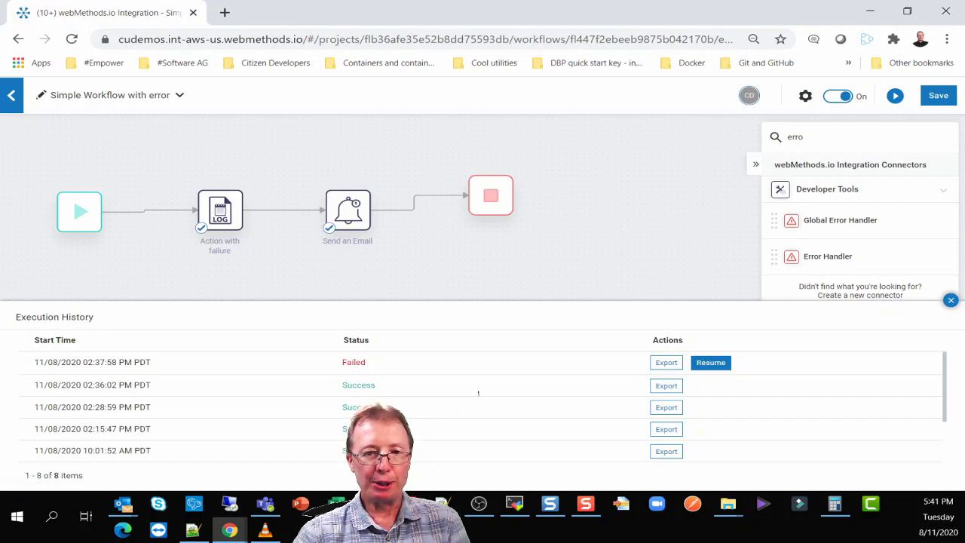
key("alt+Tab")
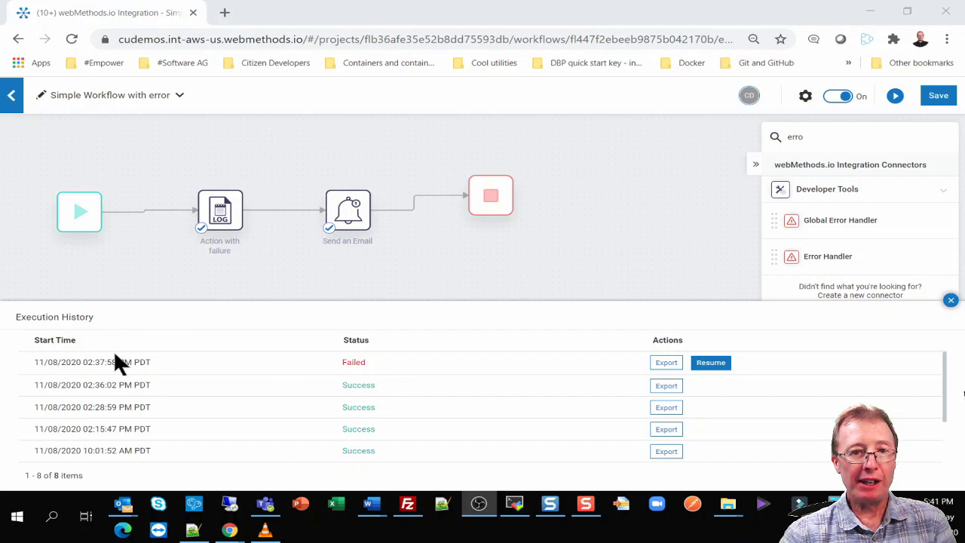
mouse_move(232, 194)
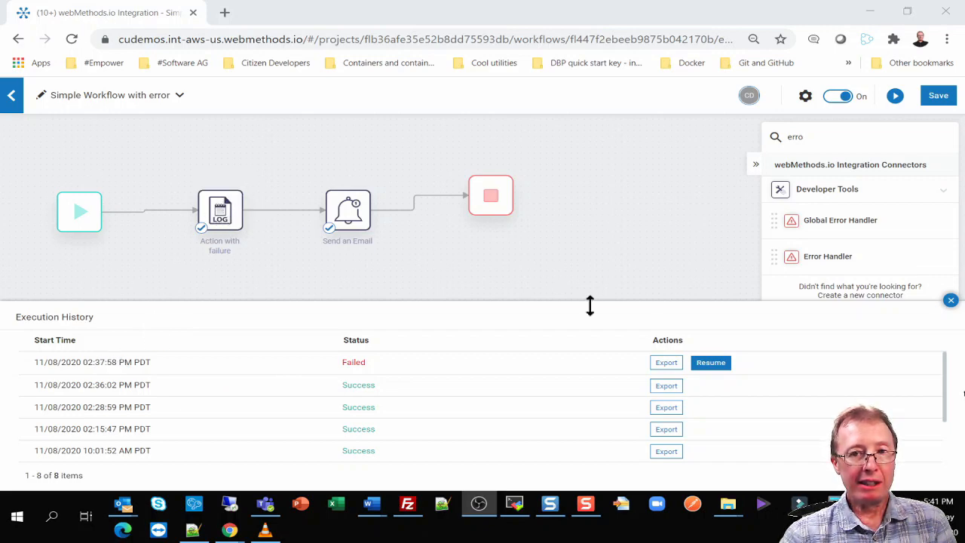
left_click(713, 363)
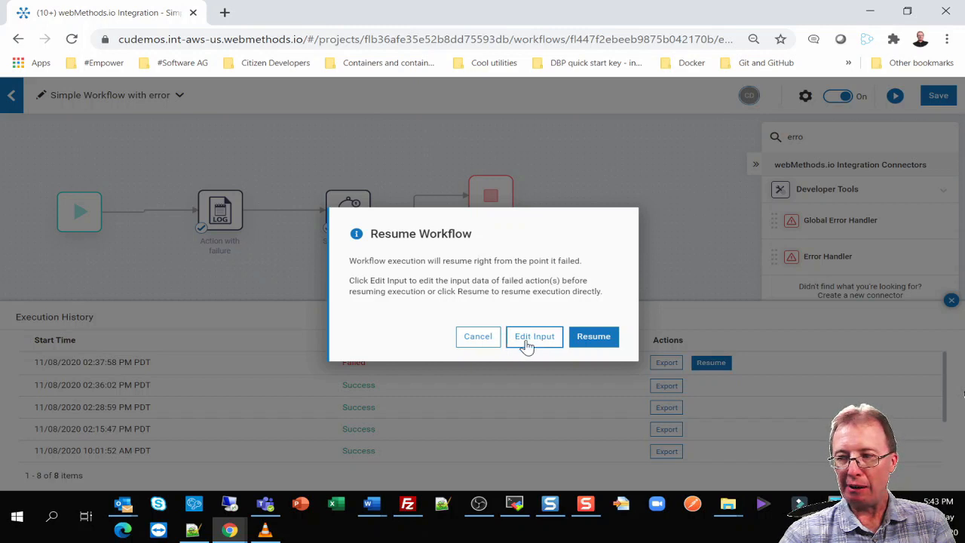
left_click(529, 344)
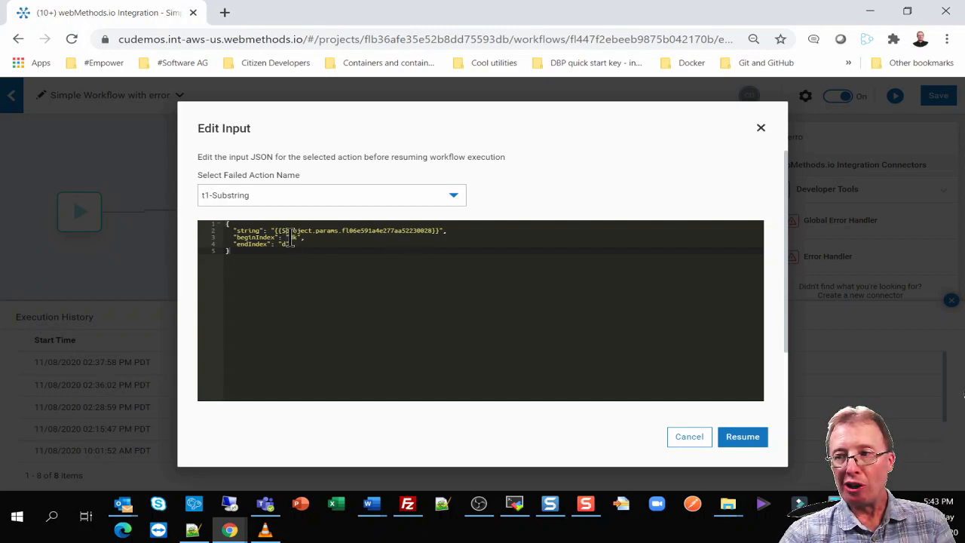
Step: In the t1-Substring input JSON, set beginIndex to "0" and endIndex to "5"
left_click(295, 238)
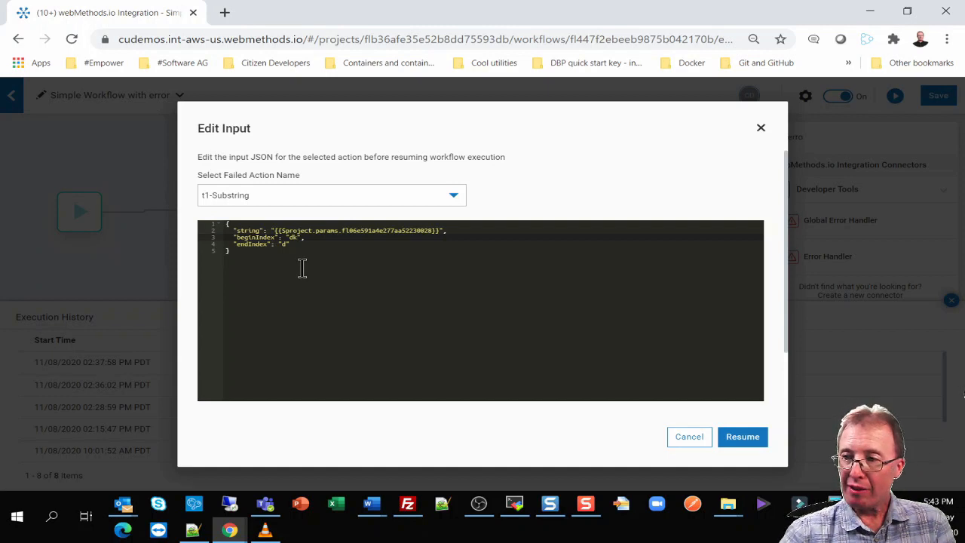
key("BackSpace")
key("BackSpace")
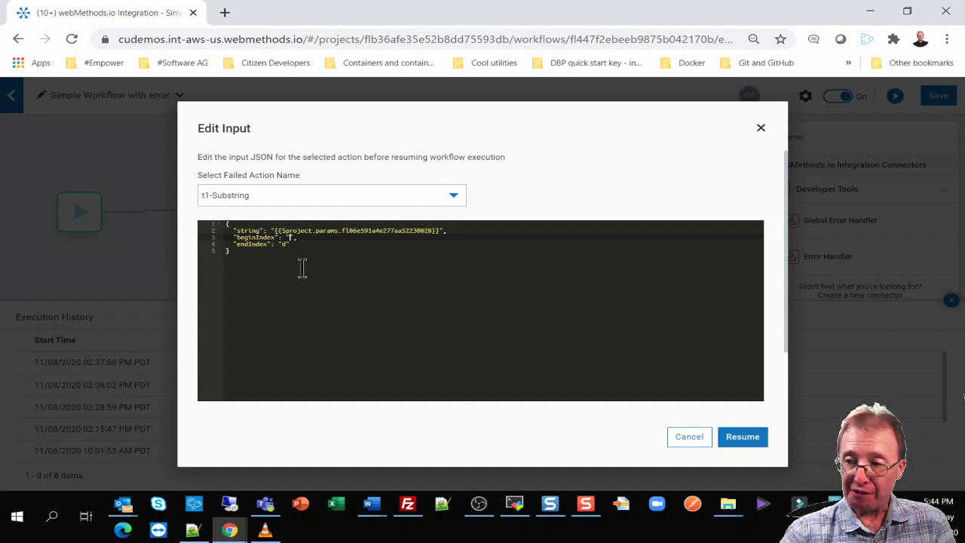
type("0")
left_click(264, 266)
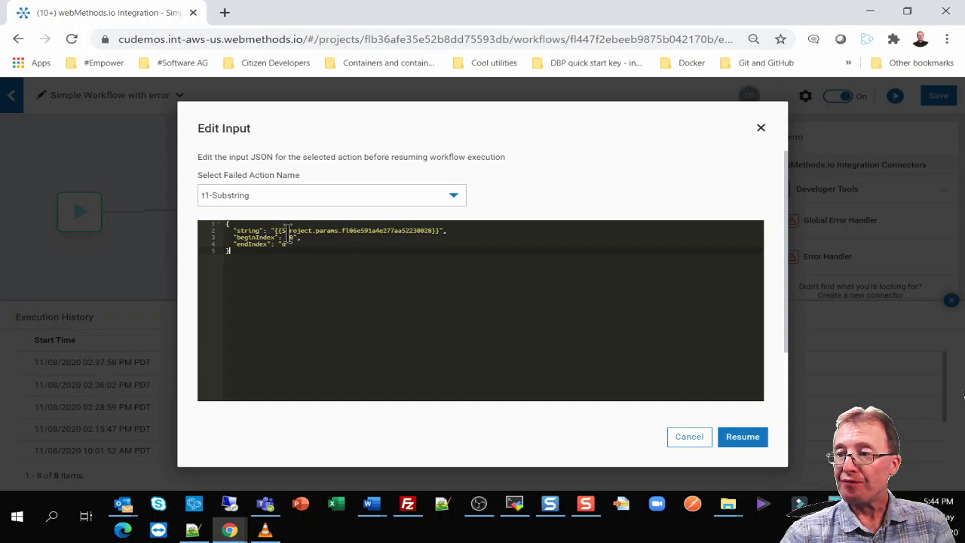
left_click(286, 244)
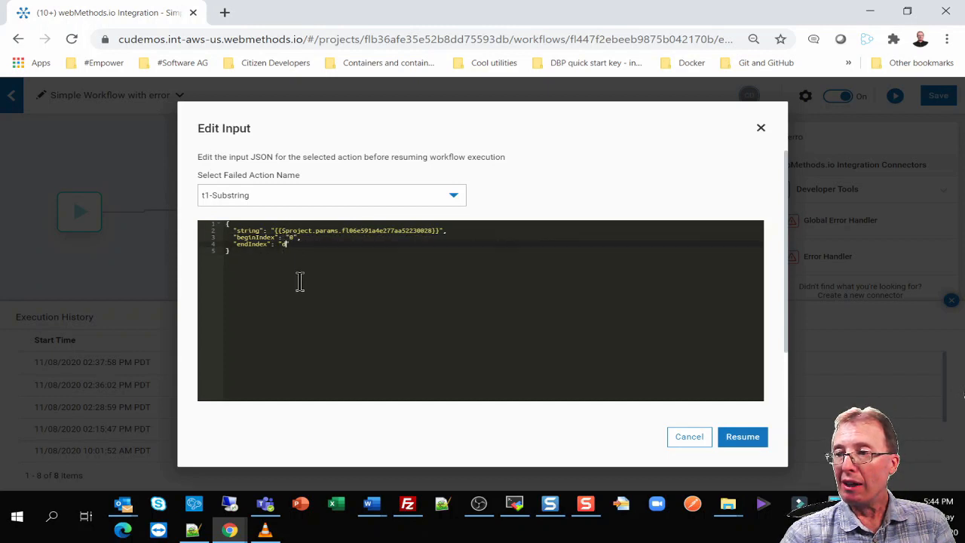
key("BackSpace")
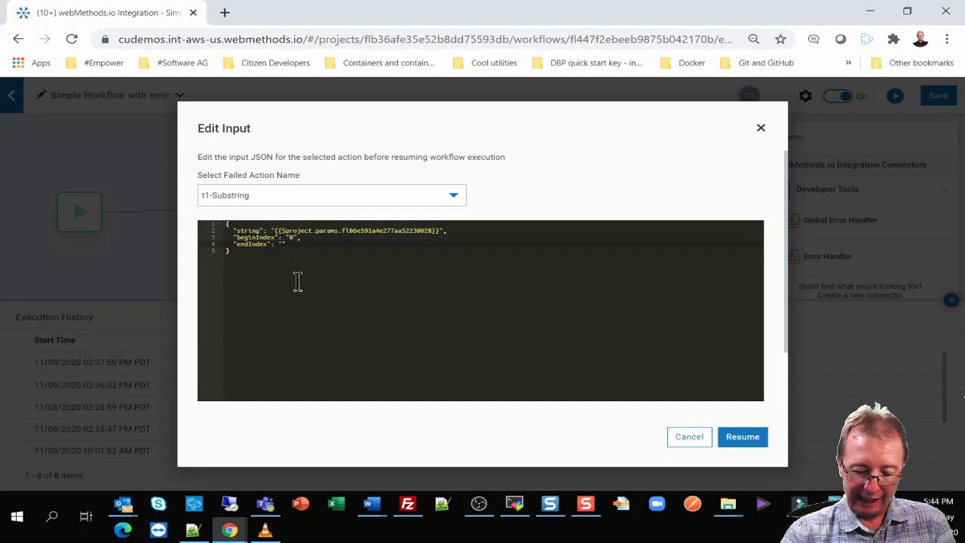
type("5")
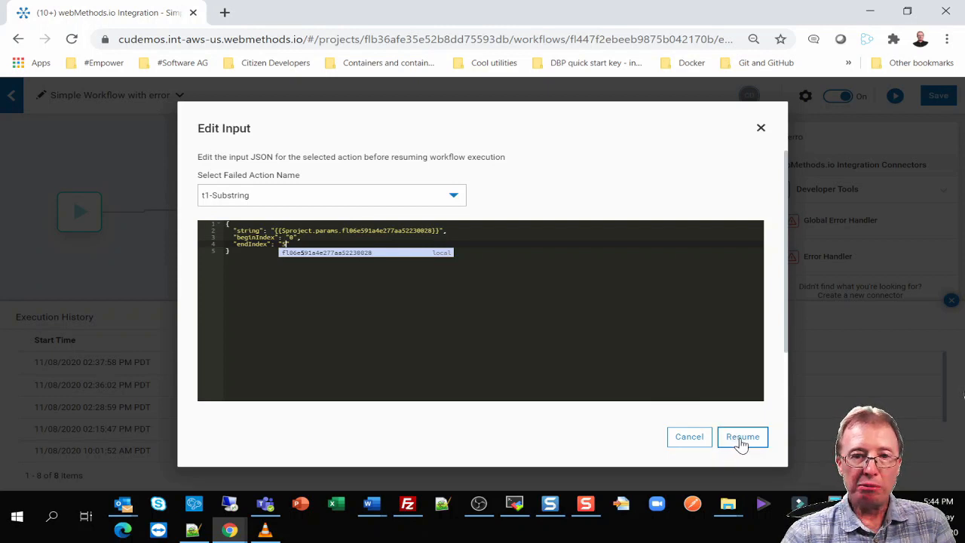
Step: Resume the failed run with the edited input, and open that run's details from the execution history
left_click(743, 441)
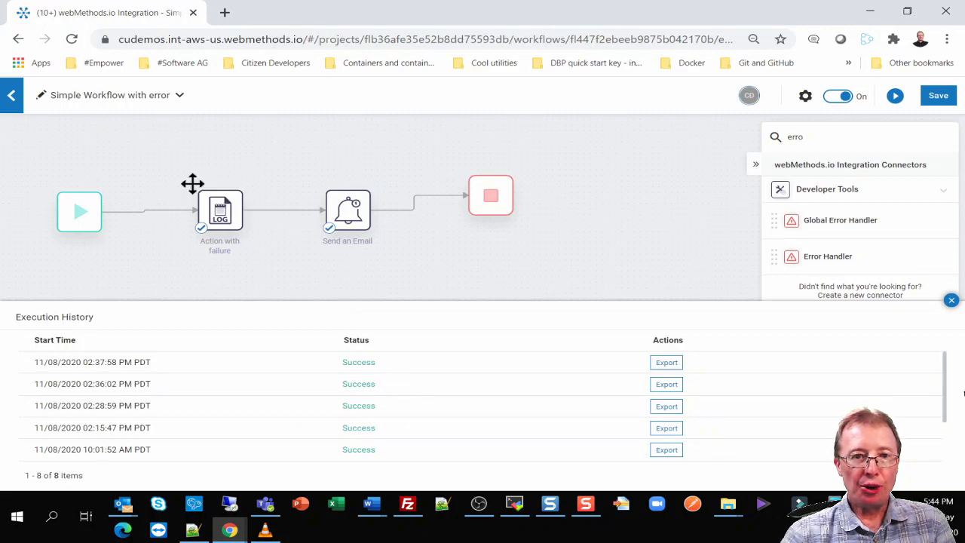
mouse_move(213, 217)
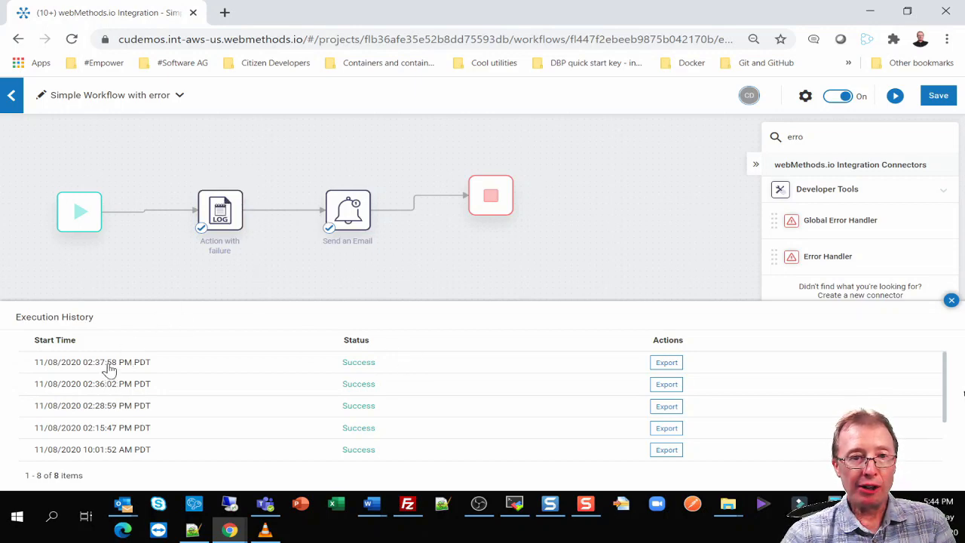
left_click(111, 364)
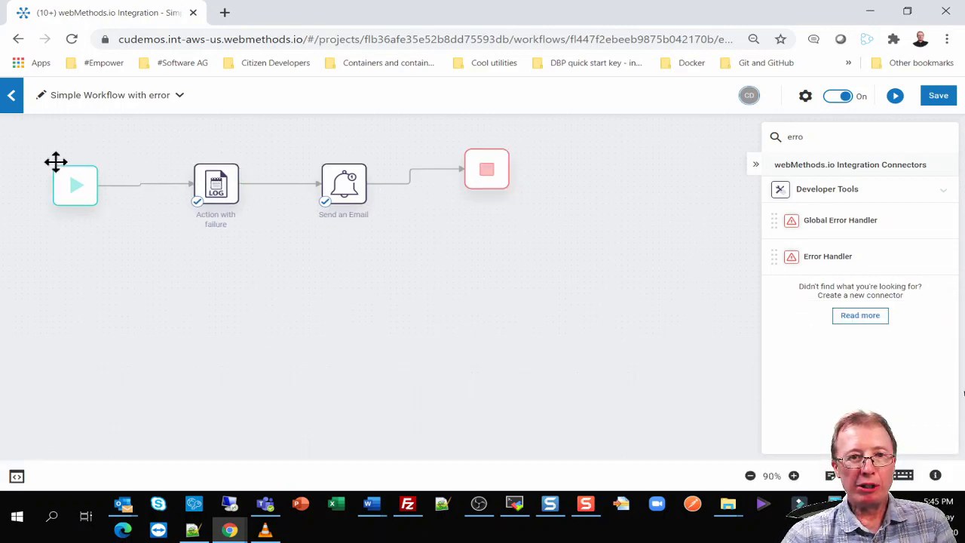
Step: Set the Begin Index of the CauseFailure substring transform in Action with failure to ddd
mouse_move(218, 189)
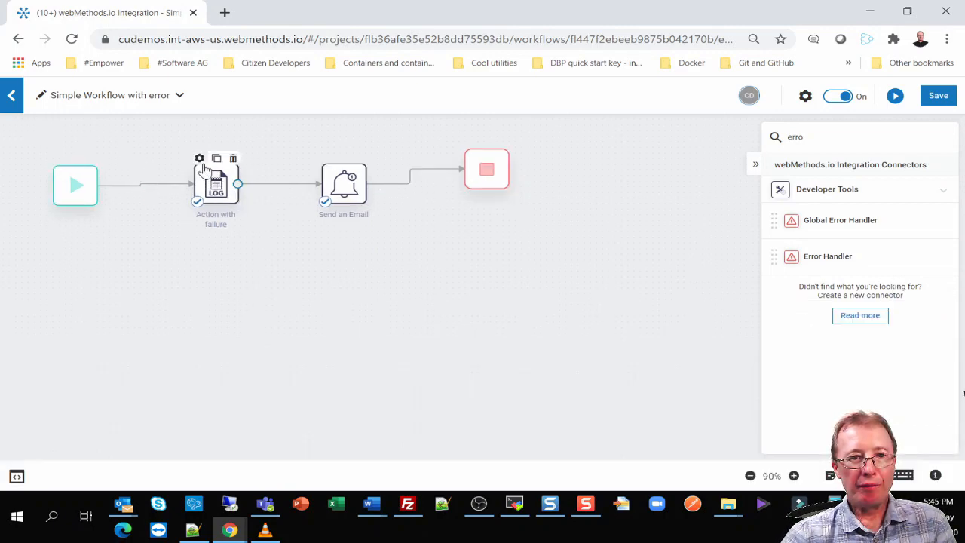
left_click(199, 159)
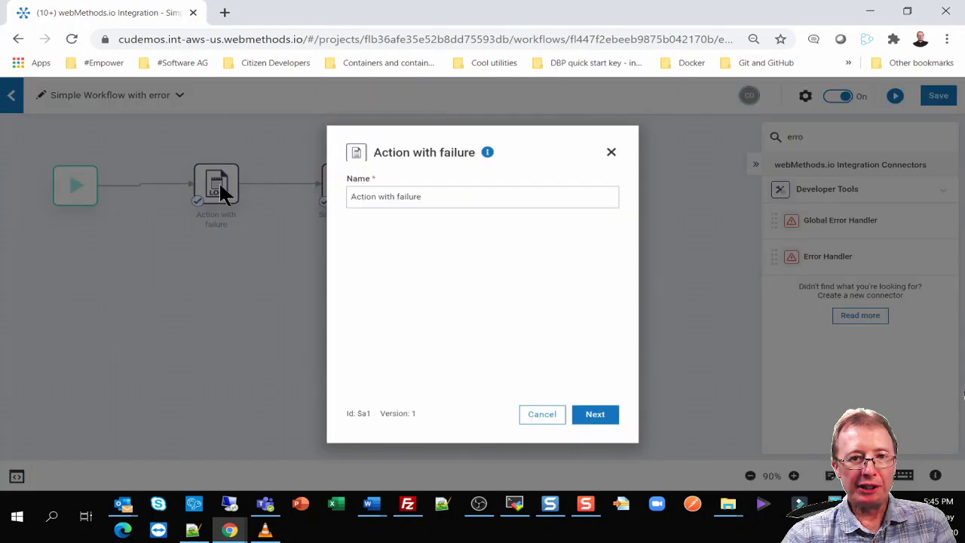
left_click(602, 417)
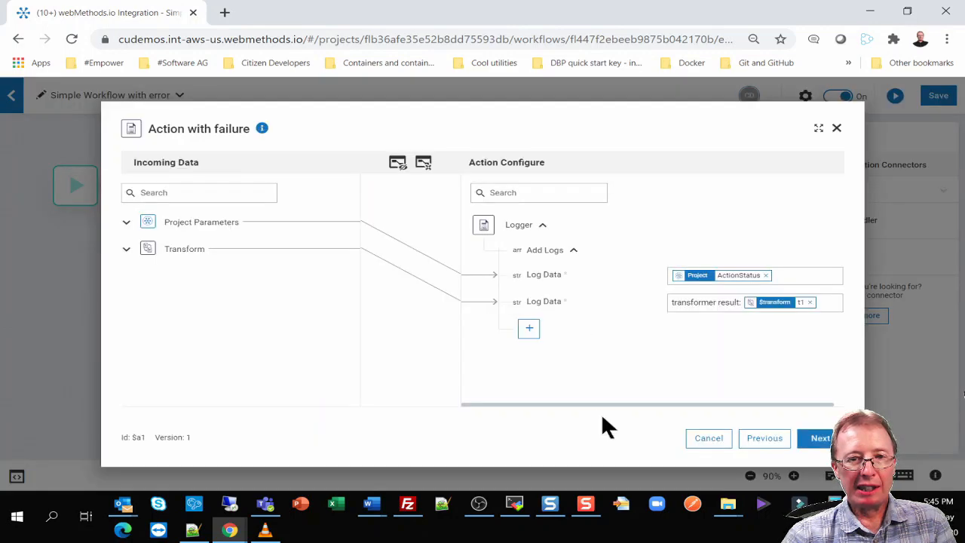
left_click(126, 250)
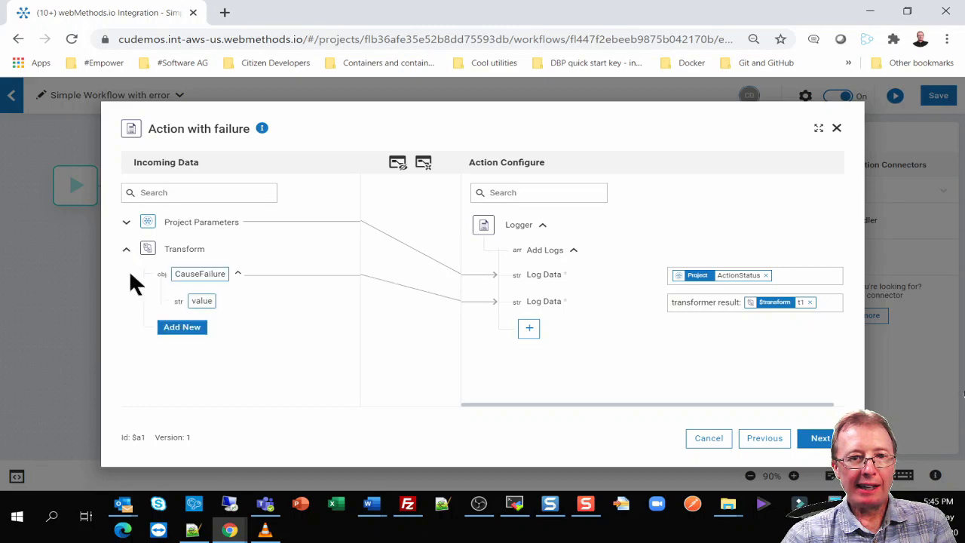
left_click(251, 274)
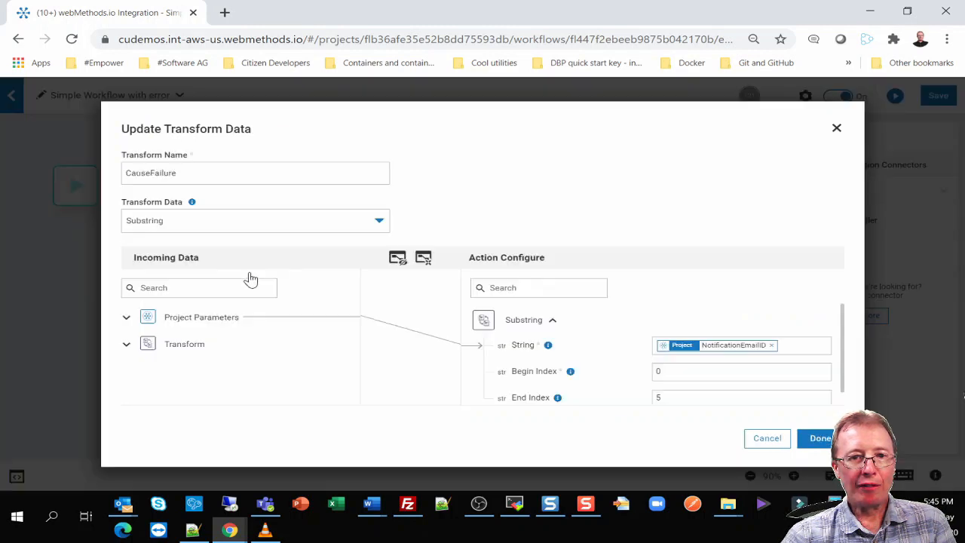
double_click(685, 371)
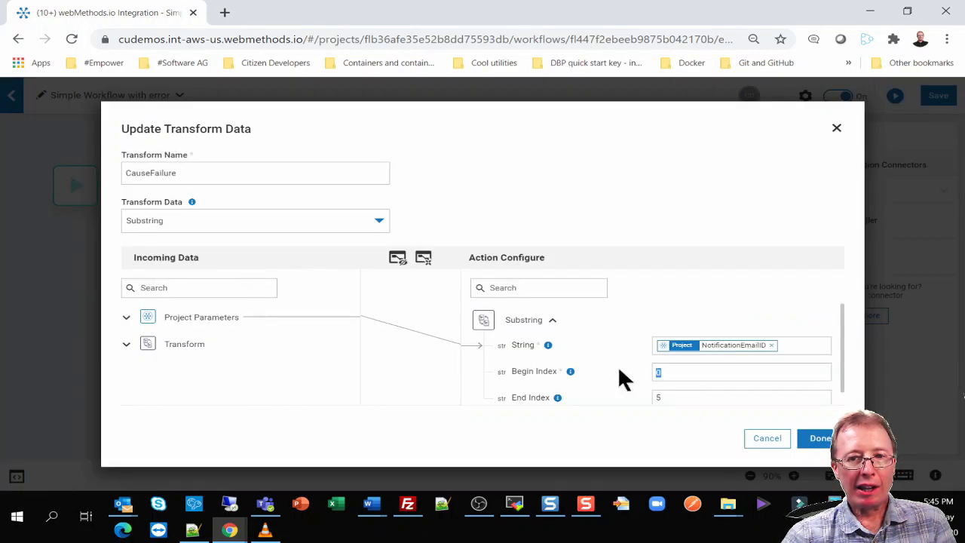
type("ddd")
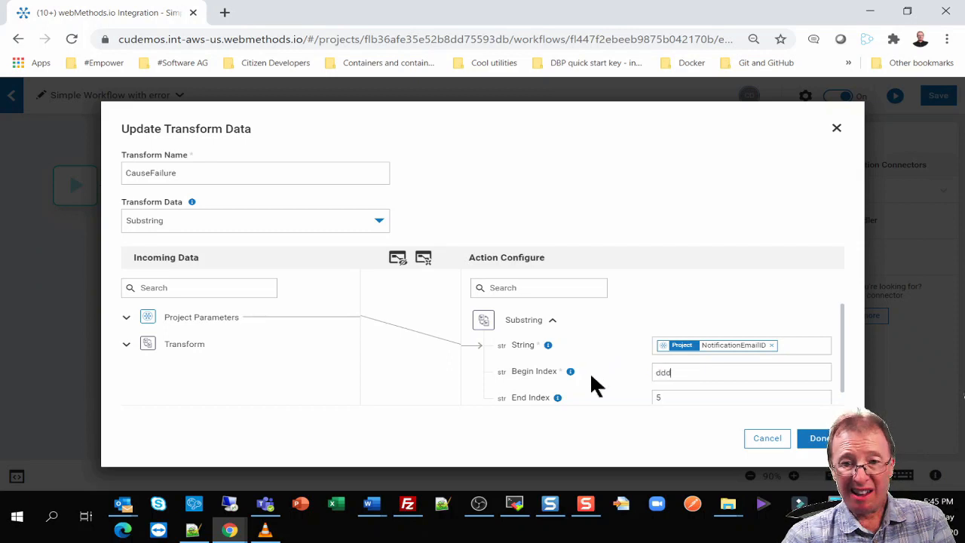
left_click(812, 442)
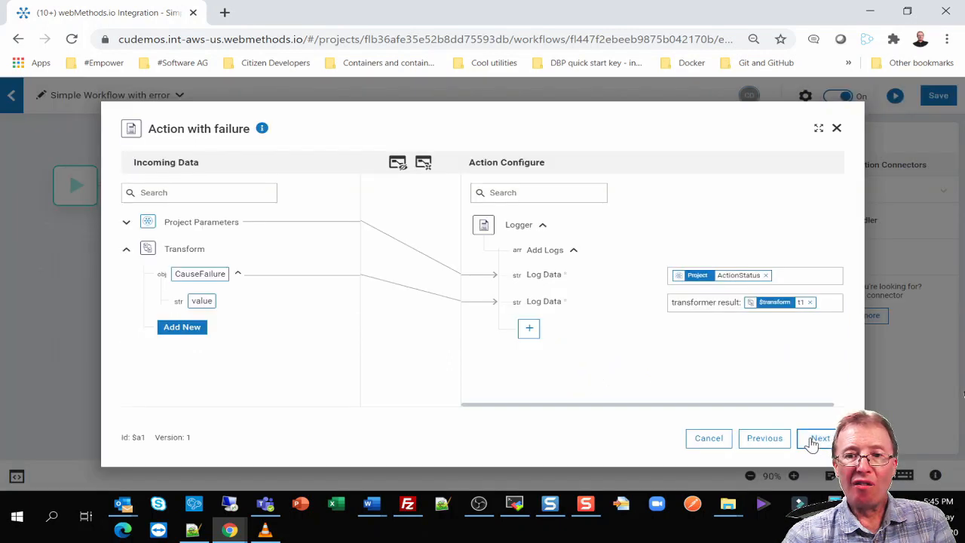
Step: Test Action with failure with the invalid Begin Index, and finish its configuration
left_click(811, 443)
left_click(812, 361)
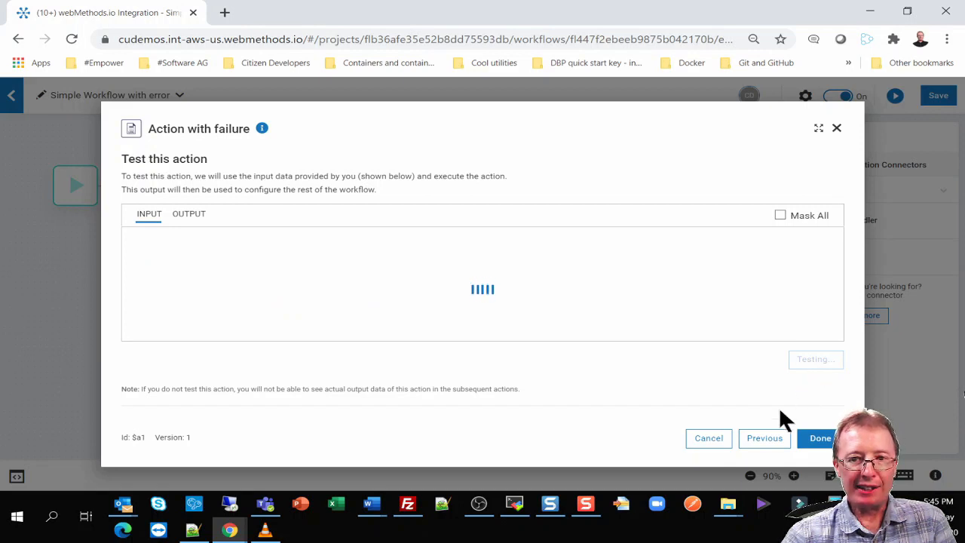
left_click(818, 438)
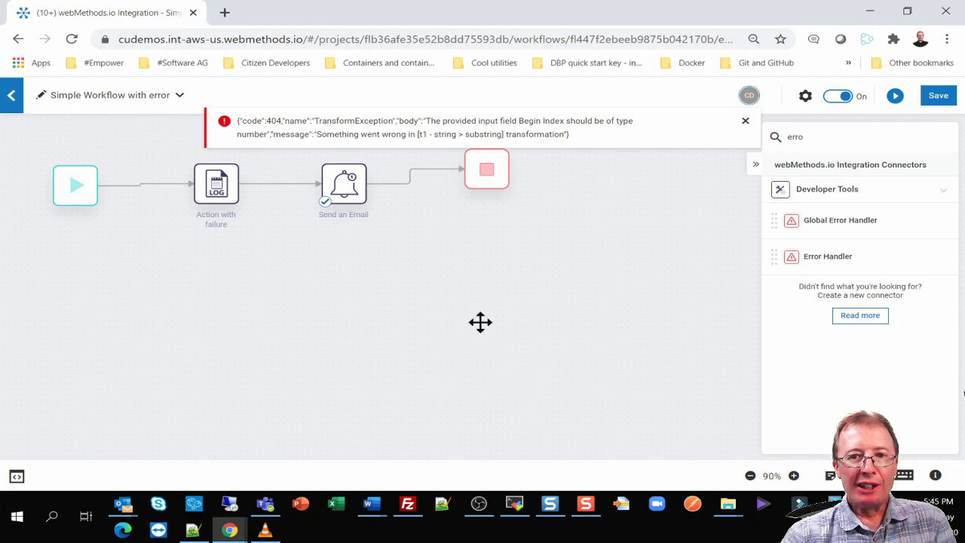
Step: Save and run the workflow, and return from the run's details to the execution history list
left_click(938, 98)
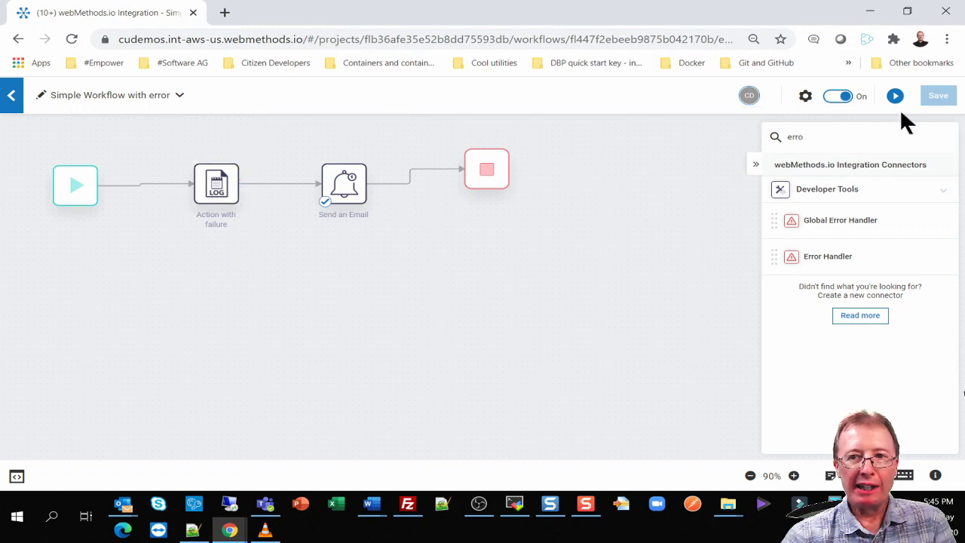
left_click(896, 96)
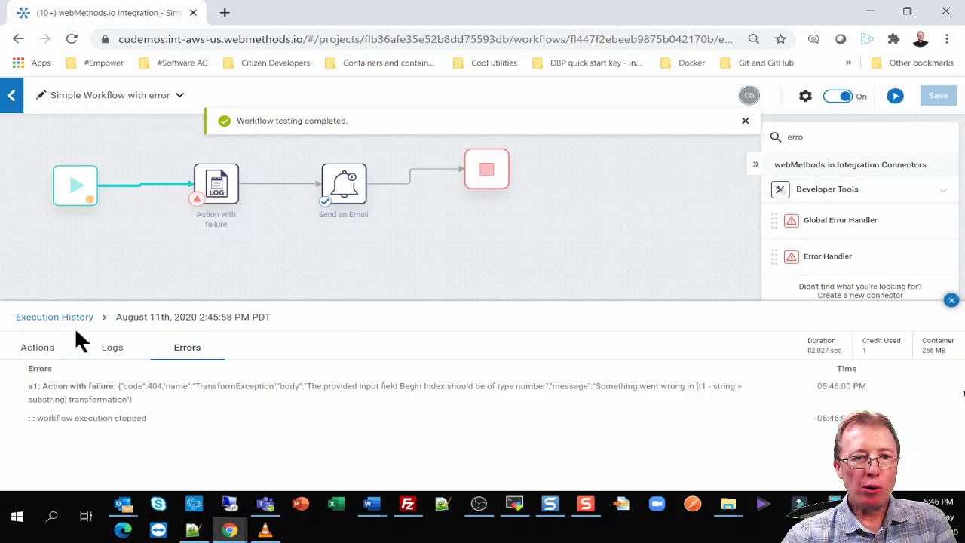
left_click(55, 321)
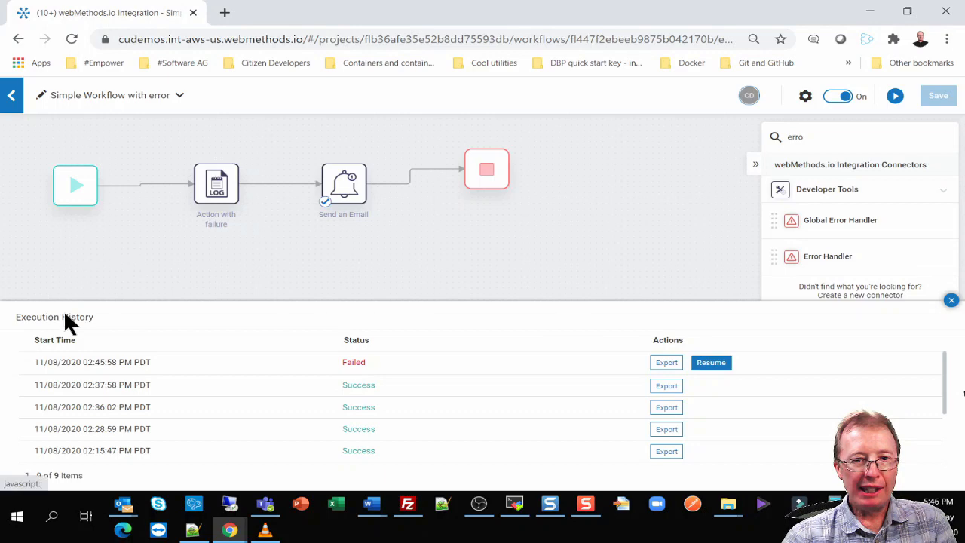
Step: Leave the workflow and examine the execution logs under the Workflow Execution monitoring results
left_click(13, 99)
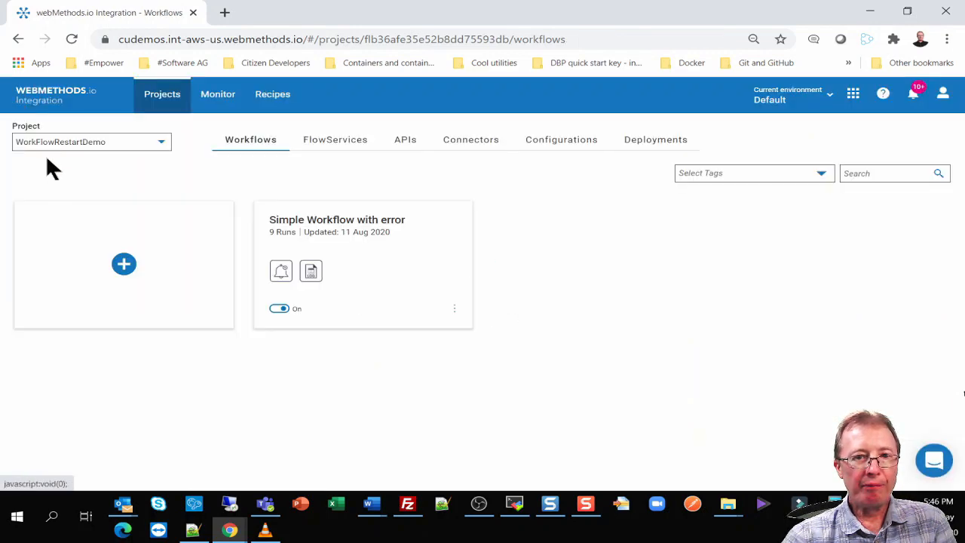
left_click(228, 94)
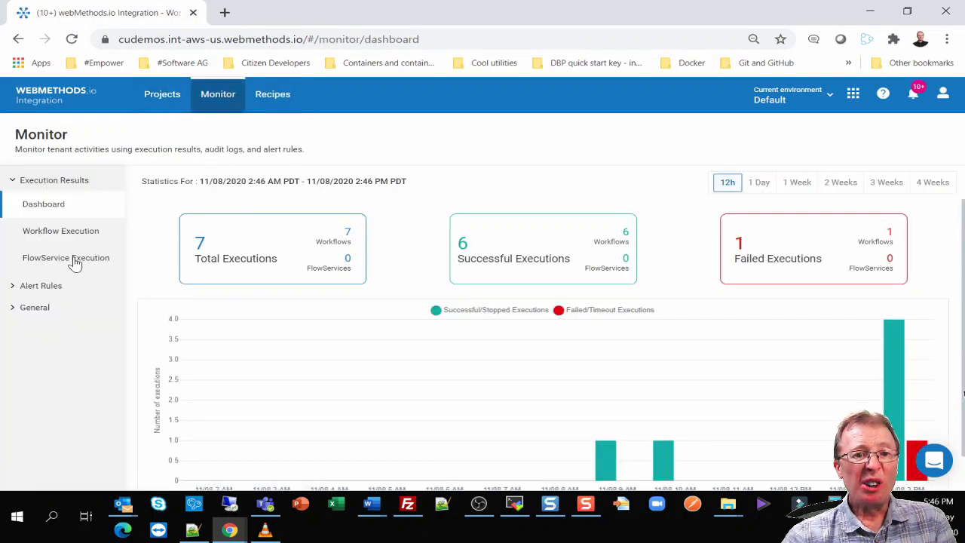
left_click(77, 231)
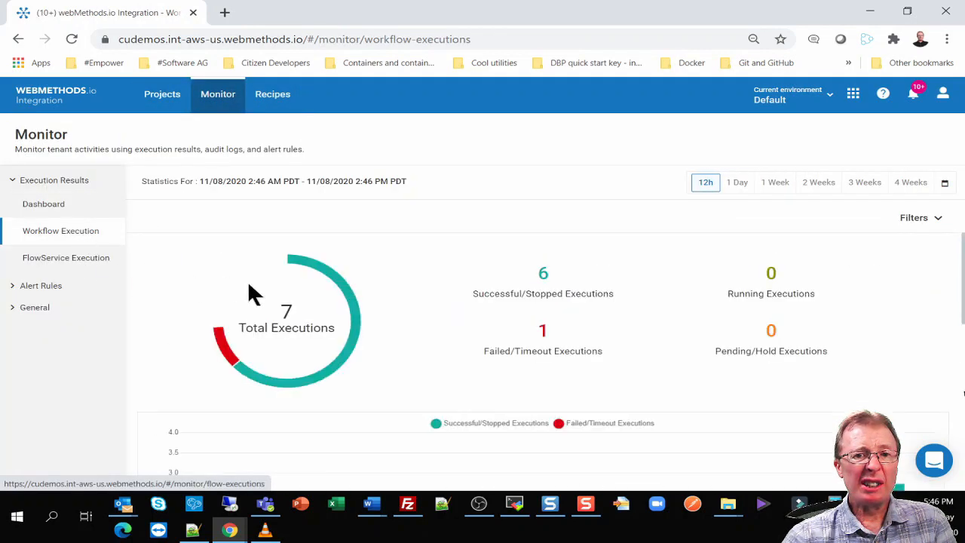
scroll(431, 328, "down", 1)
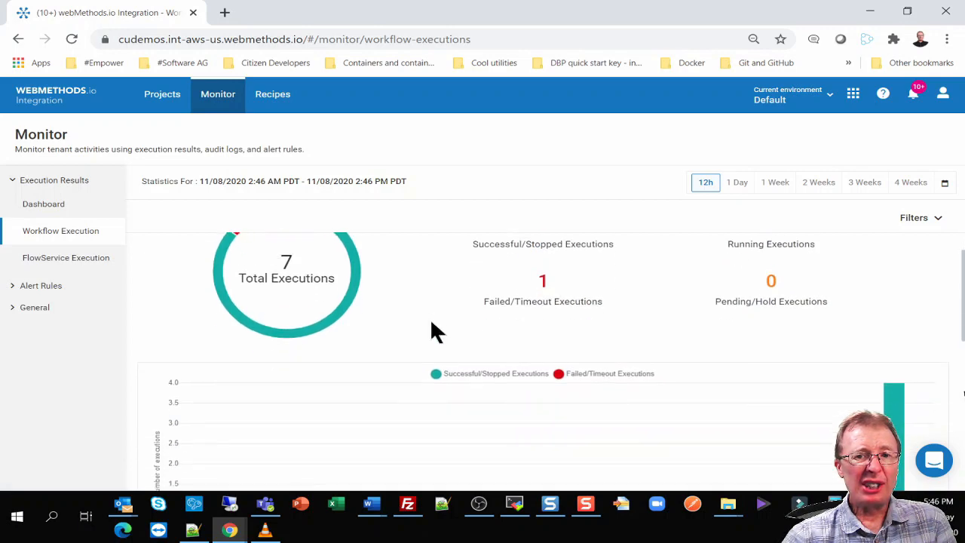
scroll(431, 324, "down", 5)
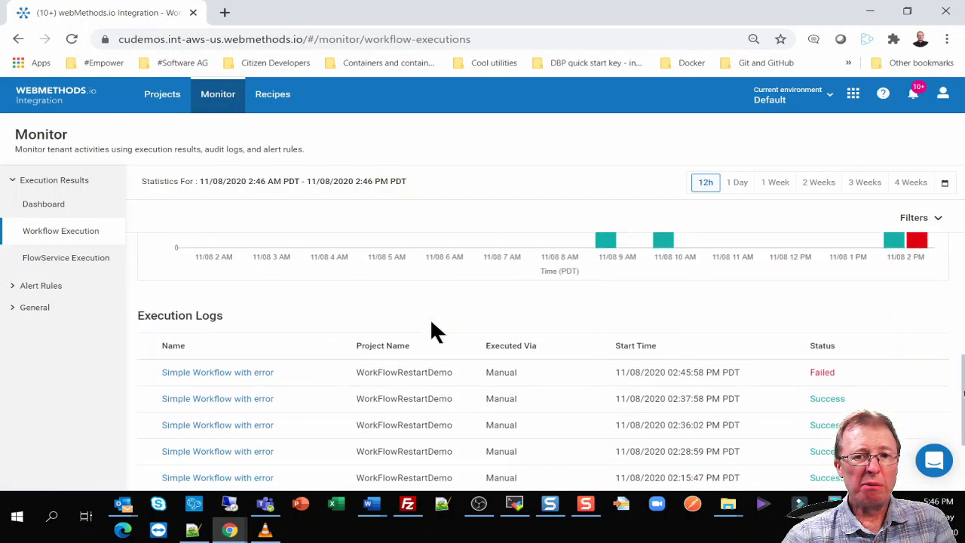
scroll(431, 328, "down", 2)
scroll(422, 318, "up", 1)
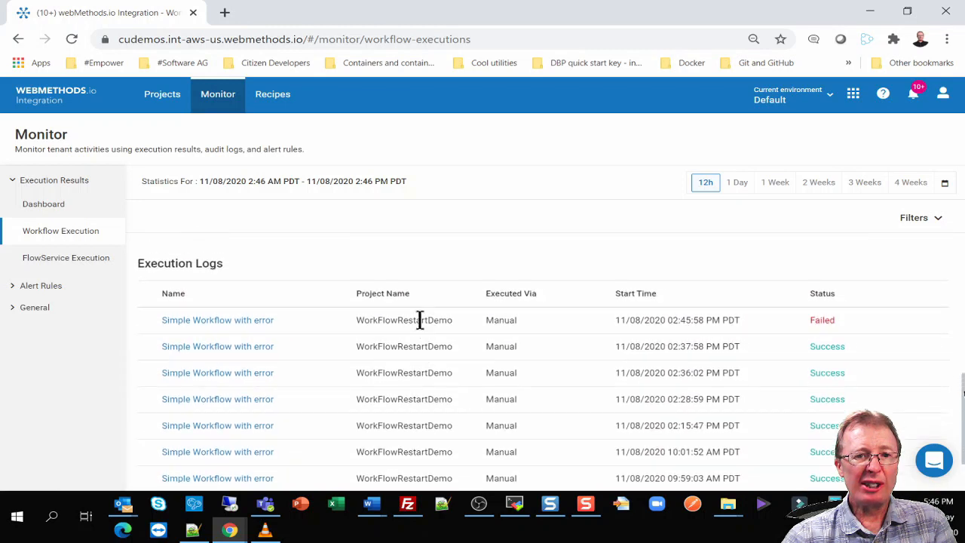
Step: Open the failed Simple Workflow with error run from the execution logs and inspect its Action with failure log entry
scroll(420, 320, "up", 1)
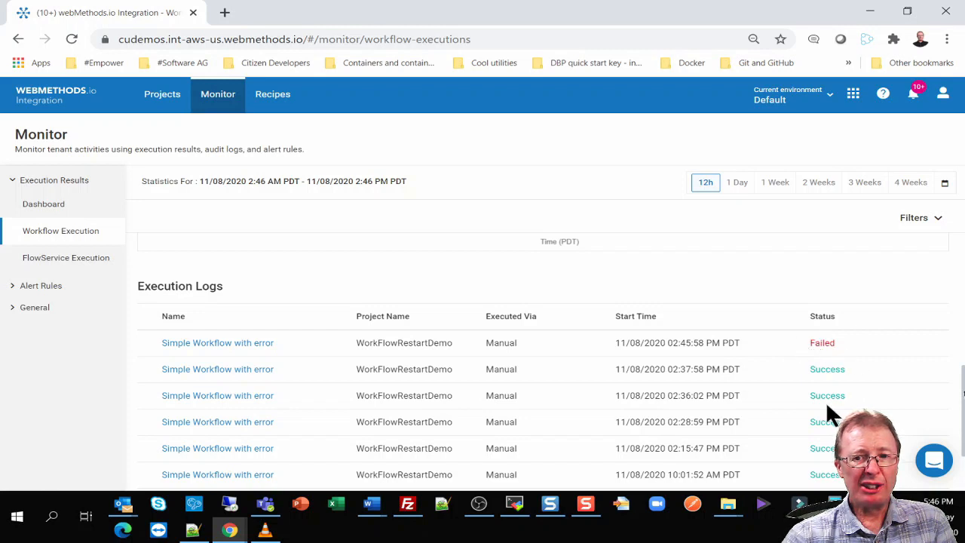
left_click(251, 346)
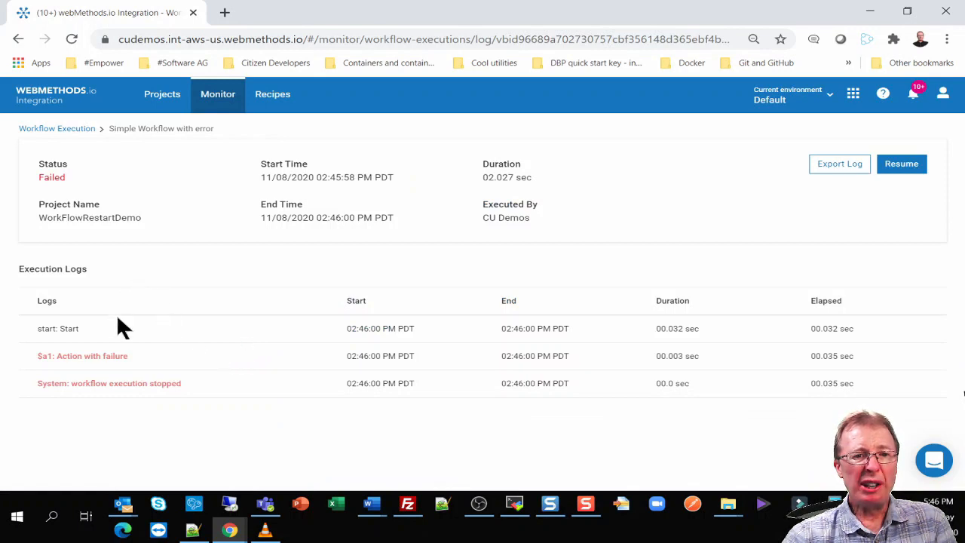
left_click(148, 360)
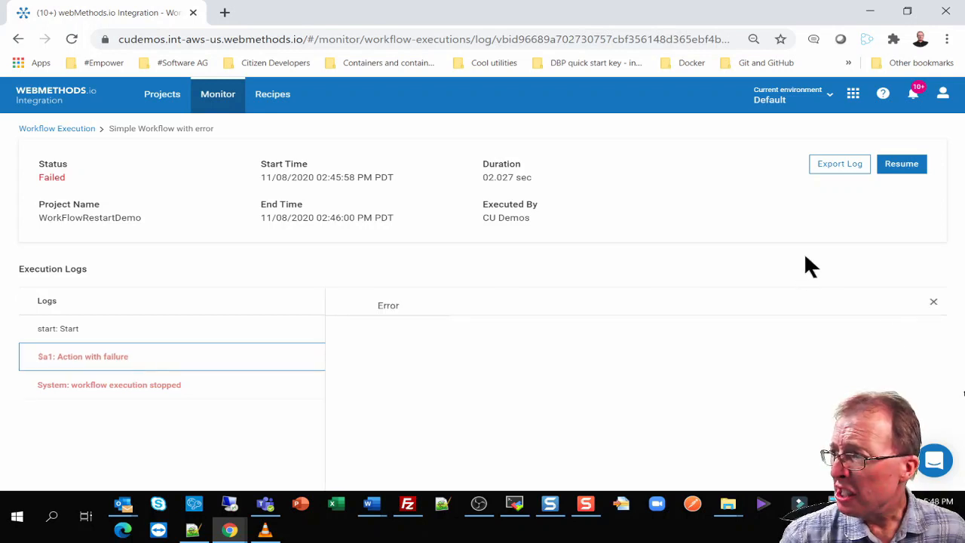
Step: Resume the failed run with edited input, setting beginIndex to "0" in the t1-Substring input JSON
left_click(913, 168)
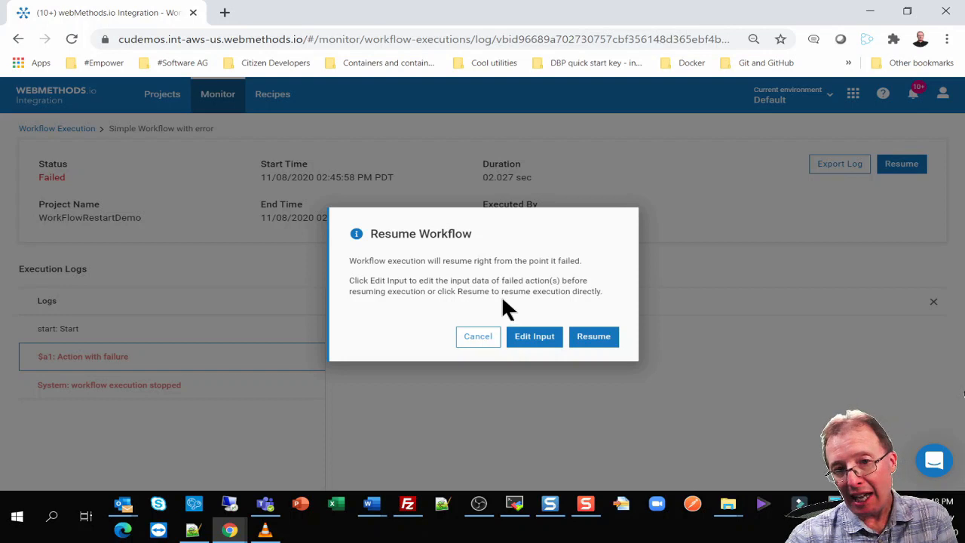
left_click(551, 338)
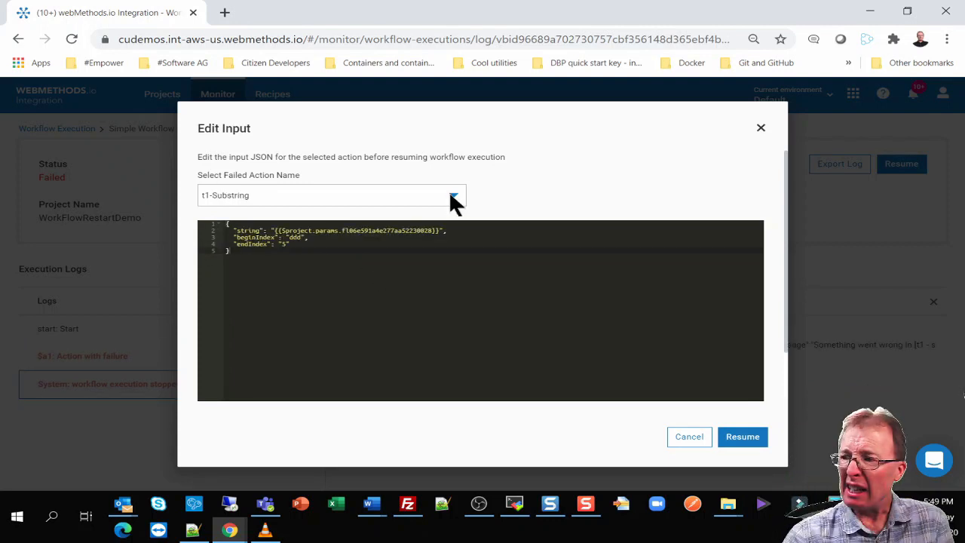
left_click(448, 191)
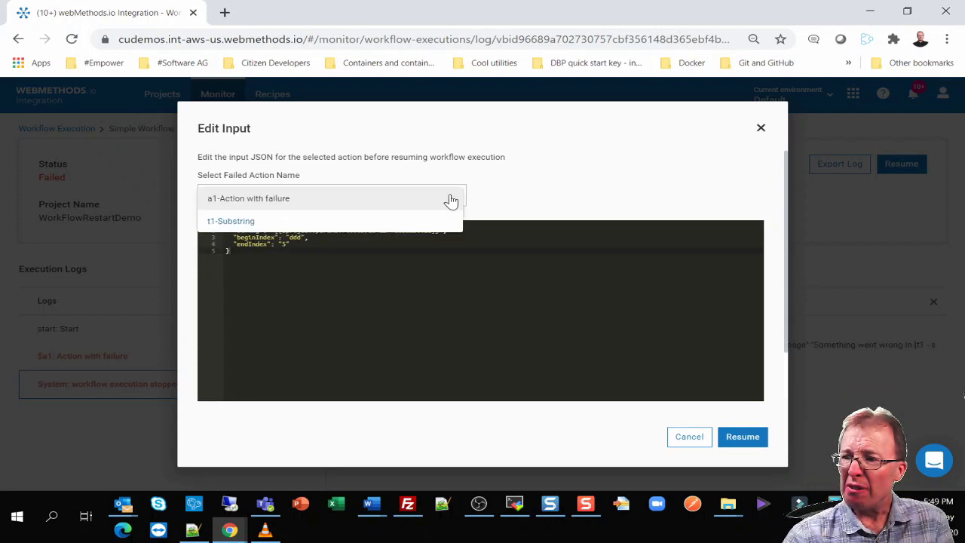
left_click(276, 222)
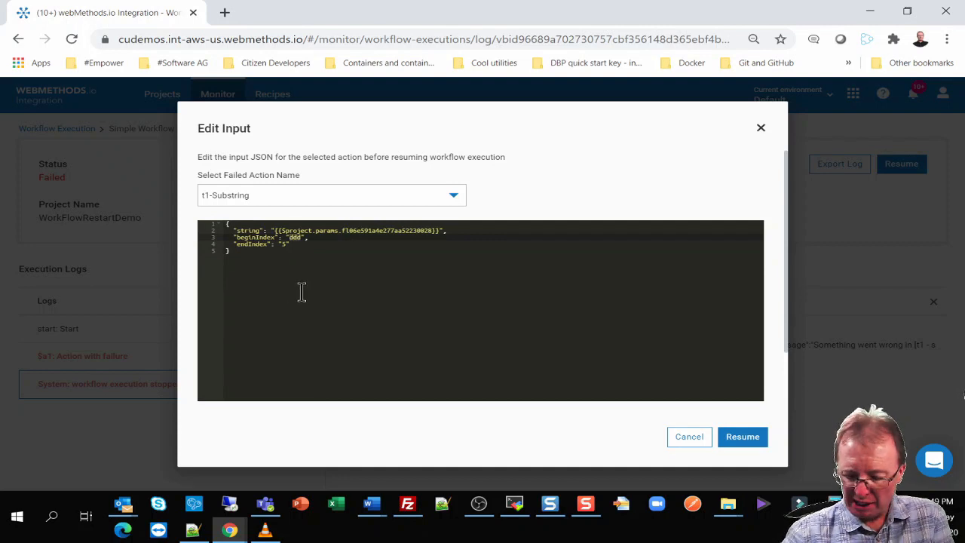
type("0")
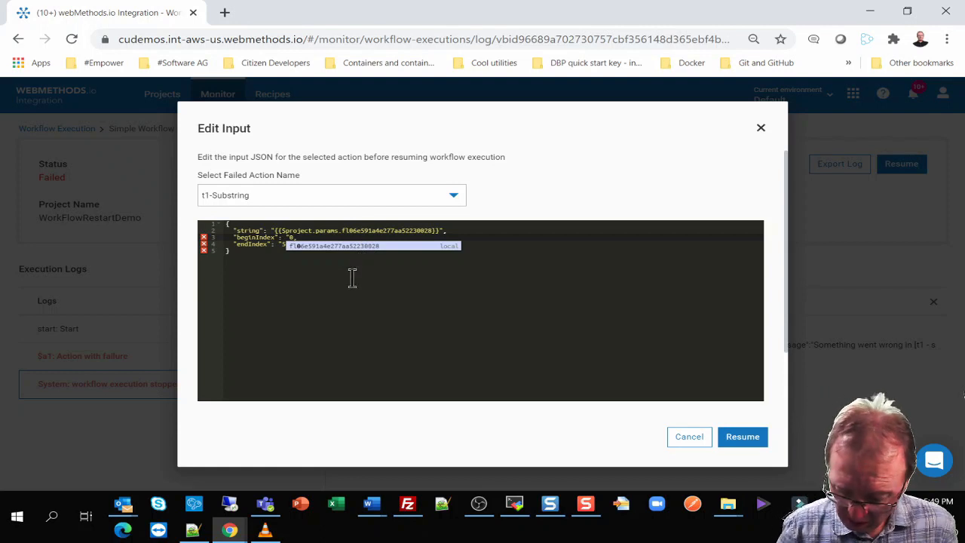
key("Escape")
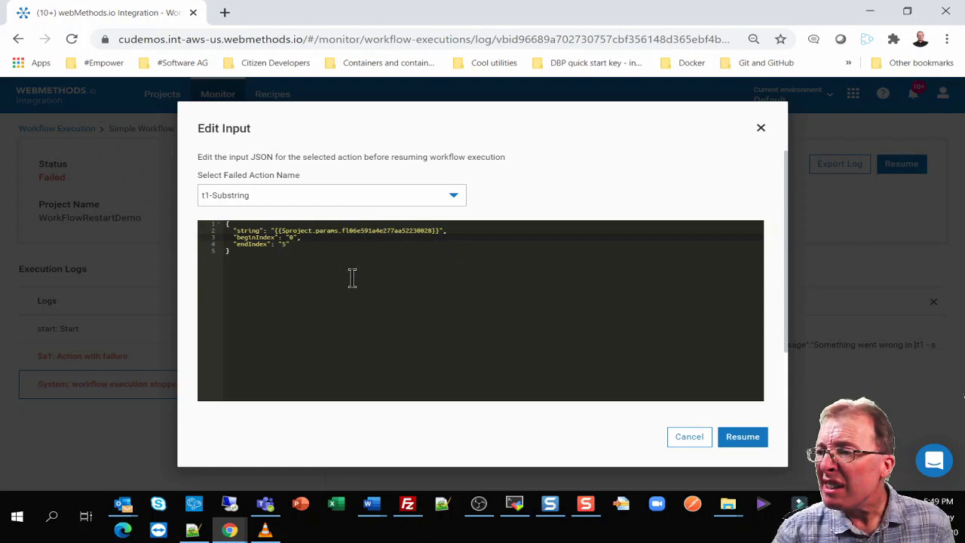
type(",")
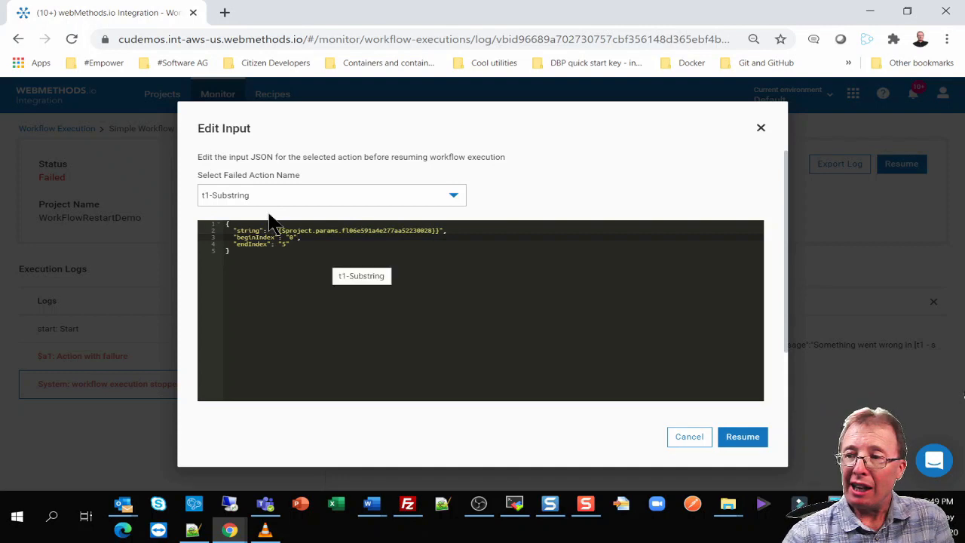
key("Escape")
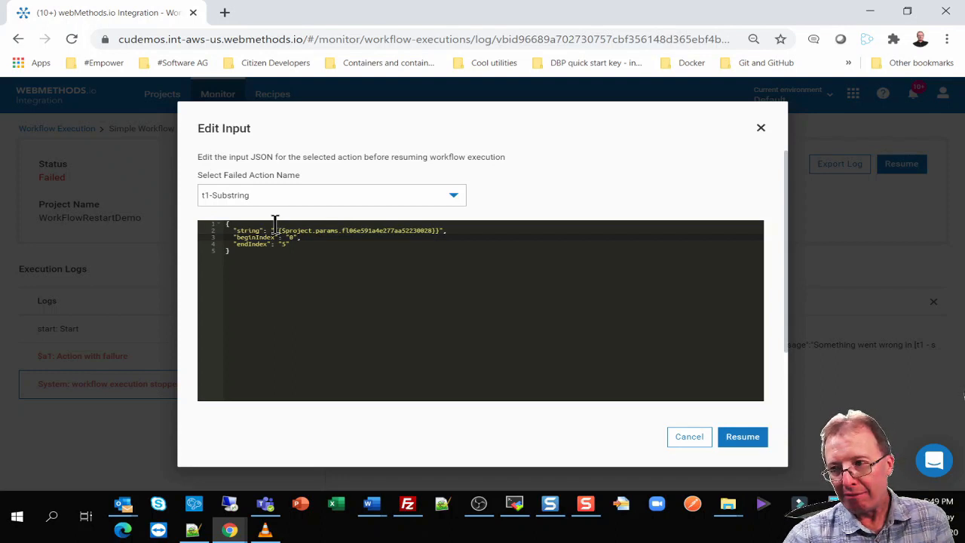
left_click(735, 437)
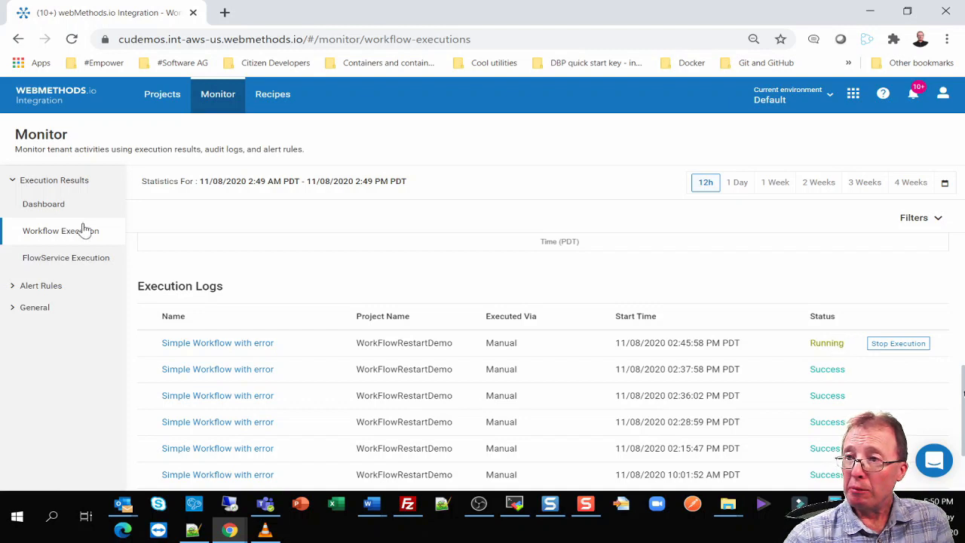
Step: Refresh the Workflow Execution monitoring page and check the status of the resumed run in the execution logs
left_click(72, 39)
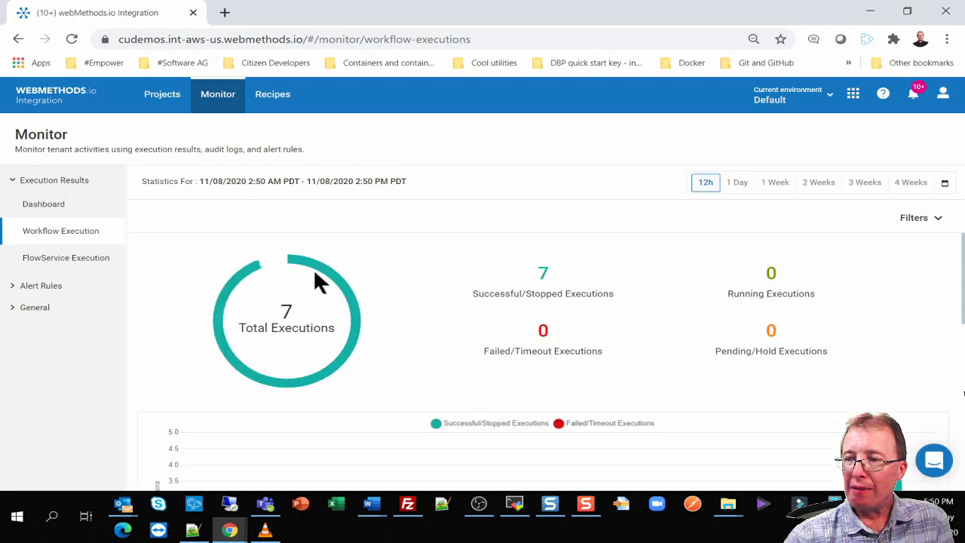
scroll(471, 370, "down", 1)
scroll(468, 354, "down", 5)
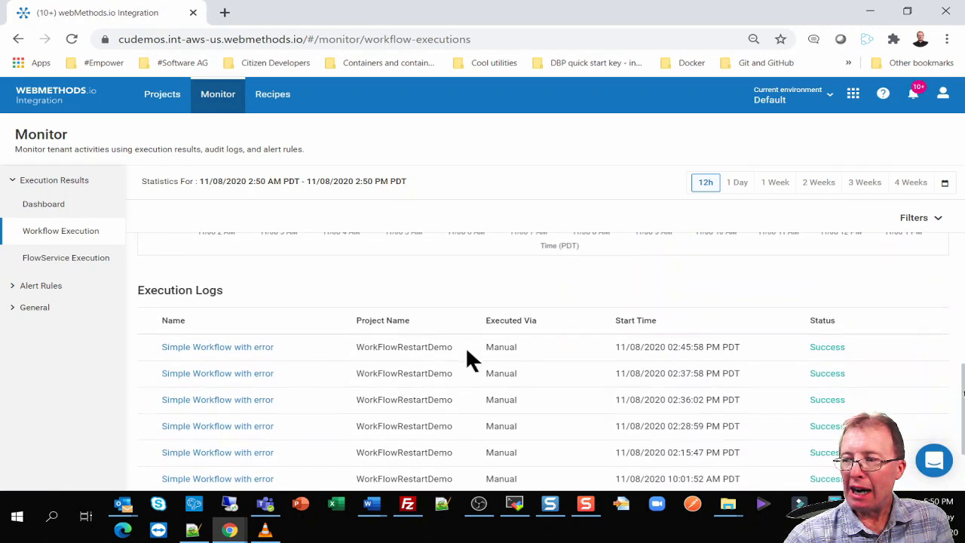
scroll(909, 320, "down", 1)
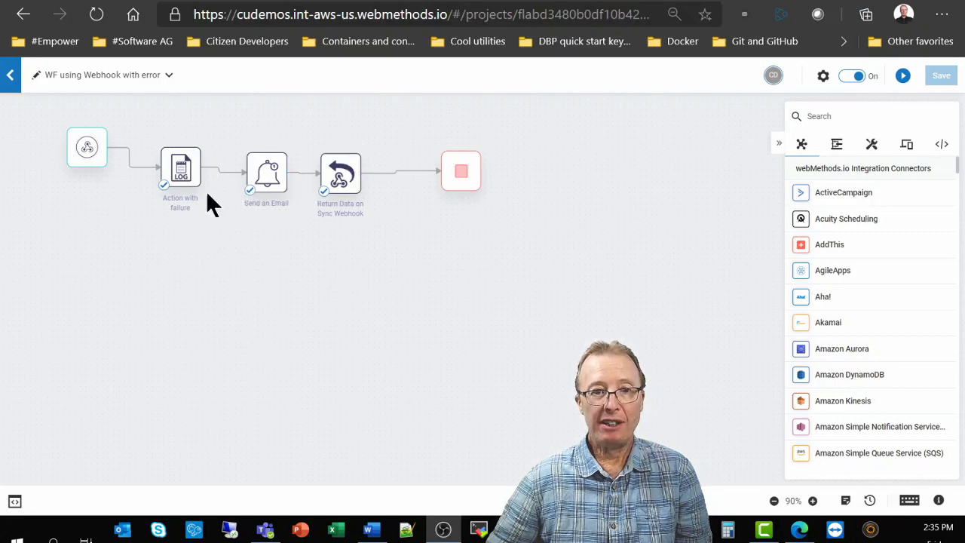
Step: Review the Webhook trigger's URL, authentication settings and sample payload in the WF using Webhook with error workflow
mouse_move(252, 177)
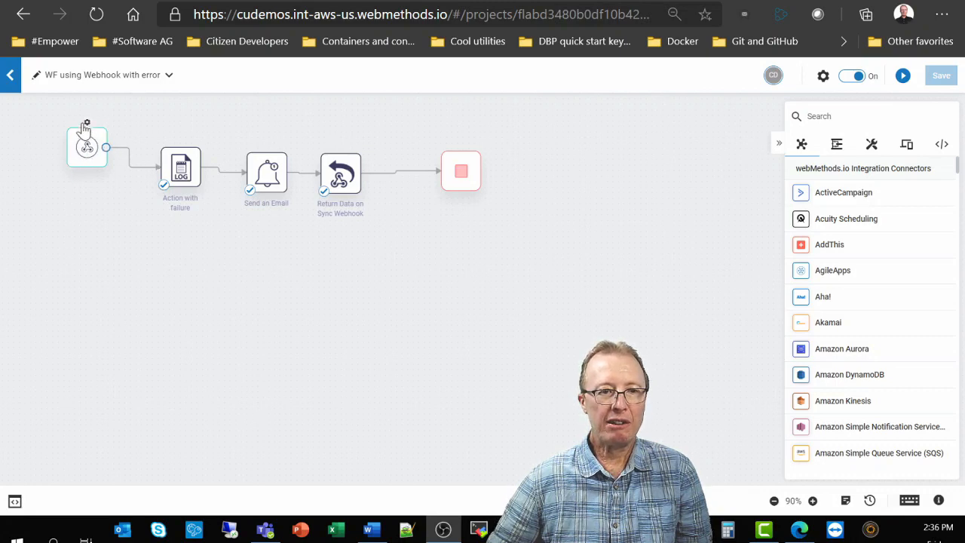
left_click(87, 125)
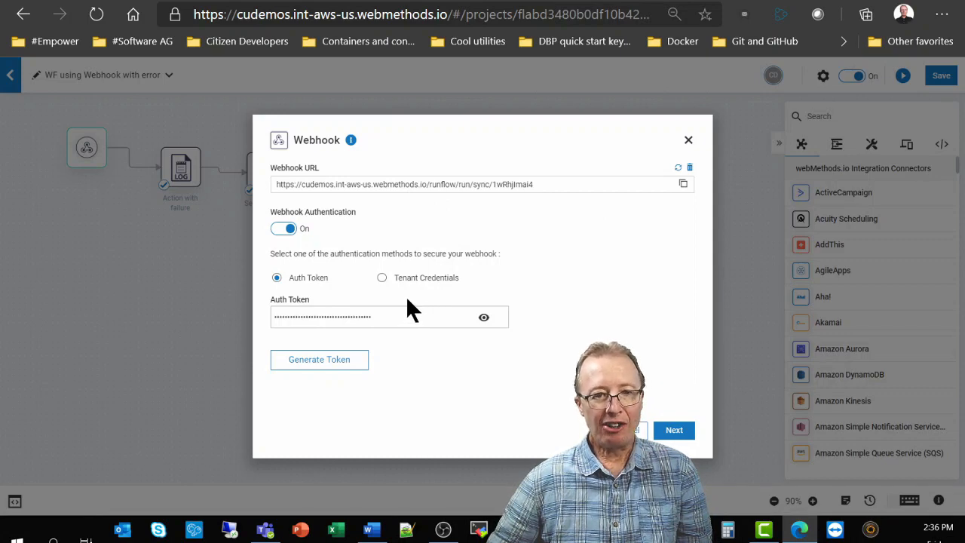
left_click(675, 429)
left_click(679, 430)
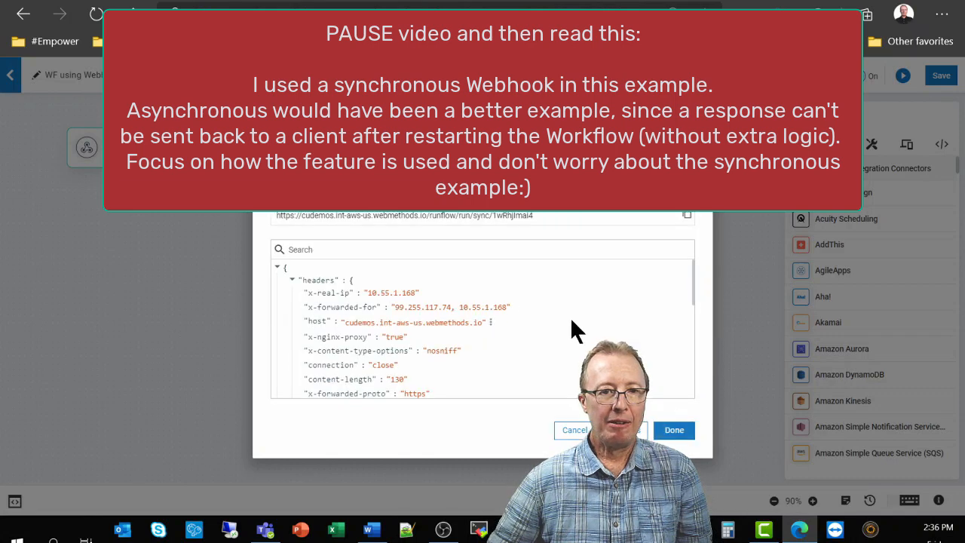
left_click(684, 427)
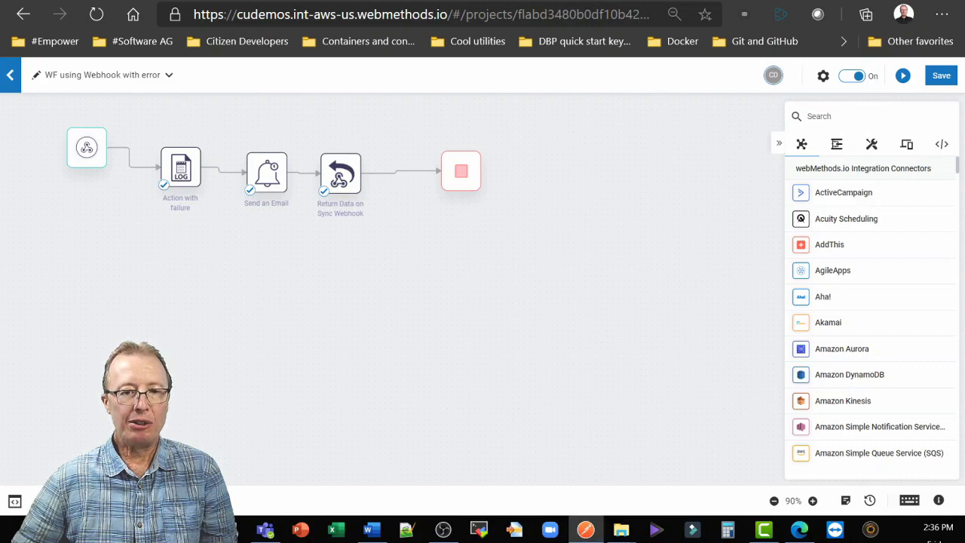
Step: Switch to Postman, send the Demo: Webhook POST request with the workflow canvas in view, and watch the workflow run
left_click(585, 529)
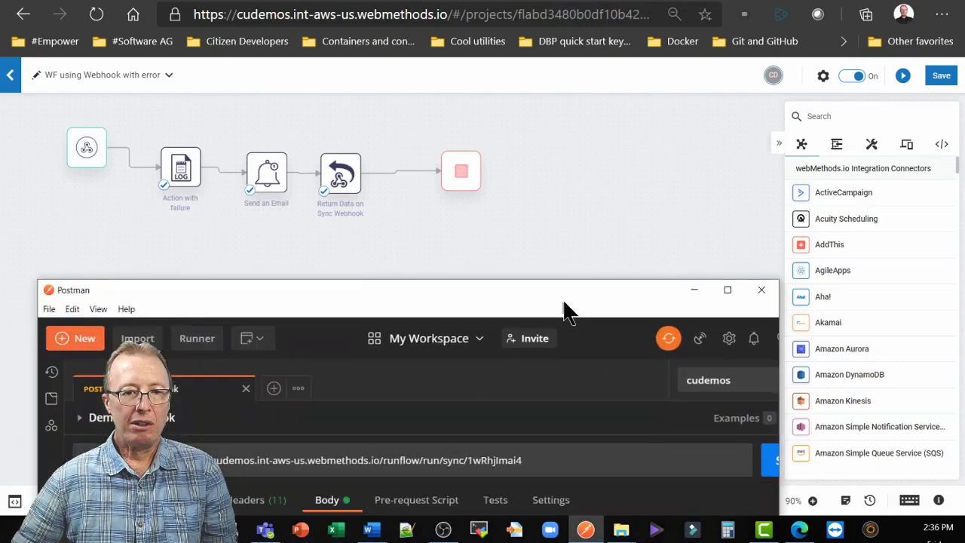
left_click_drag(510, 285, 525, 253)
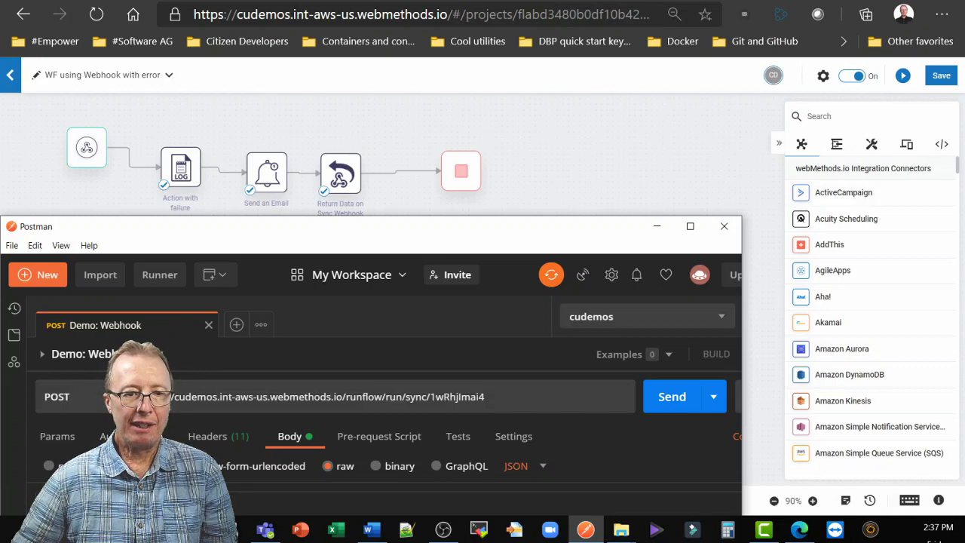
key("alt+Tab")
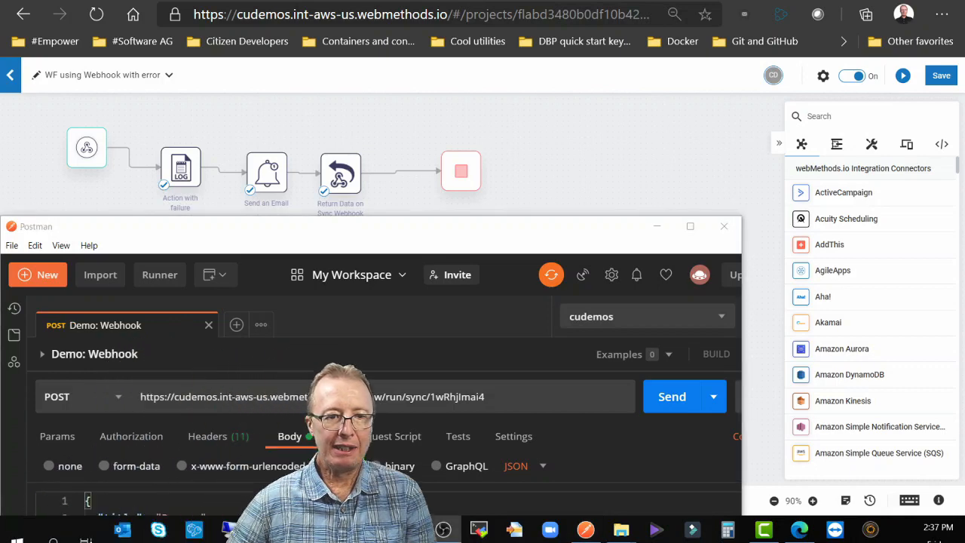
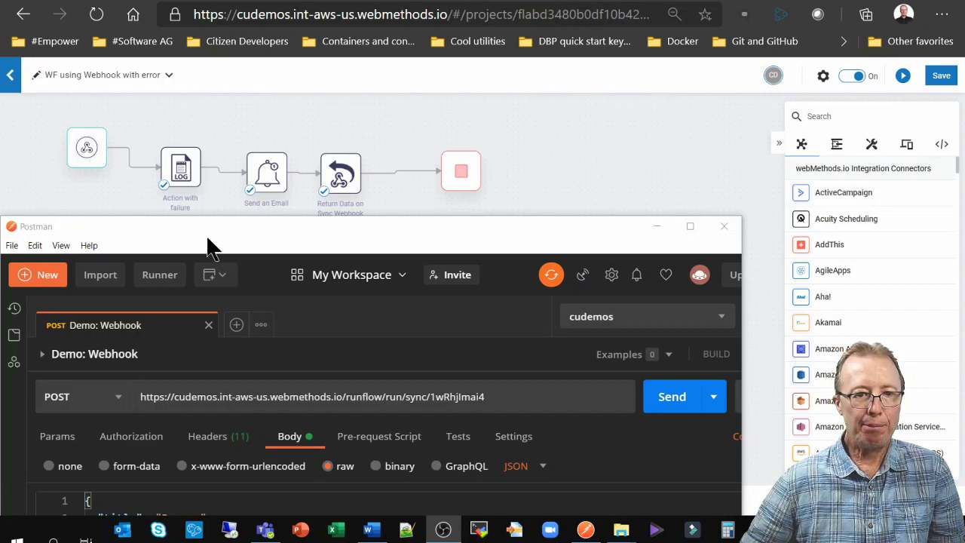
left_click_drag(208, 239, 211, 273)
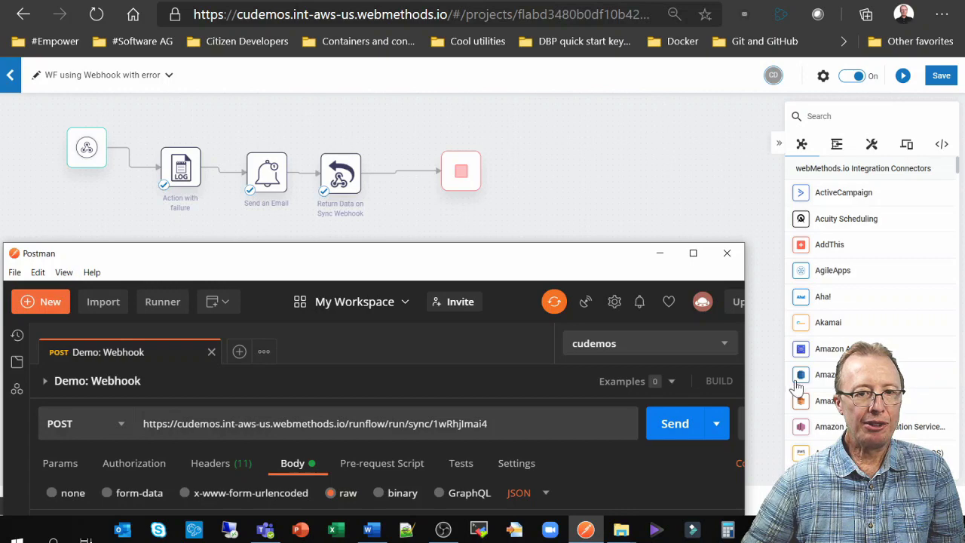
left_click(676, 424)
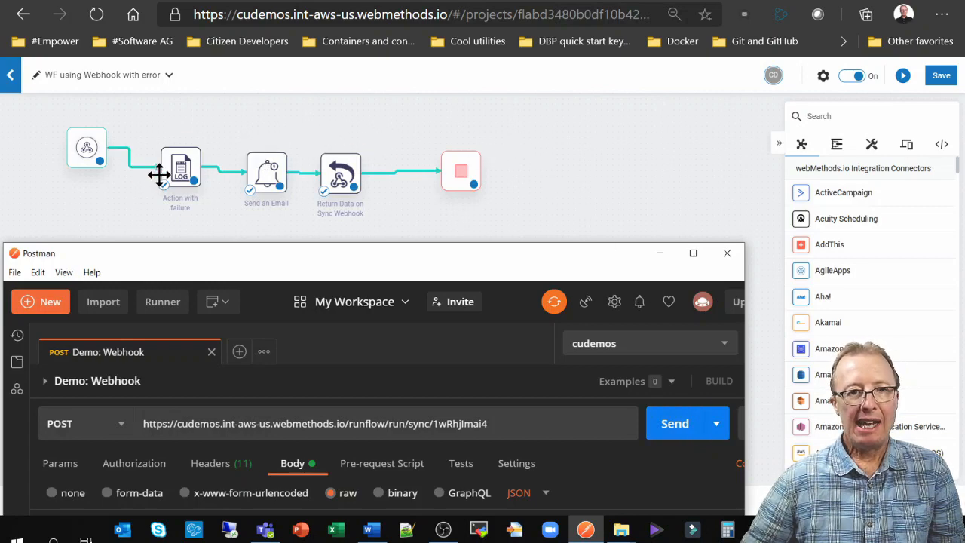
mouse_move(189, 173)
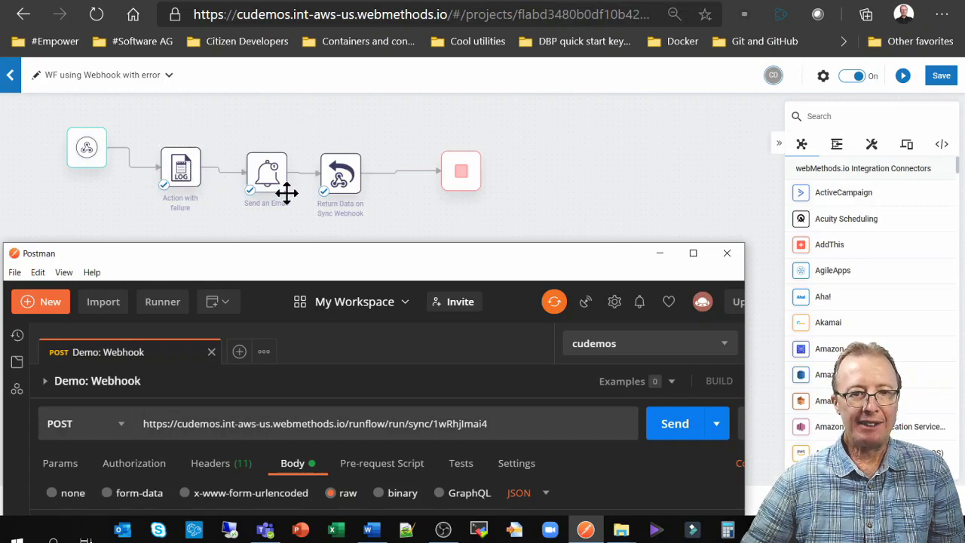
mouse_move(263, 178)
mouse_move(355, 178)
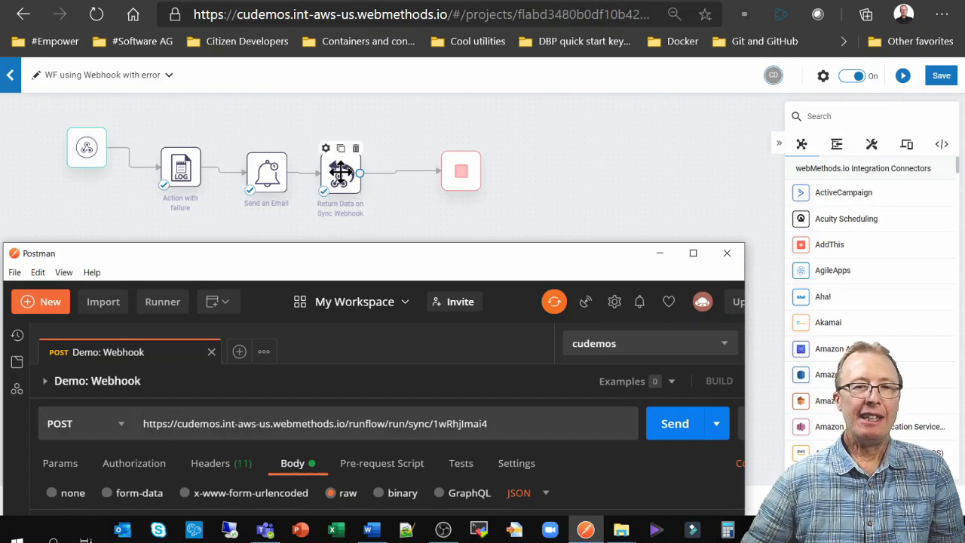
mouse_move(174, 155)
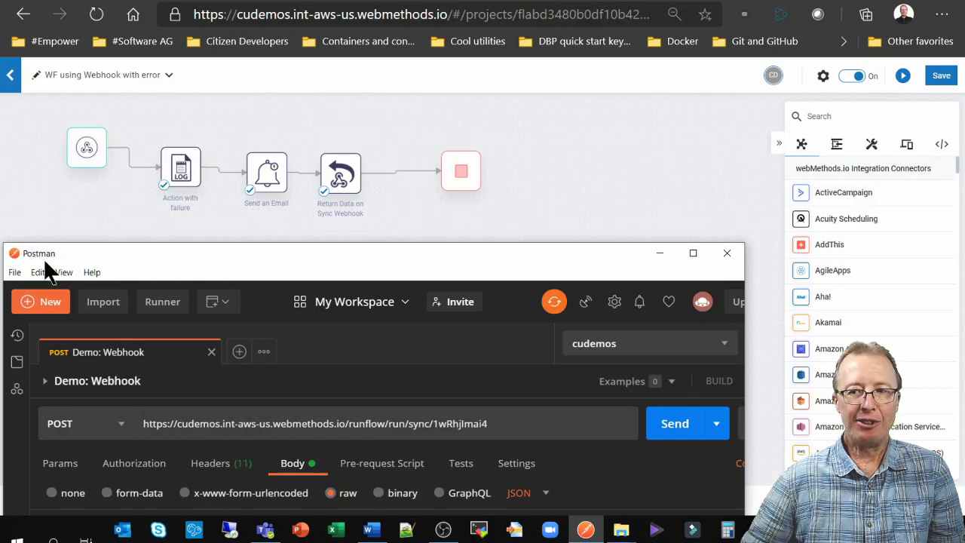
Step: Examine the JSON body of the Demo: Webhook request in Postman, and return to the workflow canvas
left_click_drag(157, 252, 153, 64)
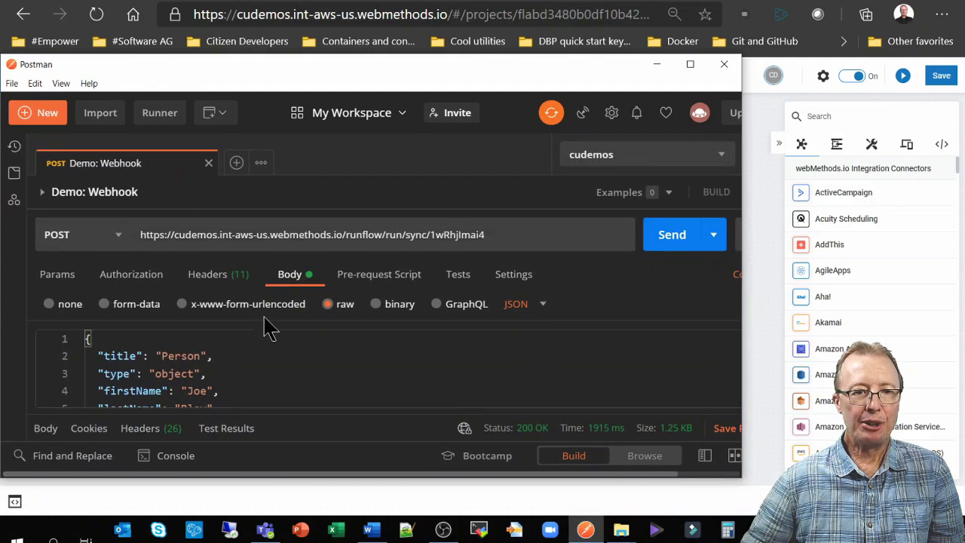
scroll(267, 331, "down", 2)
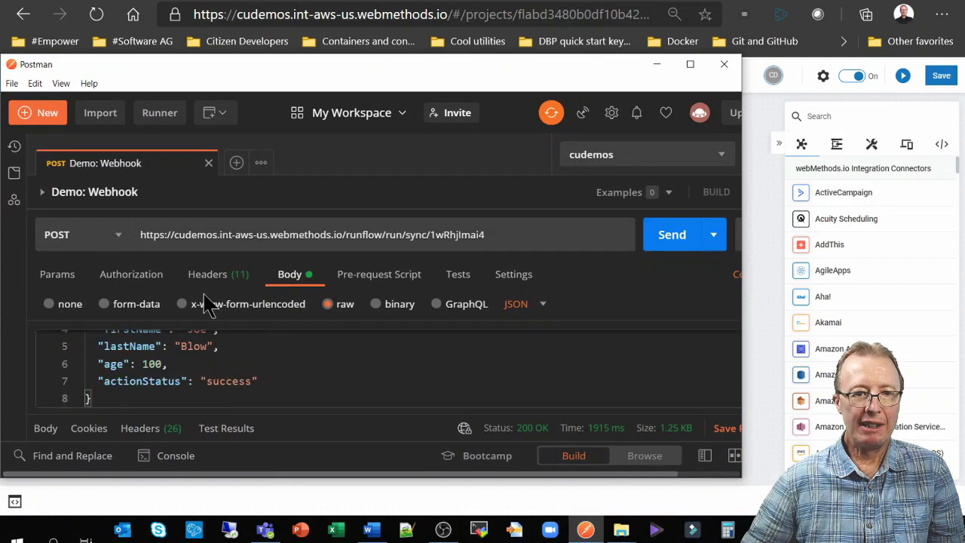
left_click_drag(388, 66, 0, 256)
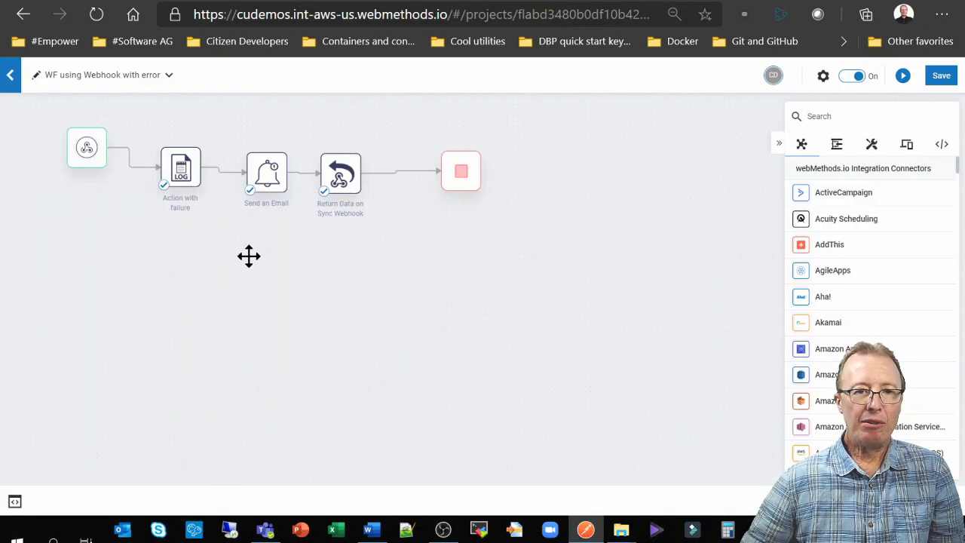
Step: Show the execution history of the WF using Webhook with error workflow below its canvas
left_click_drag(248, 266, 253, 287)
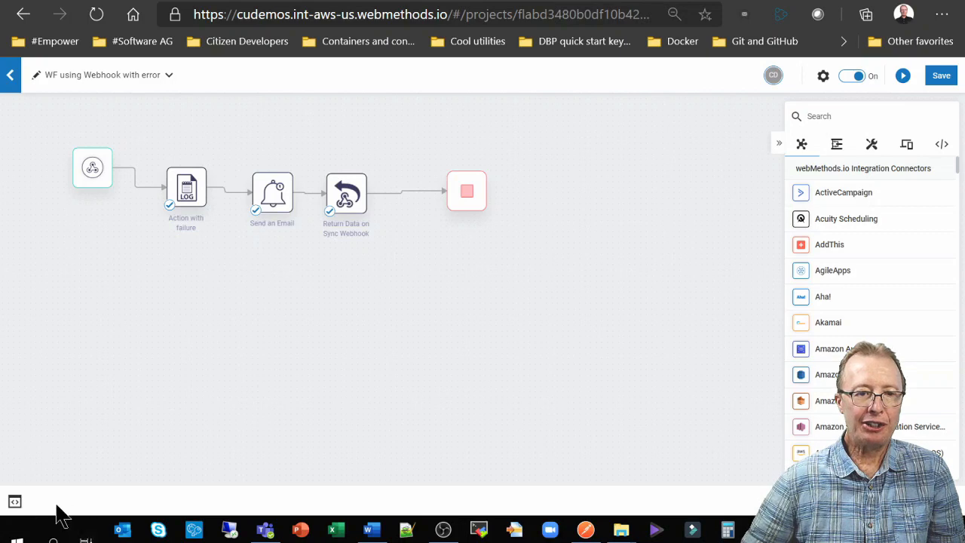
left_click(14, 502)
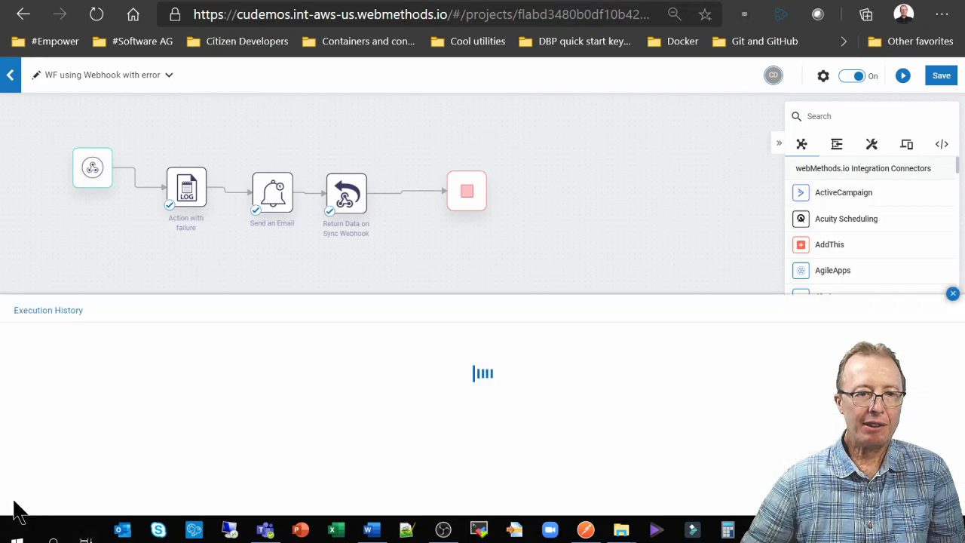
left_click(69, 310)
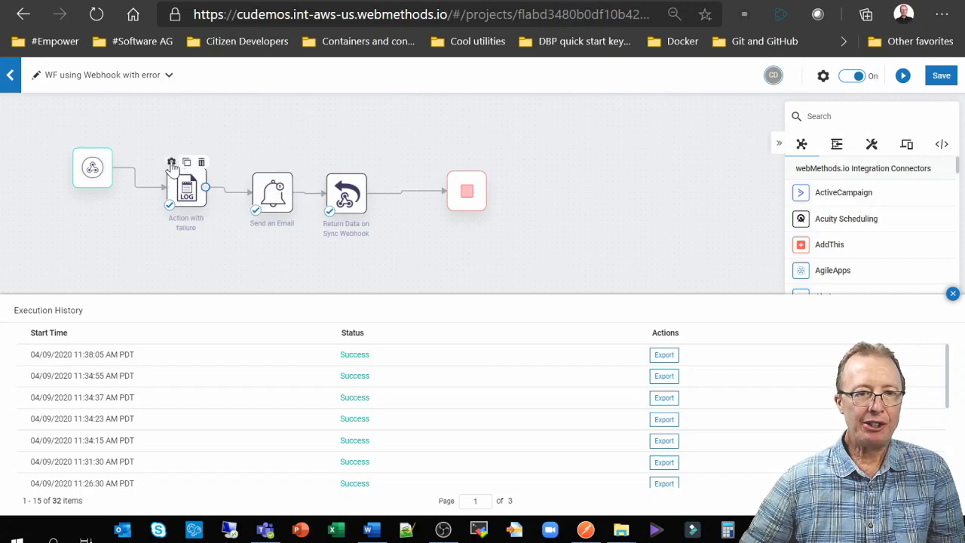
Step: Set the End Index of the CauseFailure substring transform to ff in the Action with failure logger
left_click(171, 164)
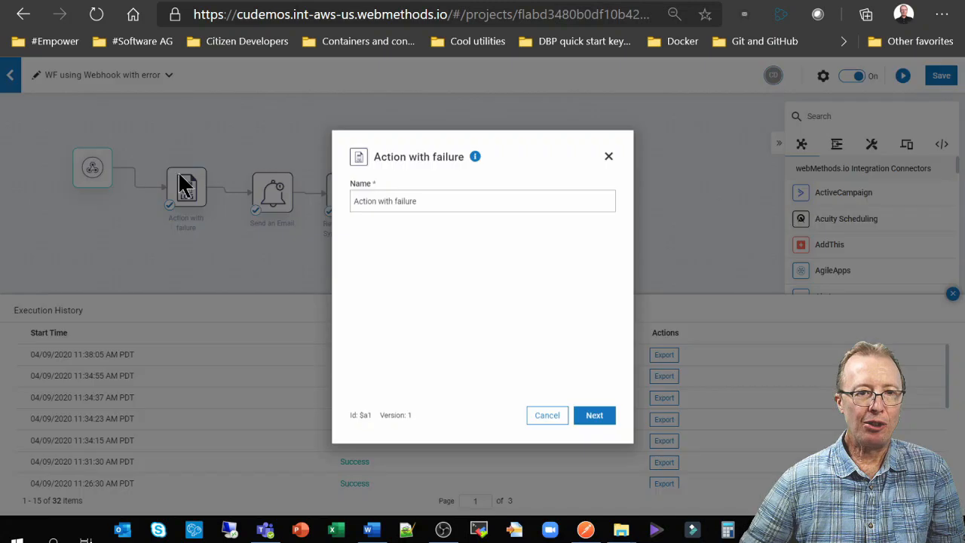
left_click(597, 418)
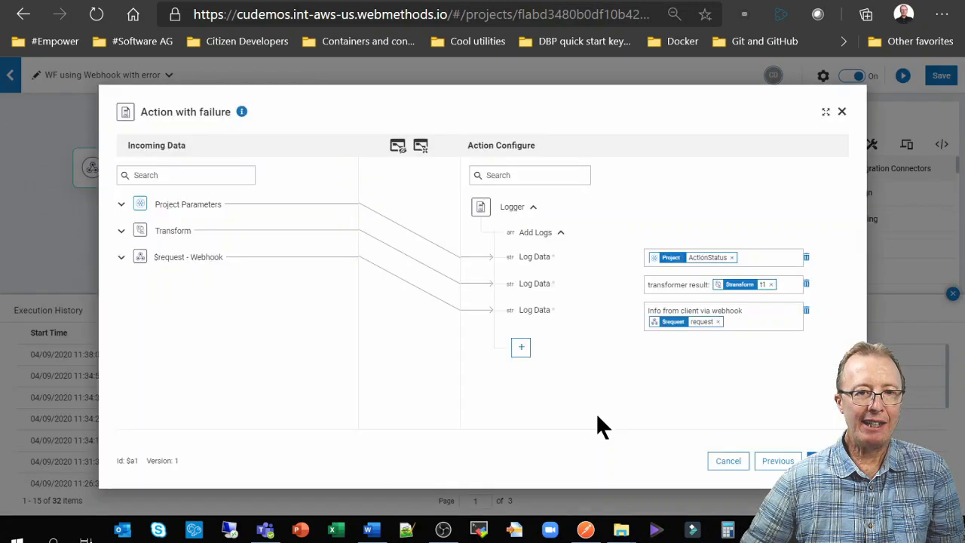
left_click(120, 232)
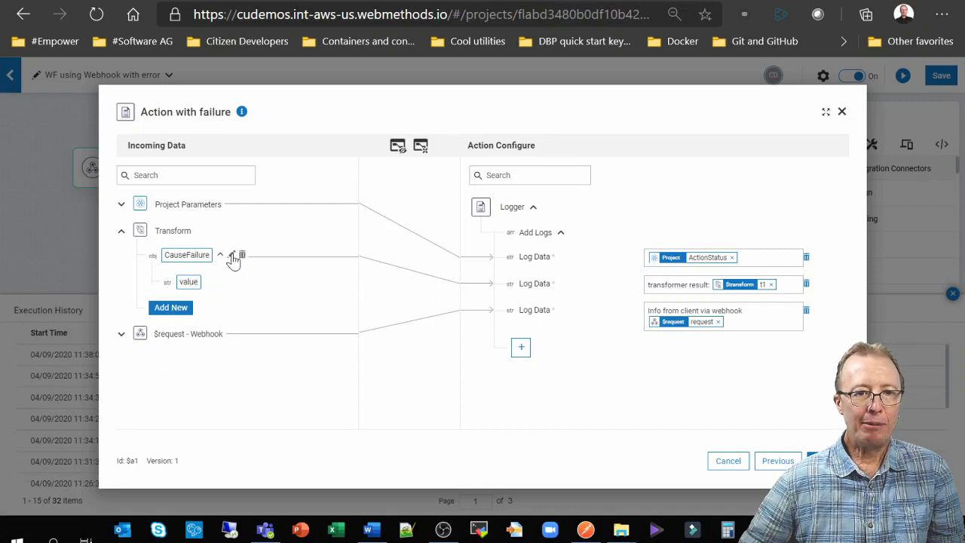
left_click(233, 256)
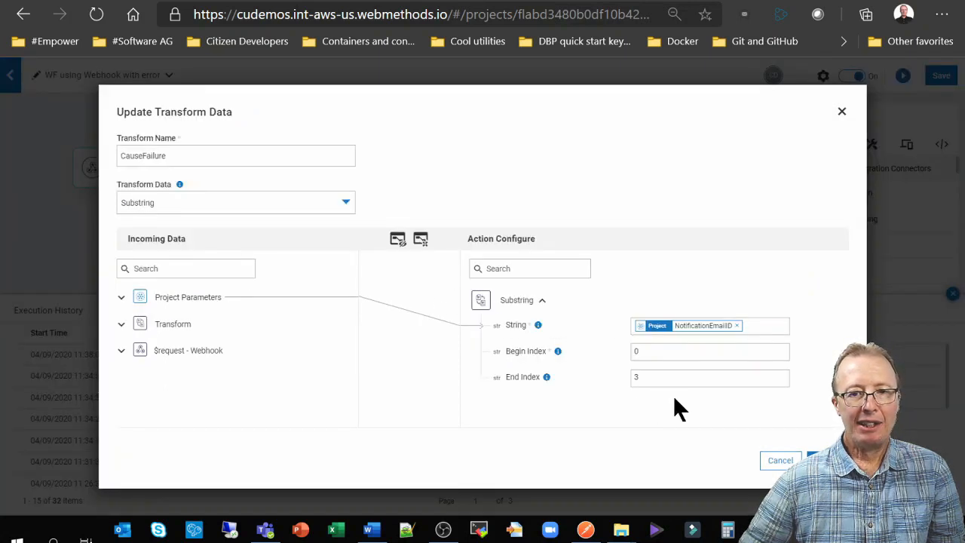
left_click_drag(660, 382, 637, 377)
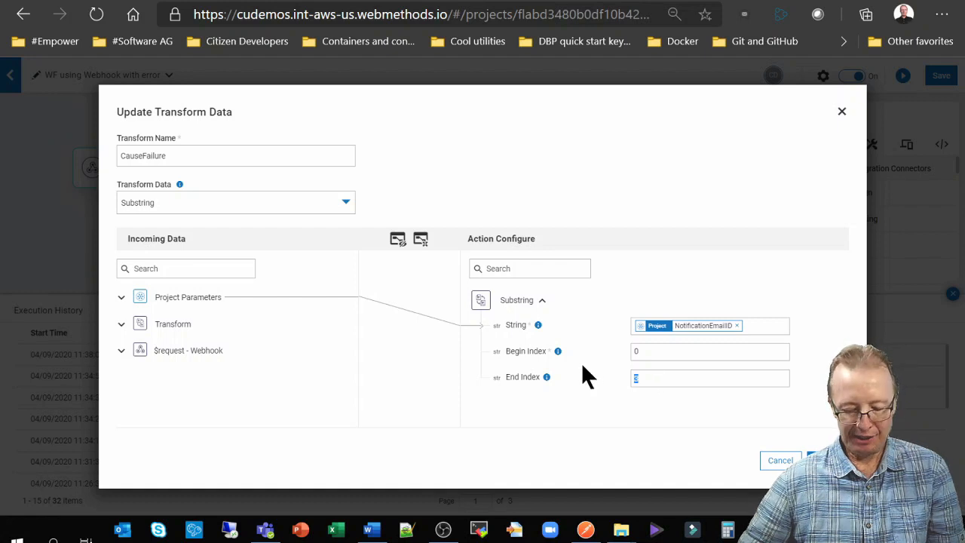
type("ff")
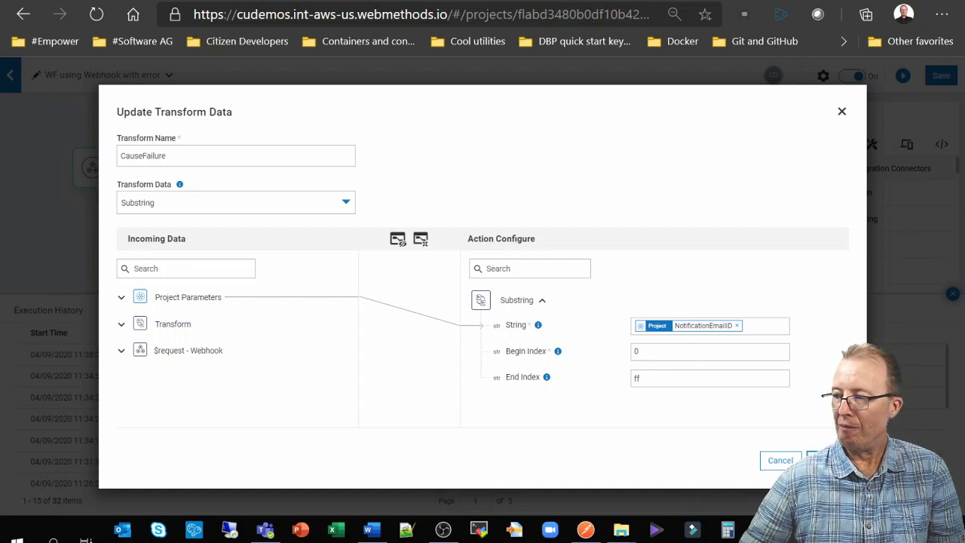
left_click(820, 459)
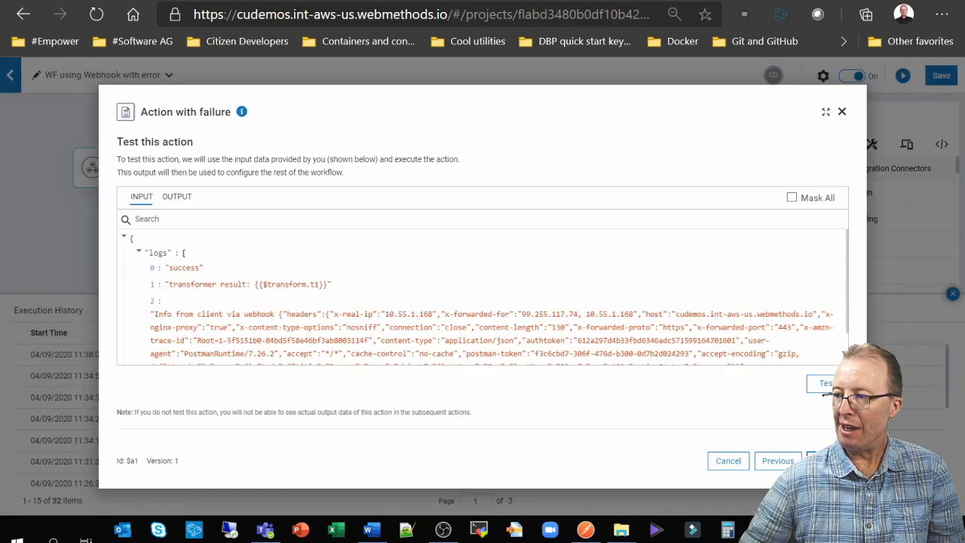
Step: Test the Action with failure logger, finish its configuration, and save the workflow
left_click(822, 461)
left_click(820, 381)
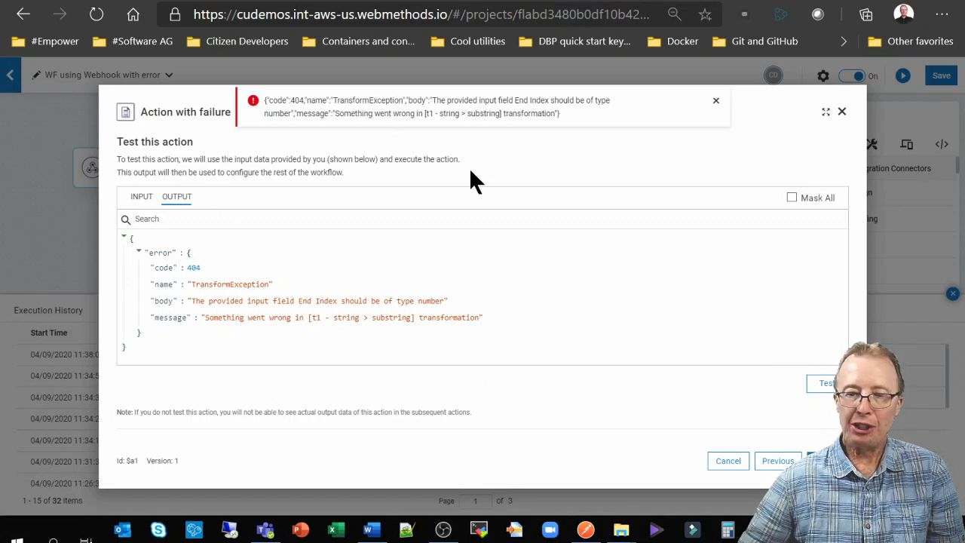
left_click(828, 460)
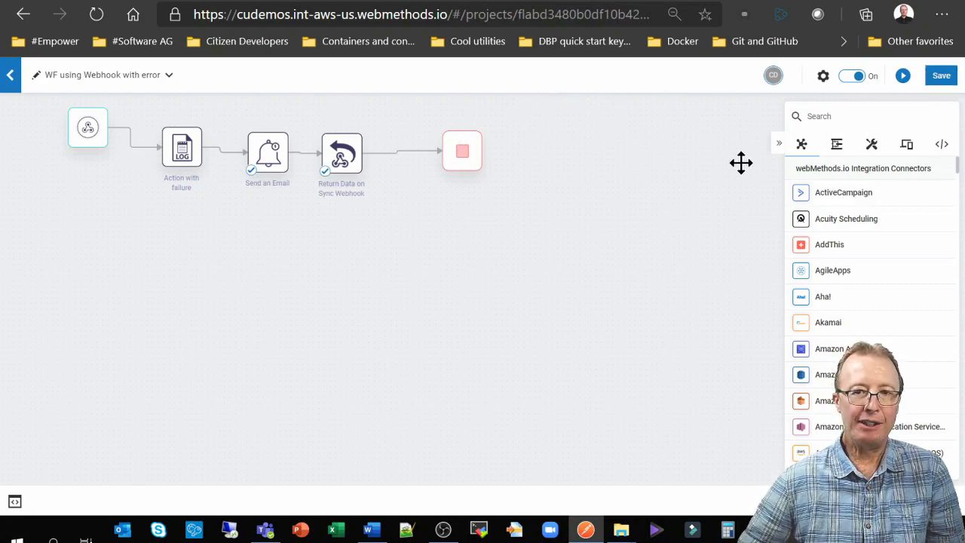
left_click(942, 76)
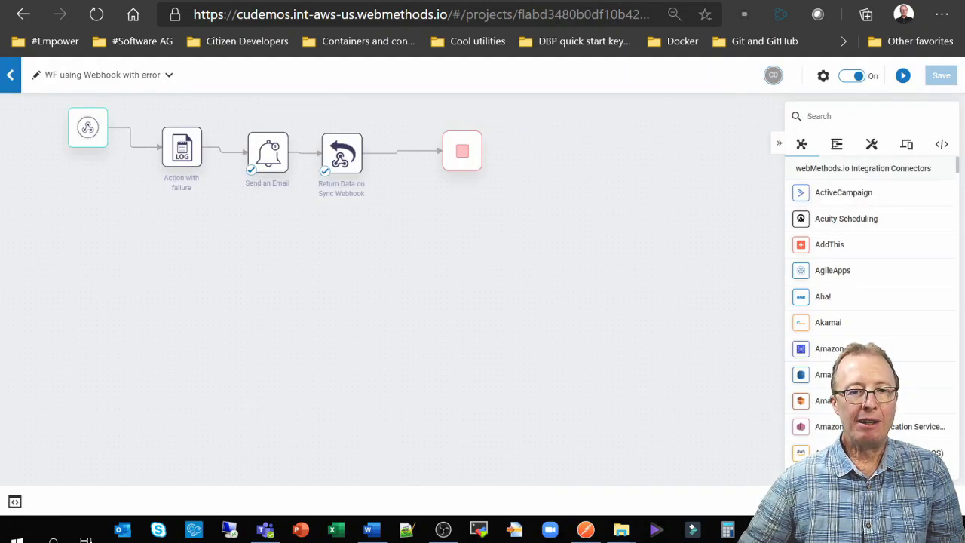
Step: Send the Demo: Webhook POST request from Postman over the workflow canvas, and move Postman out of view
left_click_drag(0, 151, 403, 206)
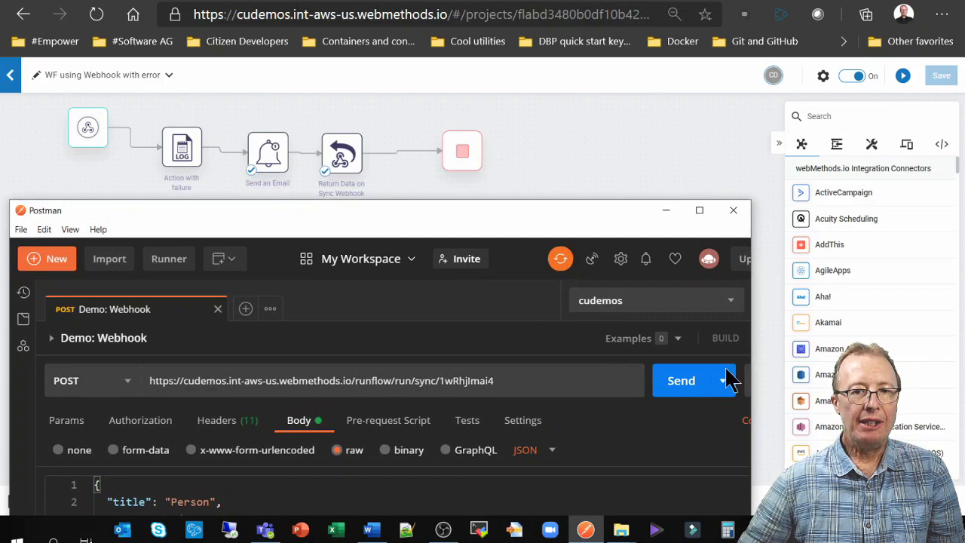
left_click(682, 383)
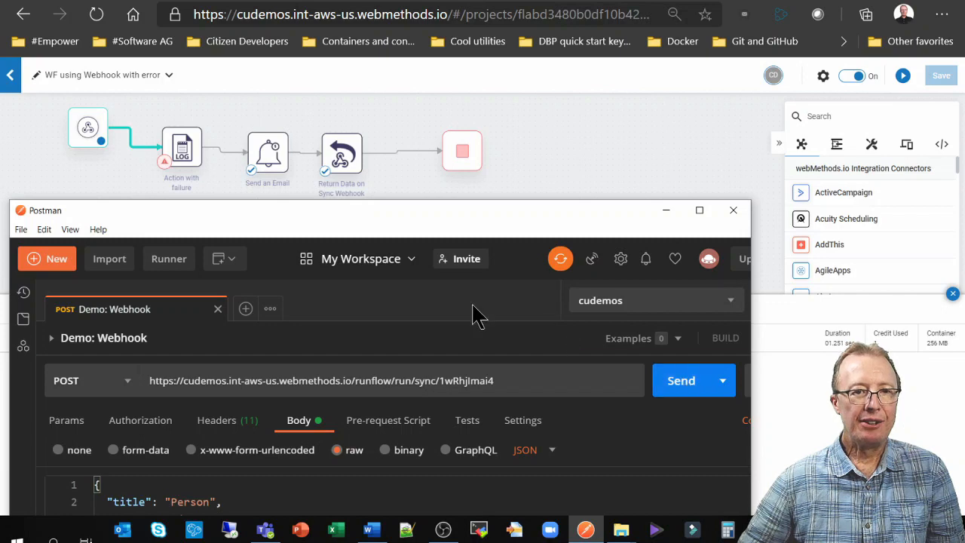
left_click_drag(542, 214, 527, 537)
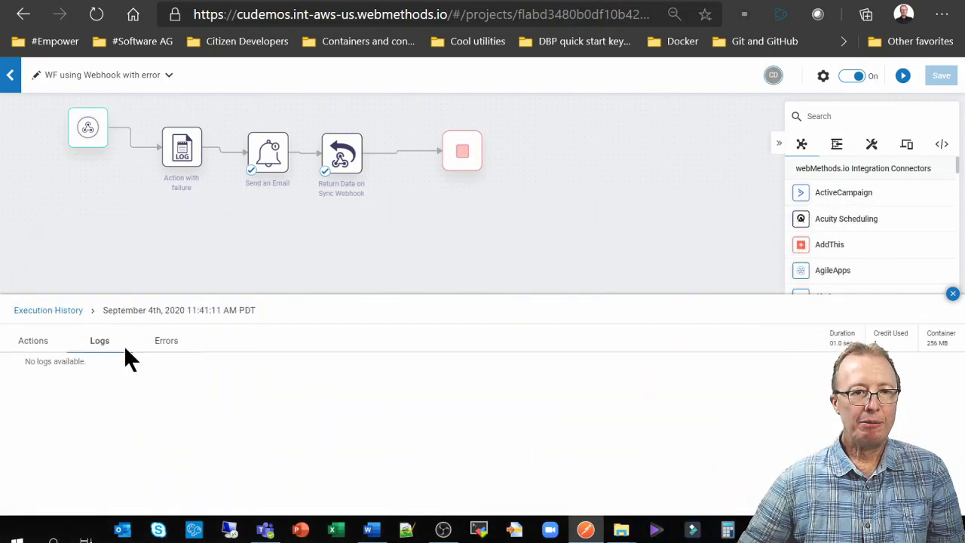
Step: Restart the latest failed run from the execution history directly, after viewing its editable webhook payload without changing it
left_click(72, 316)
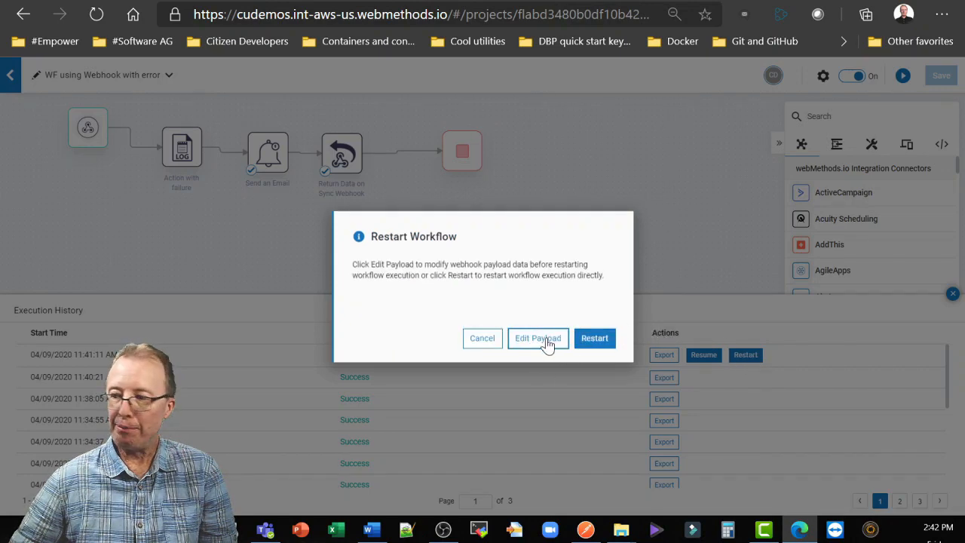
left_click(592, 341)
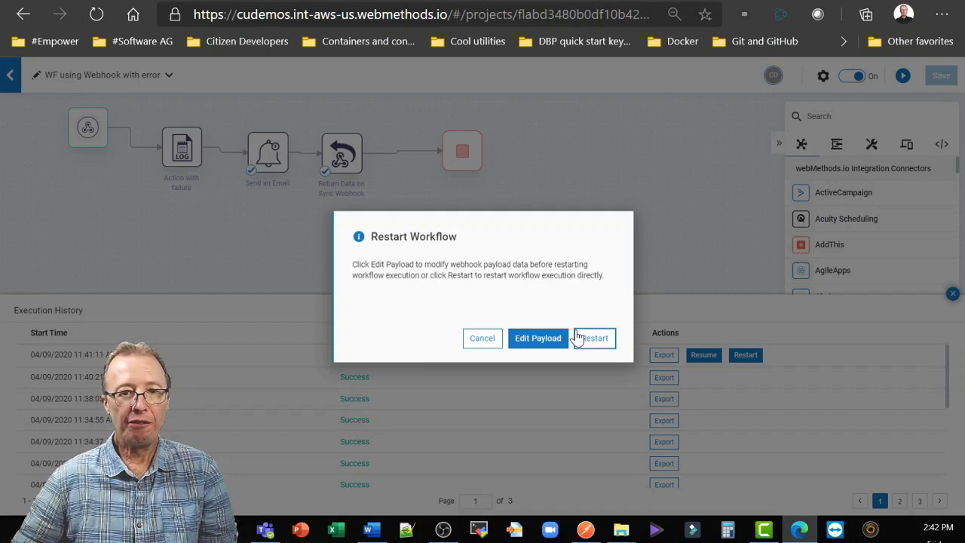
left_click(537, 338)
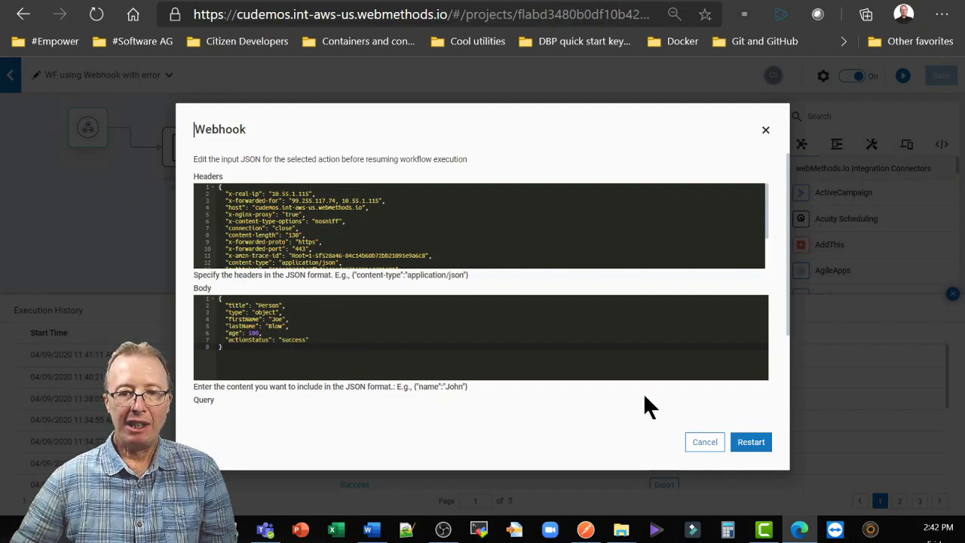
left_click(711, 441)
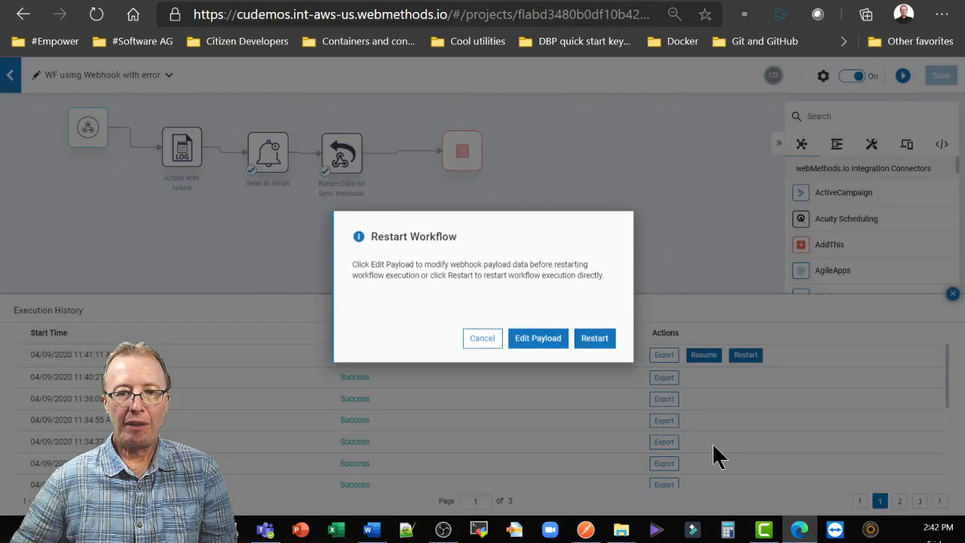
left_click(598, 342)
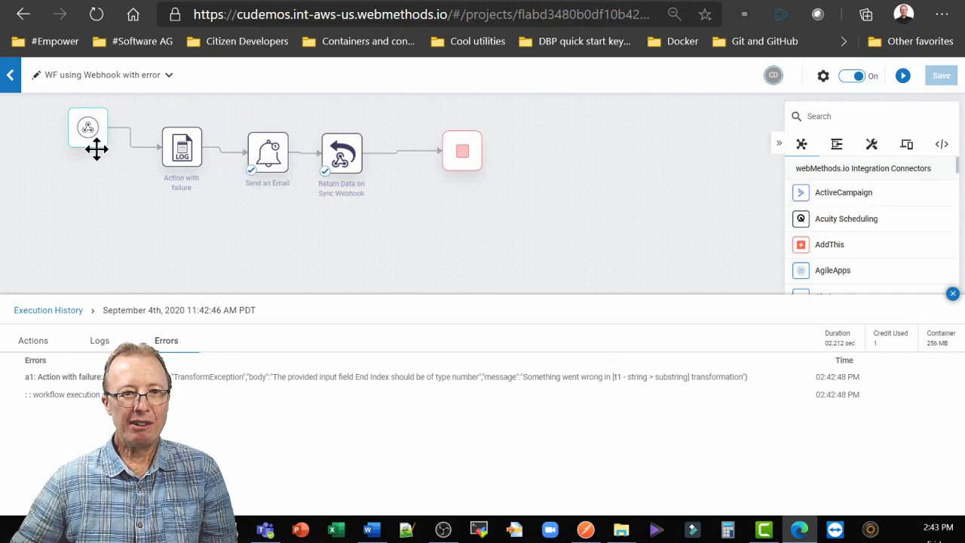
Step: Shift the Webhook trigger slightly on the canvas, and save and exit the workflow
left_click_drag(85, 138, 81, 156)
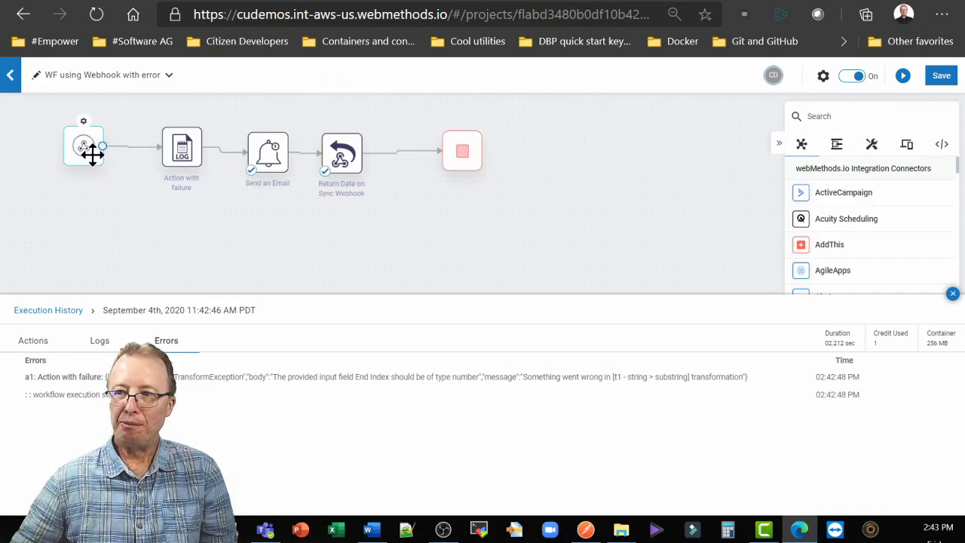
left_click(10, 77)
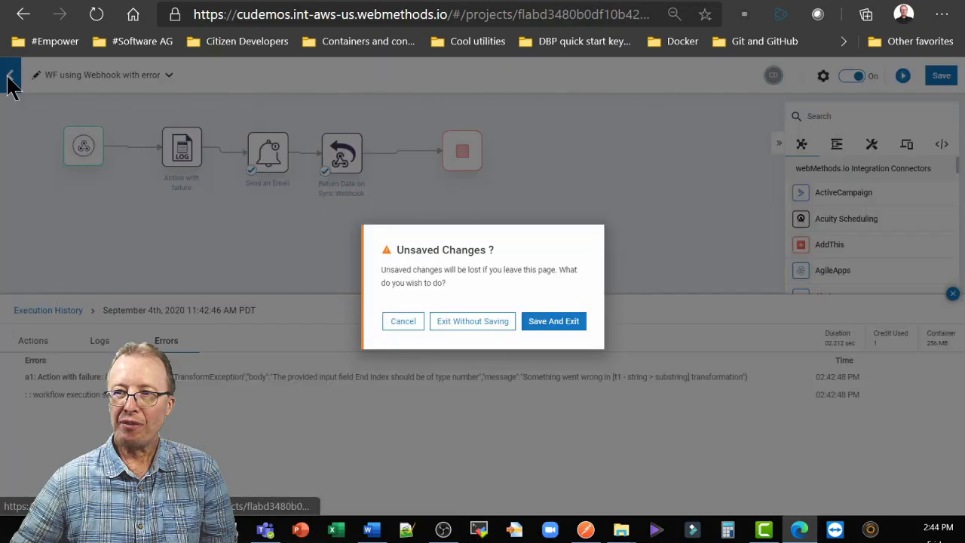
left_click(549, 324)
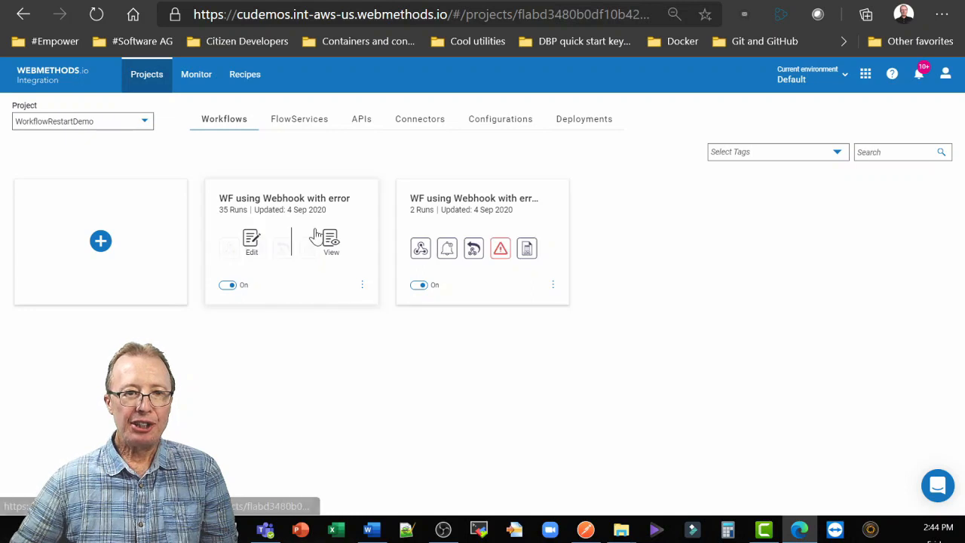
Step: Open the details of the failed 11:48:22 AM run of WF using Webhook with error from Monitor's workflow execution logs
left_click(201, 84)
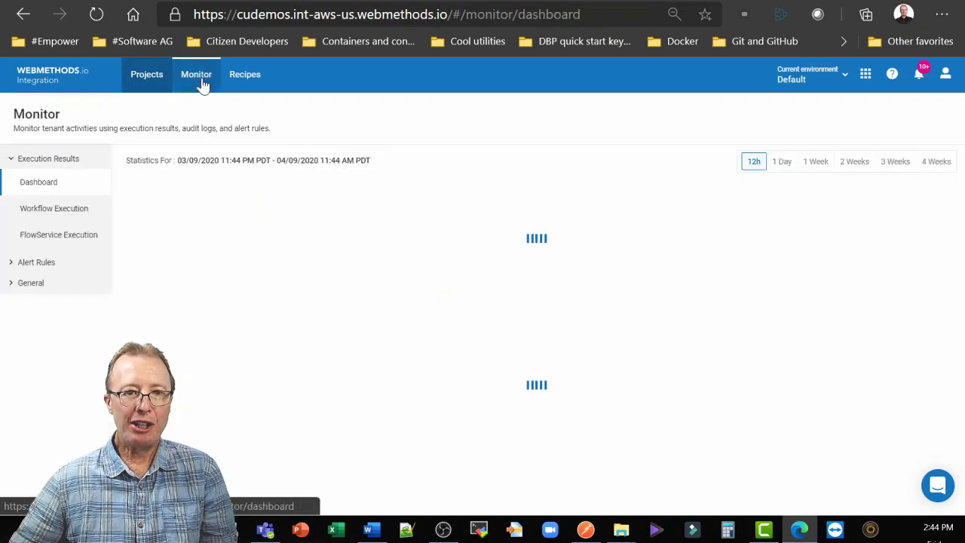
left_click(67, 219)
scroll(465, 267, "down", 5)
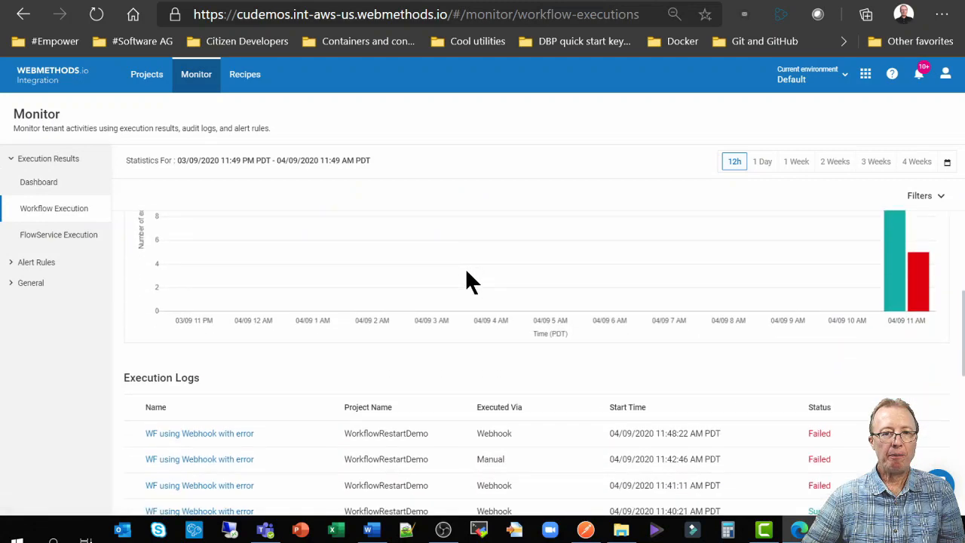
scroll(461, 266, "down", 1)
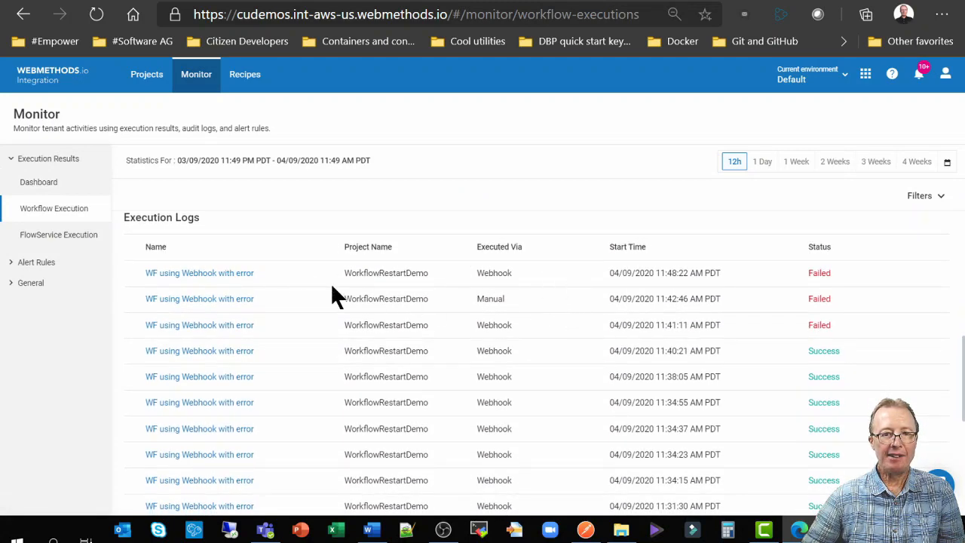
left_click(228, 275)
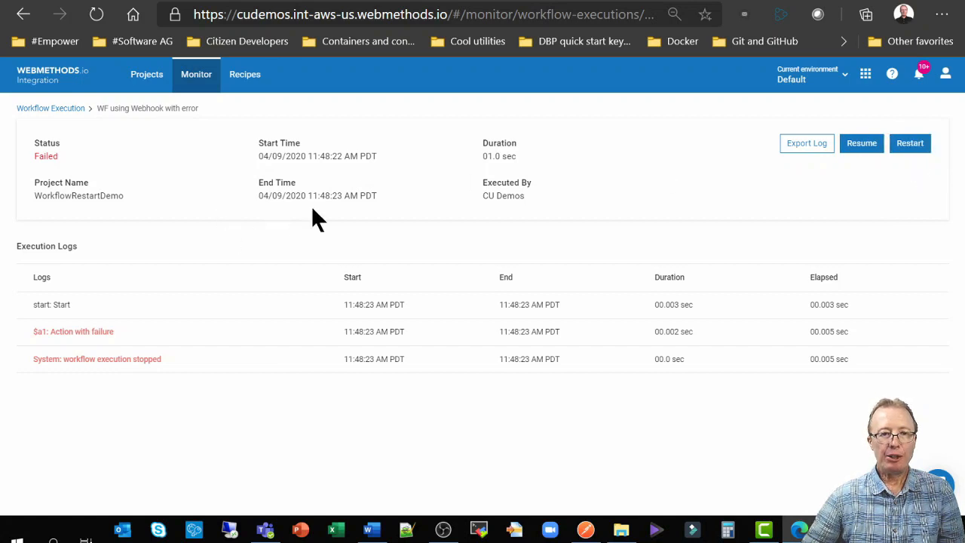
Step: Restart the failed run directly without editing its payload, and refresh the workflow execution logs to check the new run
left_click(910, 145)
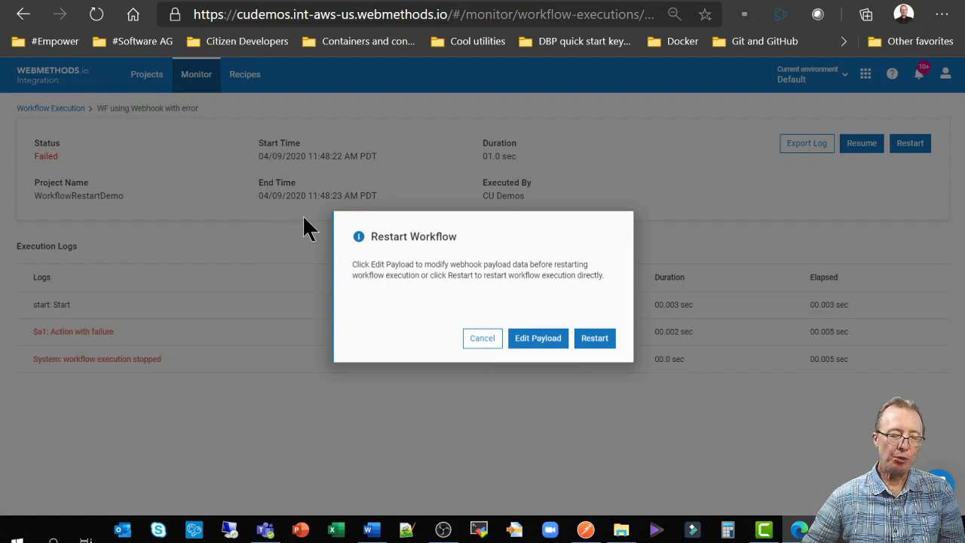
left_click(594, 338)
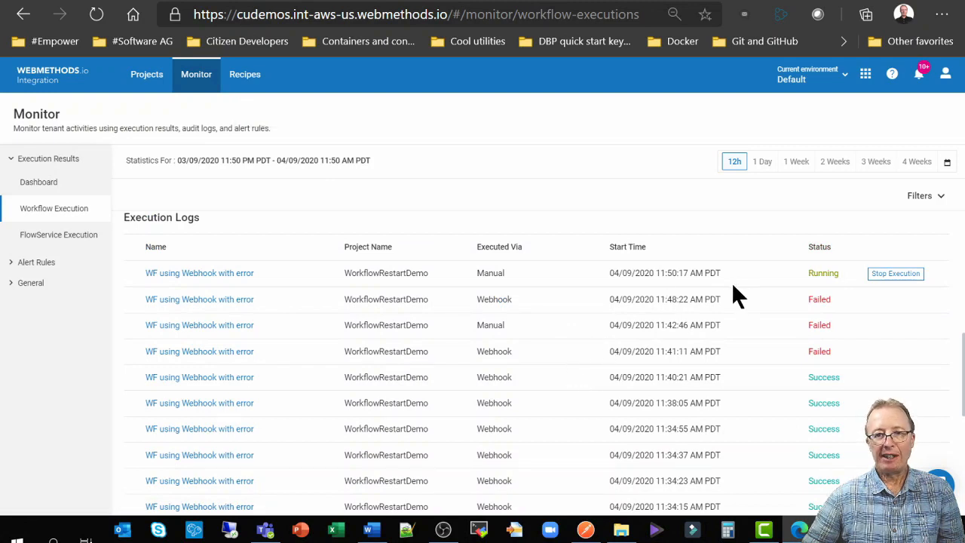
left_click(101, 20)
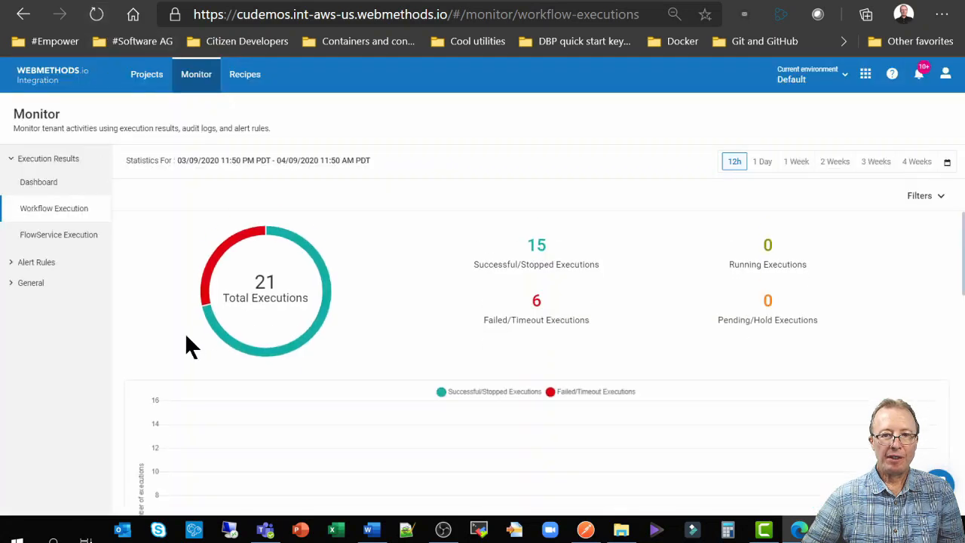
scroll(255, 405, "down", 1)
scroll(255, 405, "down", 5)
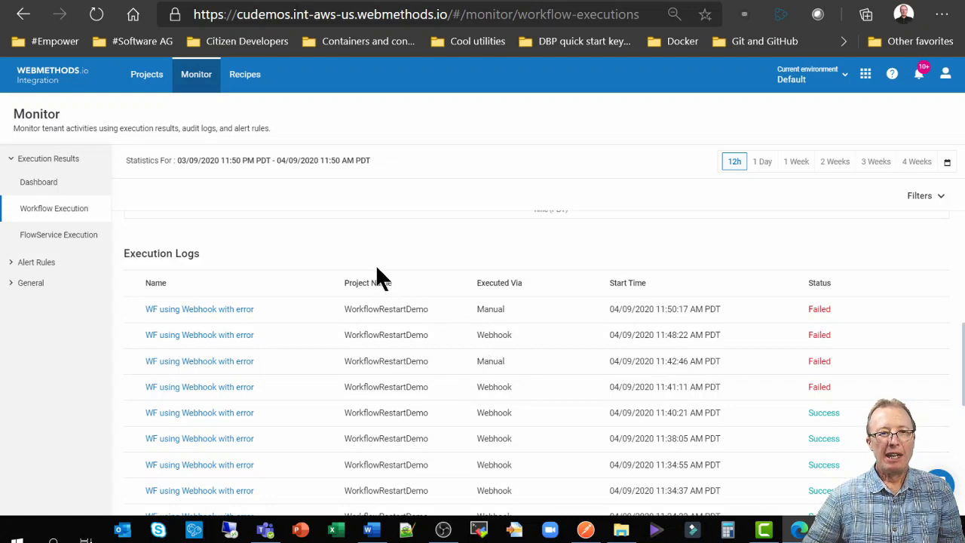
Step: Open the webhook workflow with the global error handler for editing in the WorkflowRestartDemo project
left_click(148, 83)
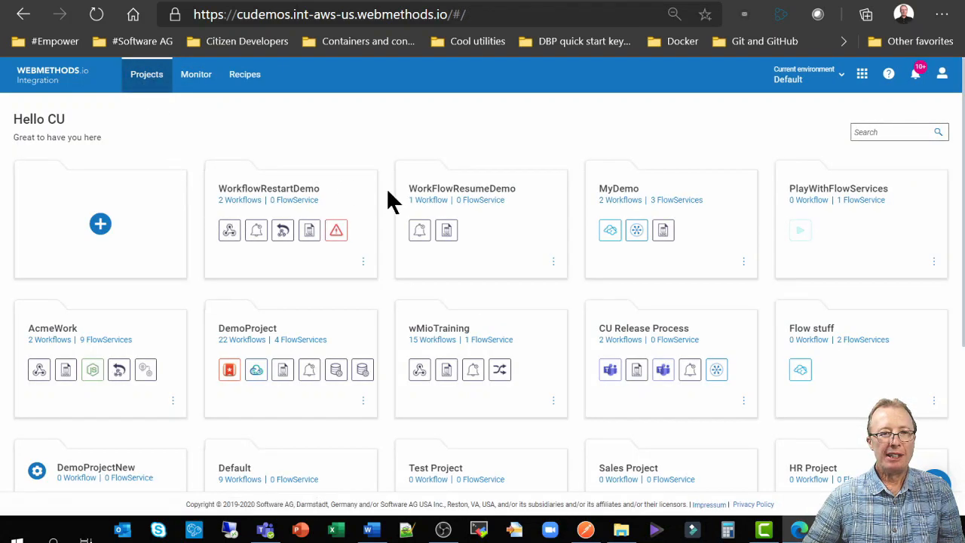
left_click(277, 195)
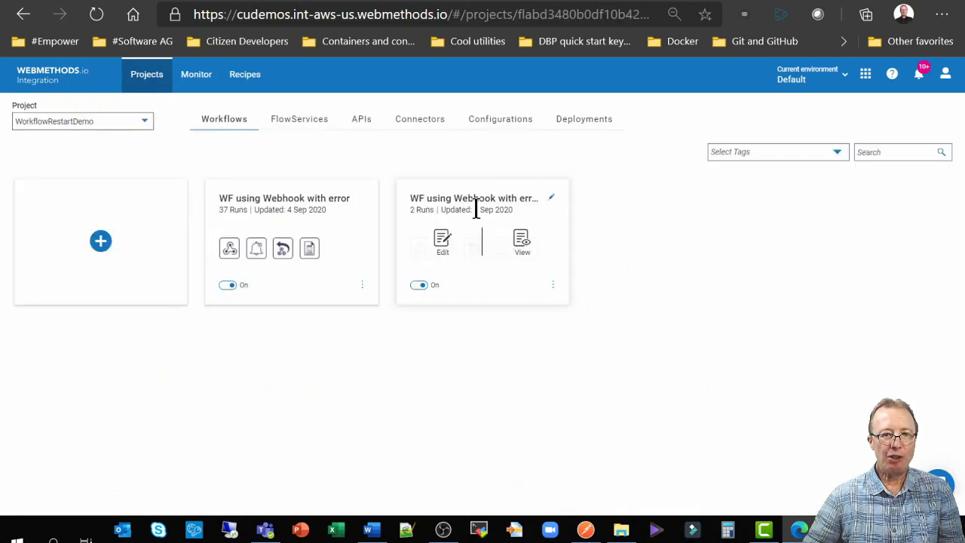
left_click(444, 243)
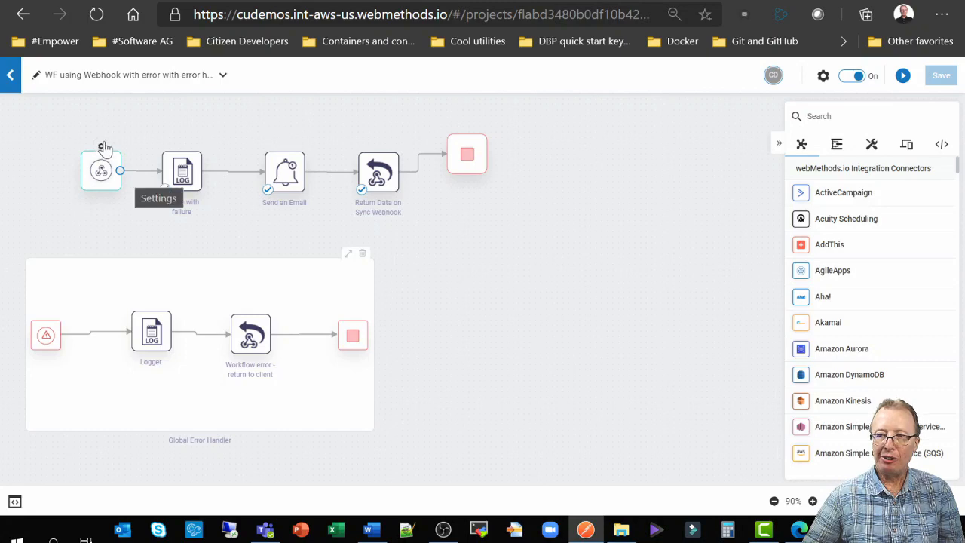
Step: Open the Webhook trigger's settings, copy its webhook URL for the Postman request, and reveal and copy its auth token
left_click(105, 146)
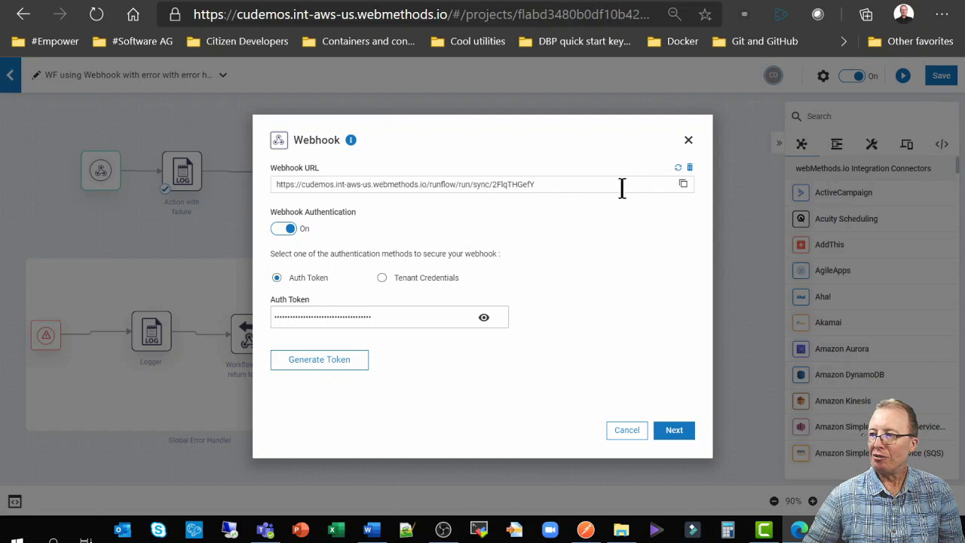
left_click(683, 187)
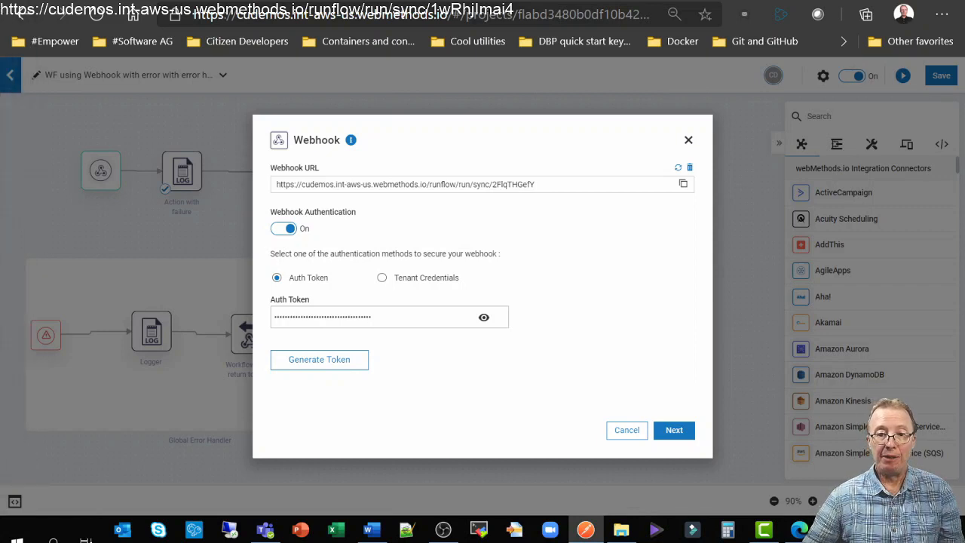
left_click(484, 320)
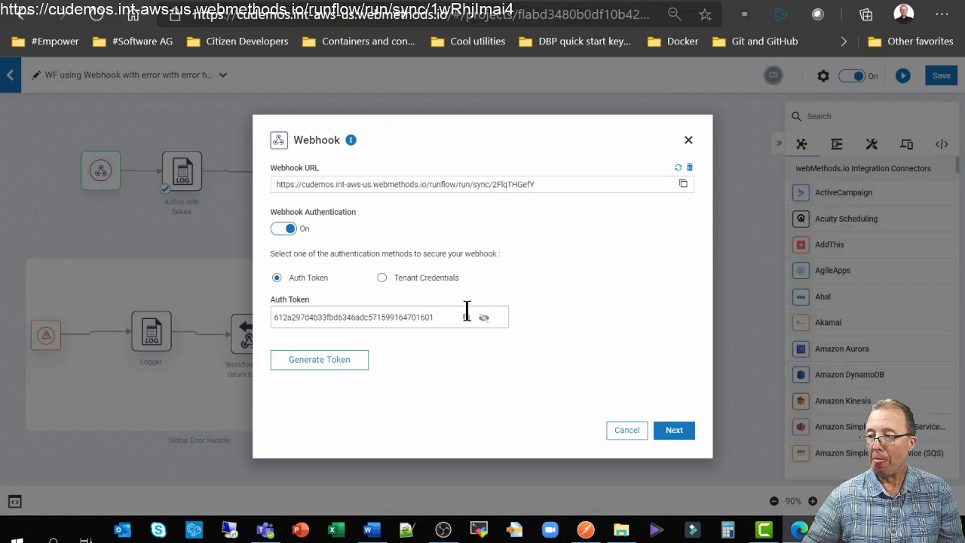
left_click(466, 318)
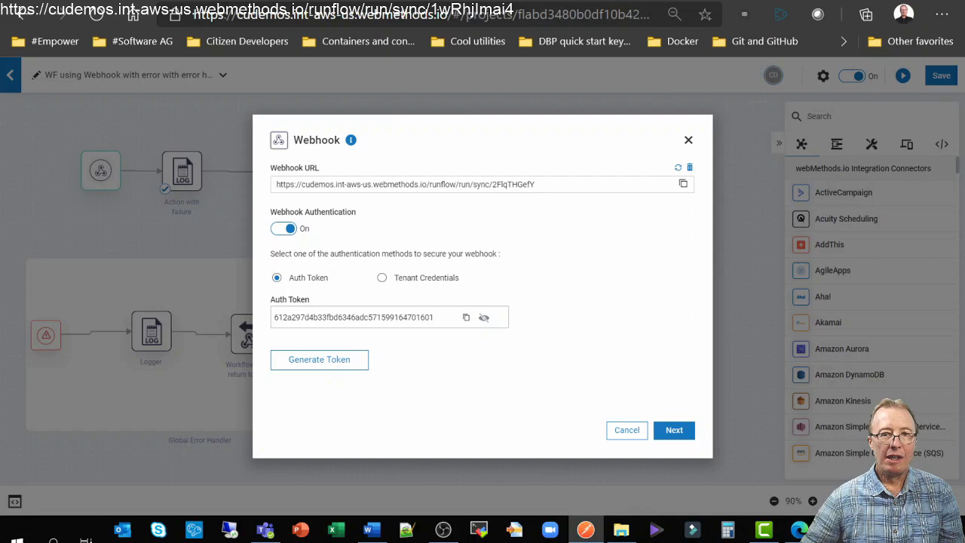
Step: In Postman, replace the authtoken header value of the Demo: Webhook request with the copied auth token, and move Postman aside
left_click_drag(0, 60, 429, 1)
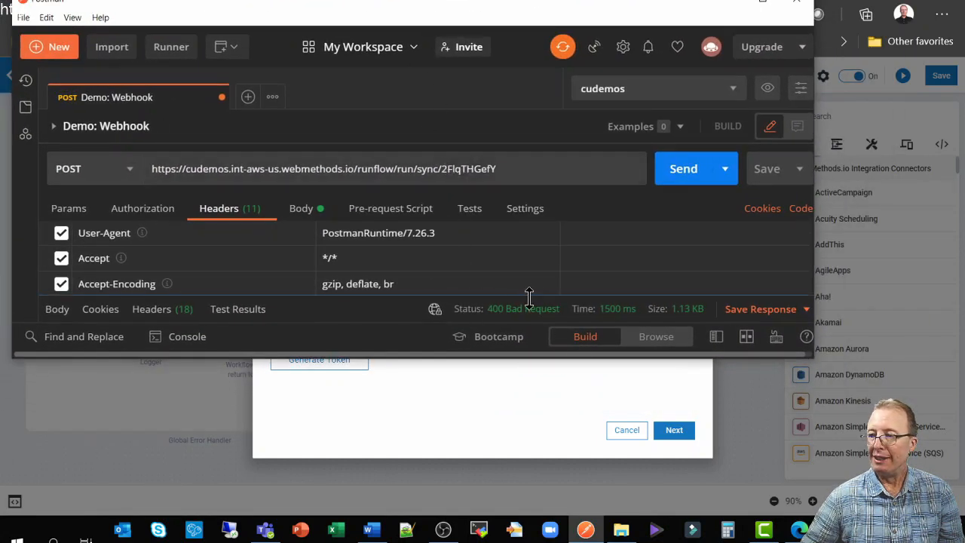
scroll(415, 279, "down", 2)
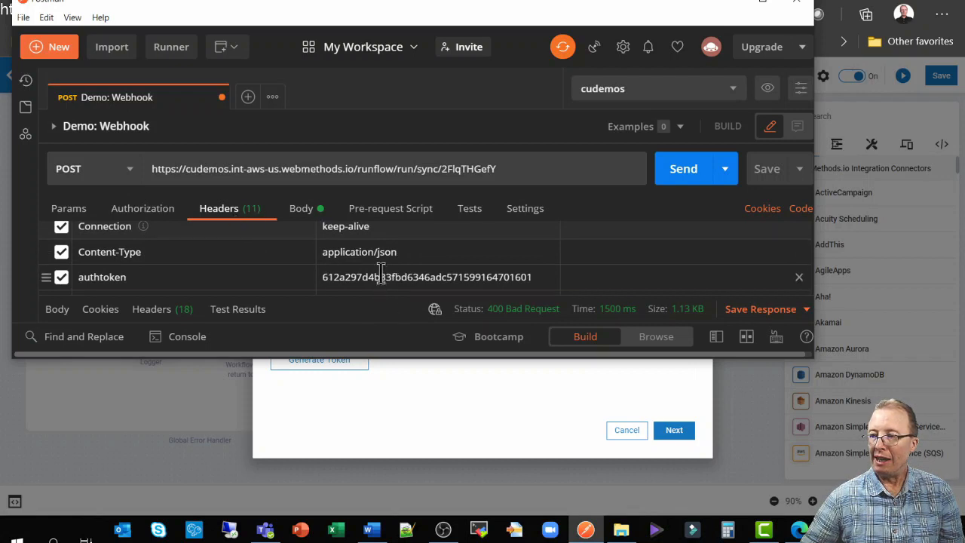
left_click(541, 277)
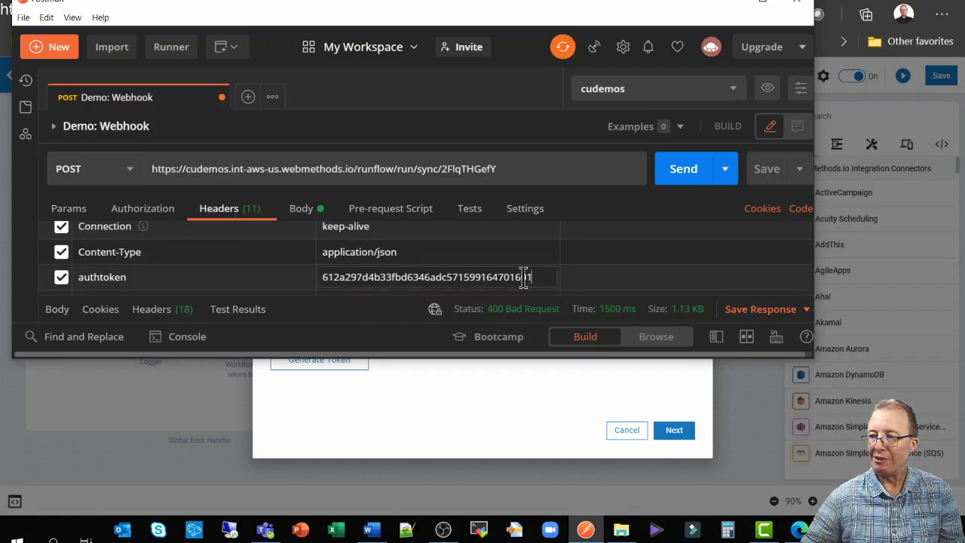
key("ctrl+a")
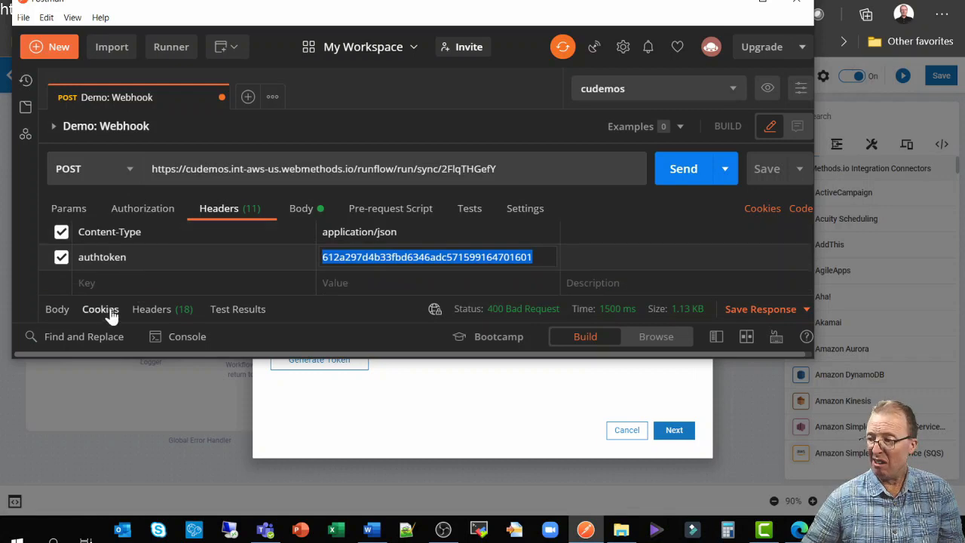
key("ctrl+v")
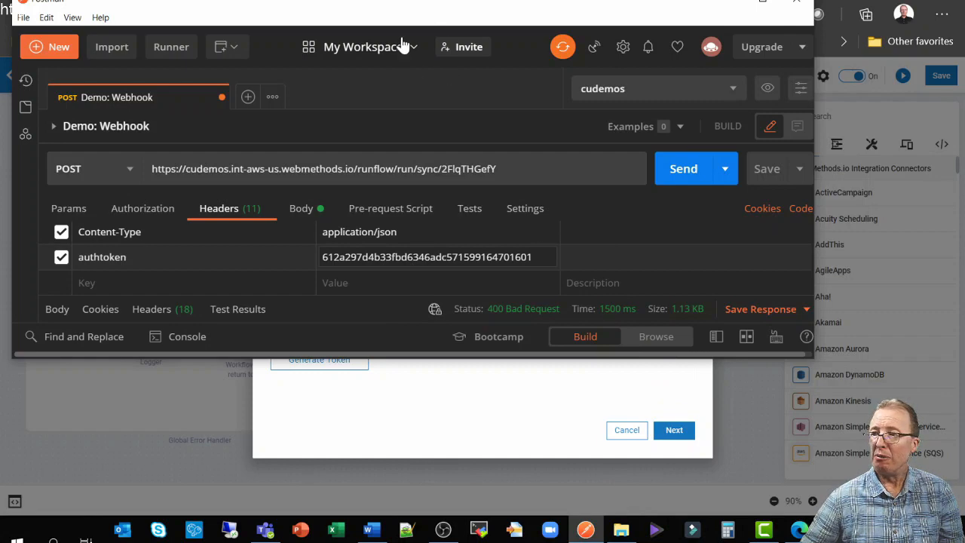
left_click_drag(398, 11, 0, 136)
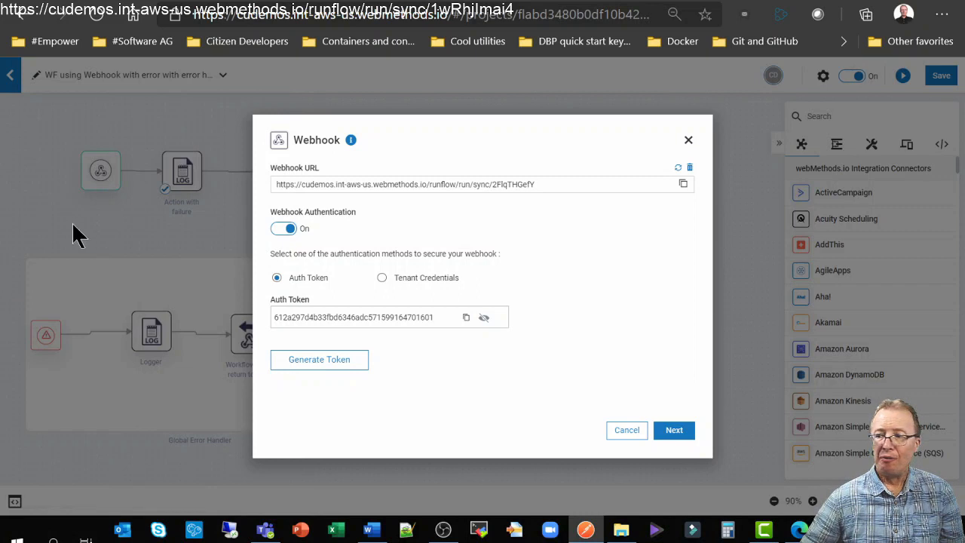
Step: Complete the Webhook trigger's configuration using its existing sample payload data
left_click(674, 430)
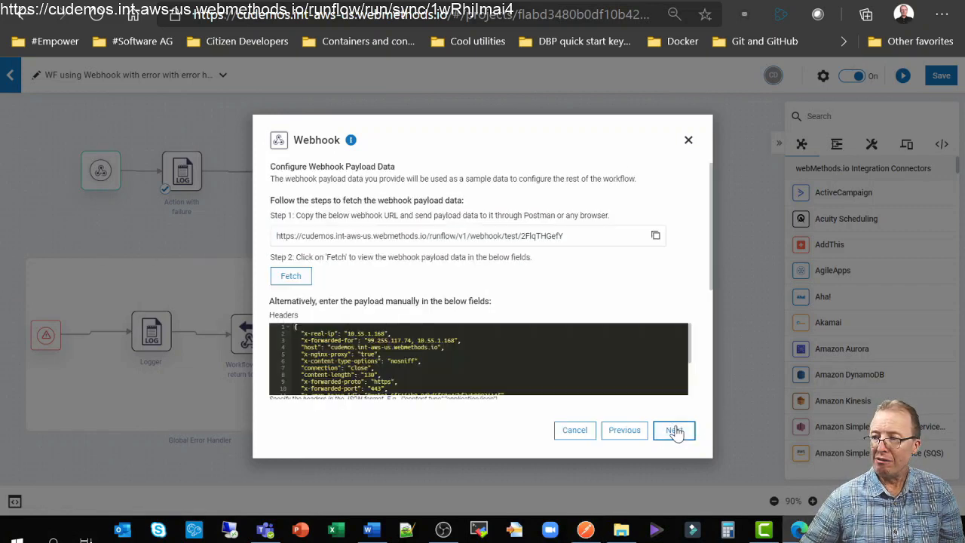
left_click(676, 430)
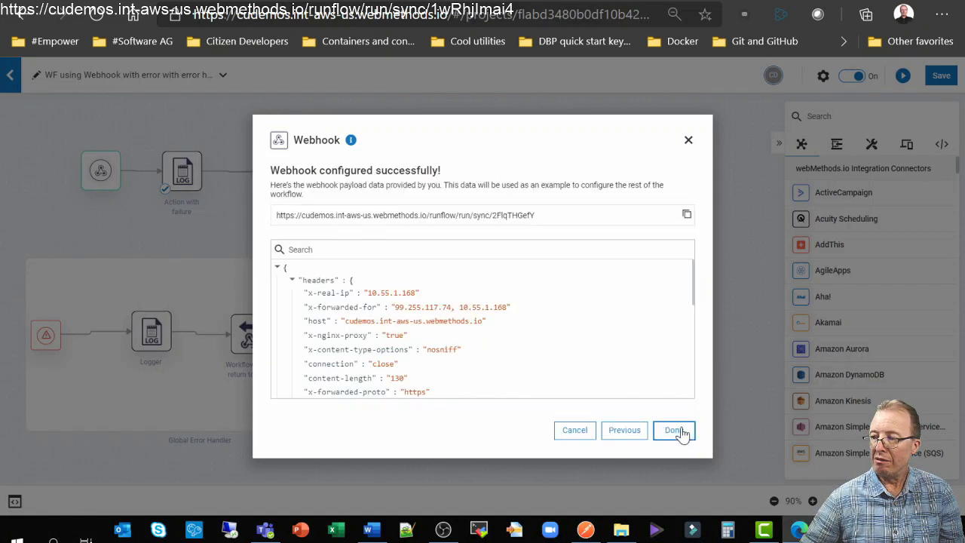
left_click(677, 431)
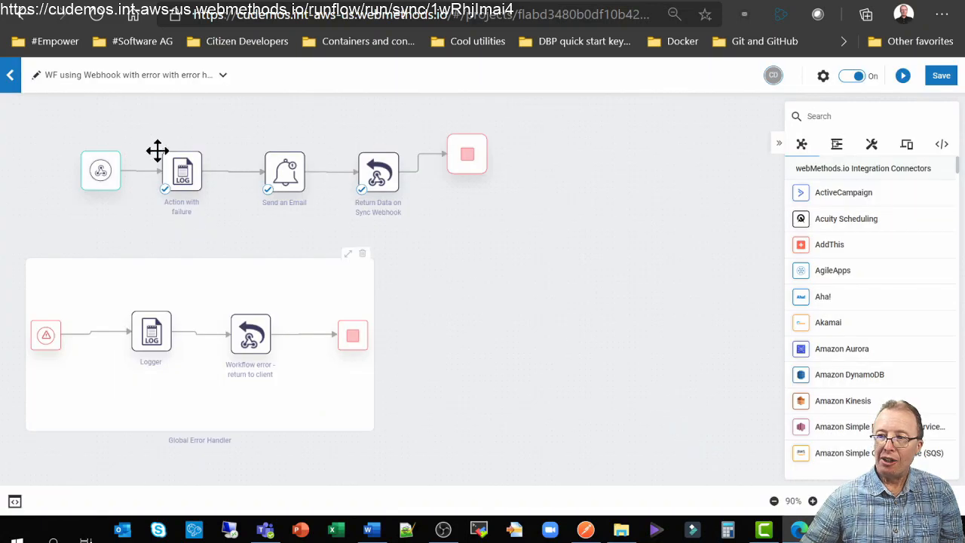
Step: In the Action with failure step, set the End Index of the CauseFailure substring transform to gg
mouse_move(170, 153)
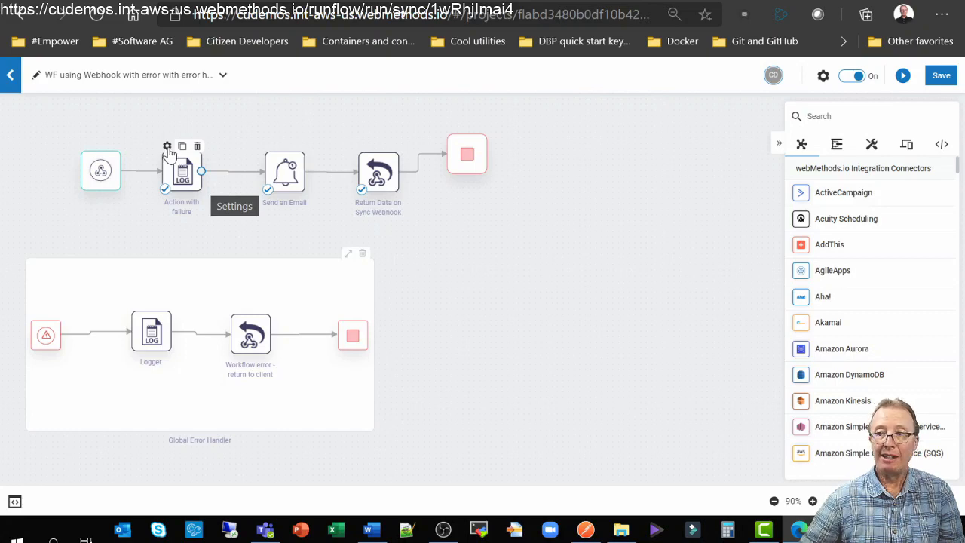
left_click(169, 148)
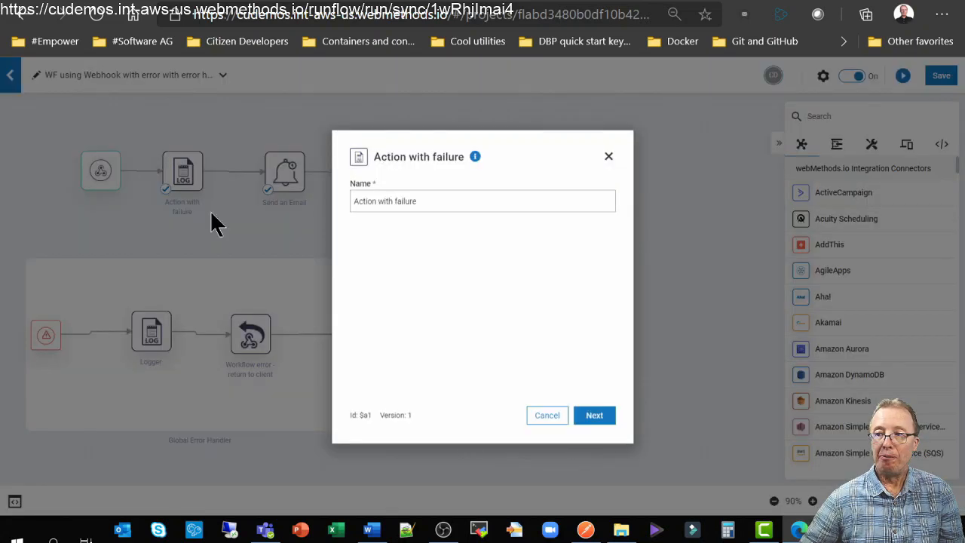
left_click(593, 425)
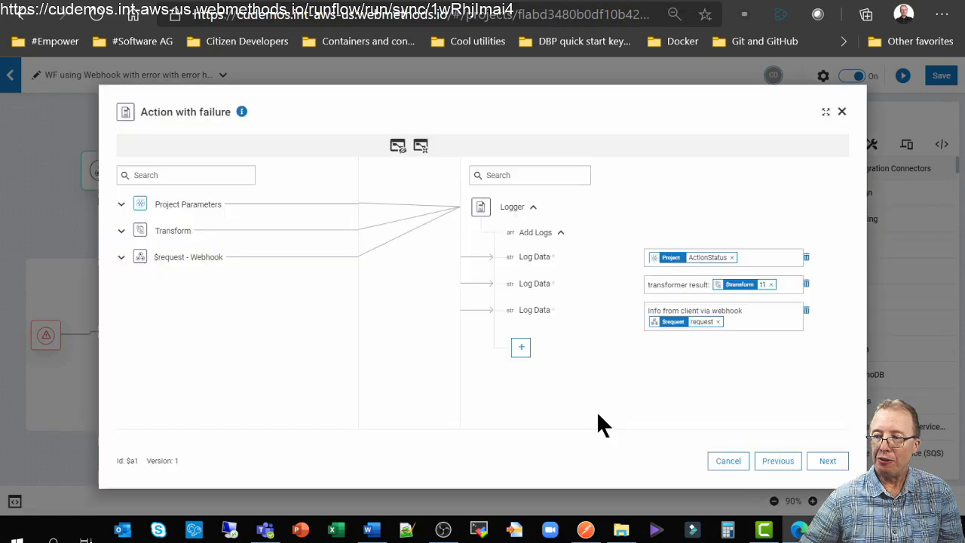
left_click(122, 231)
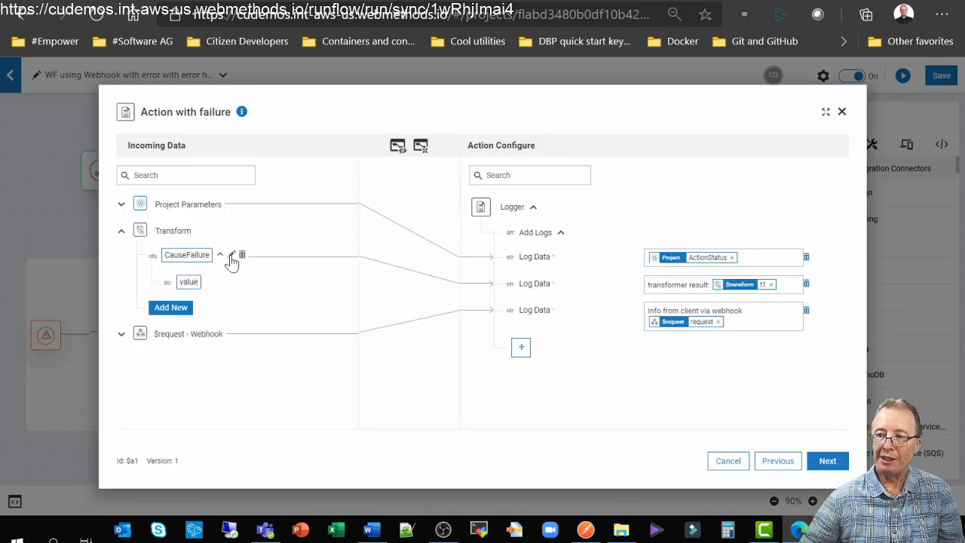
left_click(233, 256)
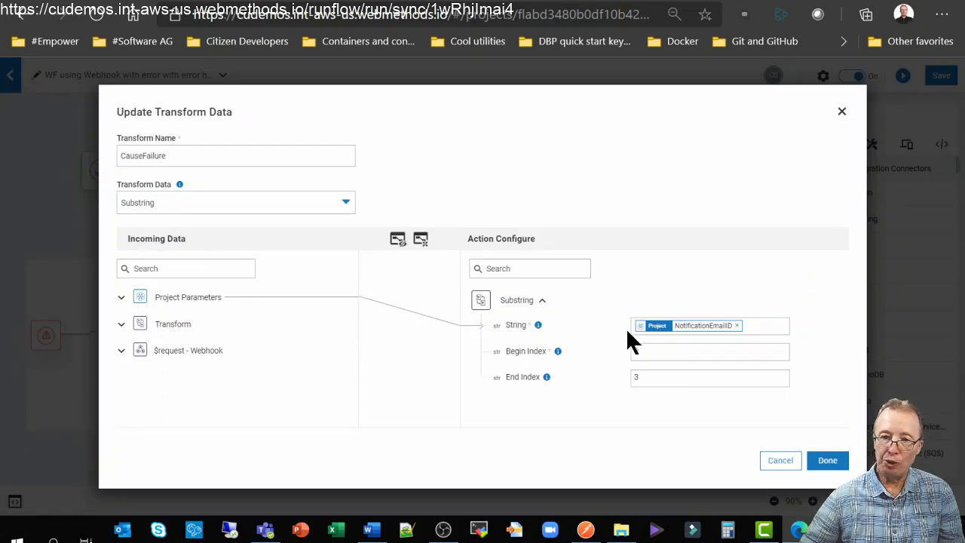
double_click(653, 377)
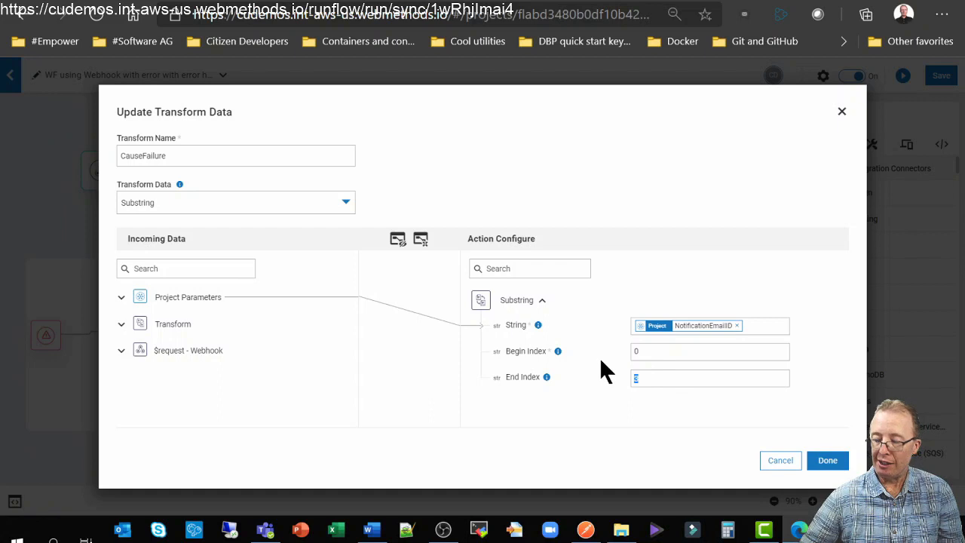
type("gg")
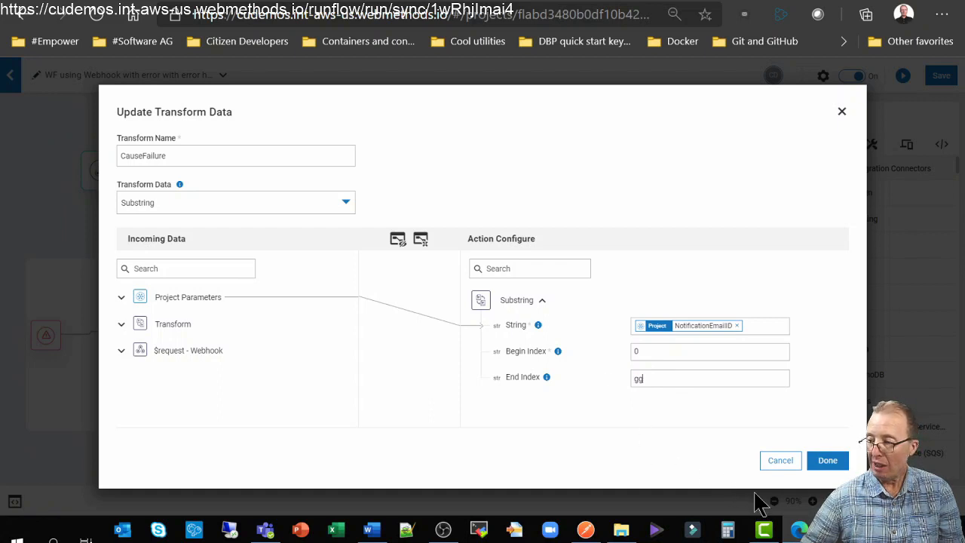
left_click(846, 460)
left_click(829, 460)
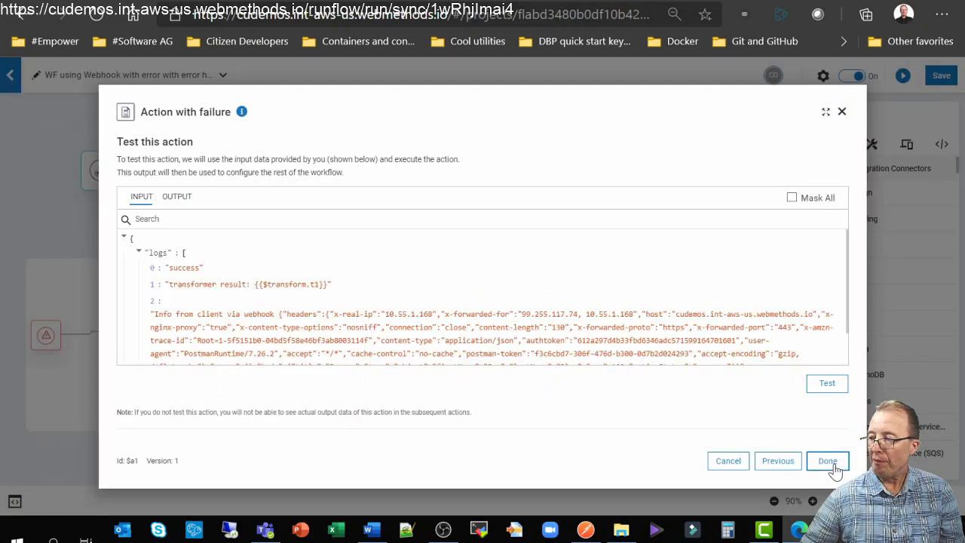
Step: Test the Action with failure step, finish its configuration, and dismiss the error notification
left_click(826, 383)
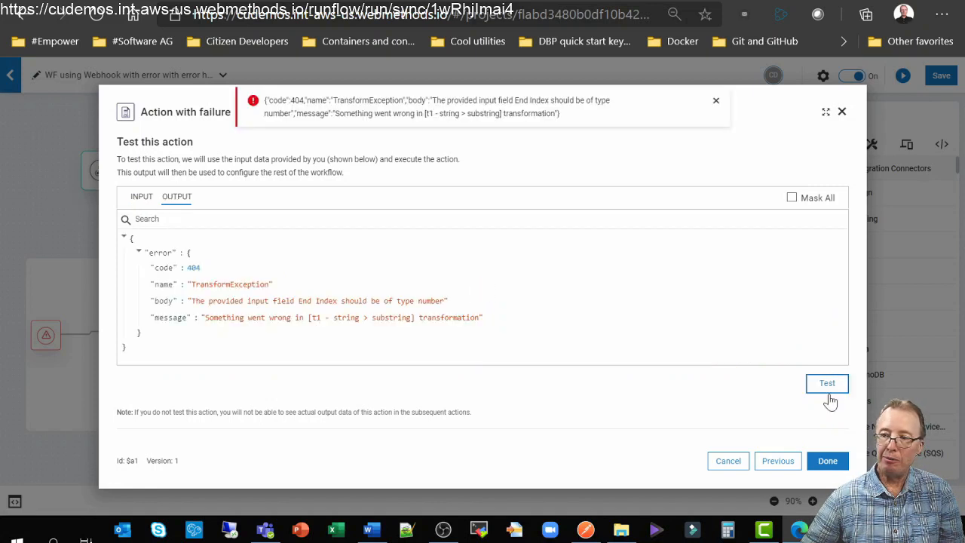
left_click(830, 461)
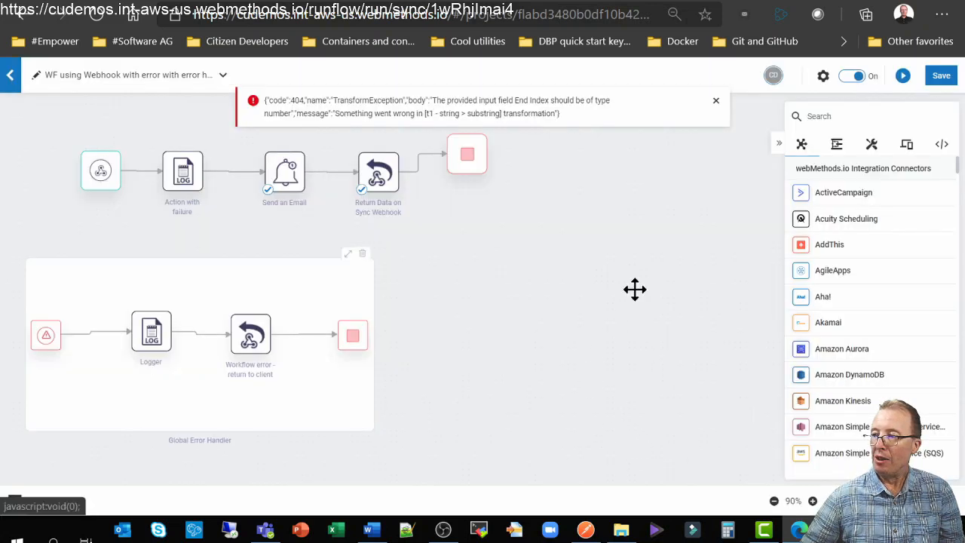
left_click(715, 101)
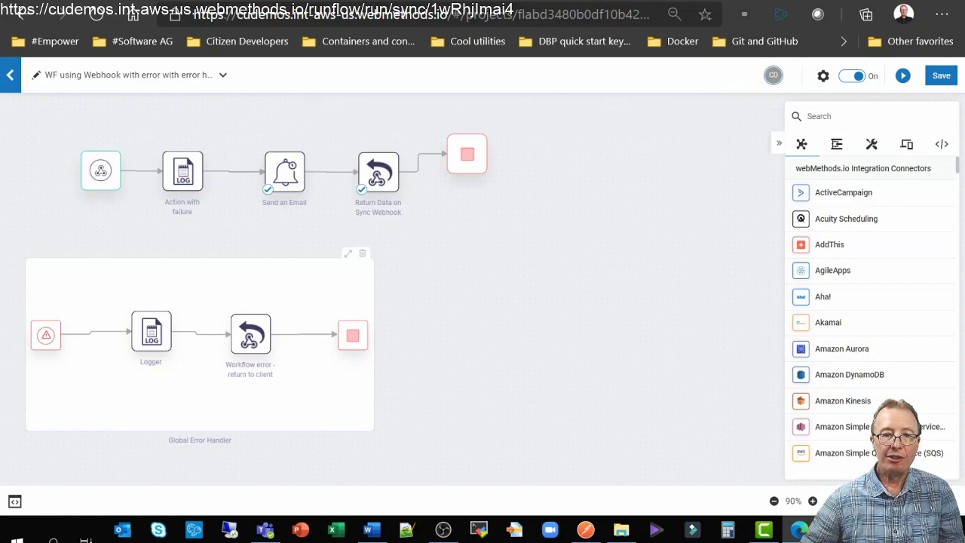
Step: Bring the Postman window onto the screen with the workflow canvas, and save the workflow
left_click(585, 530)
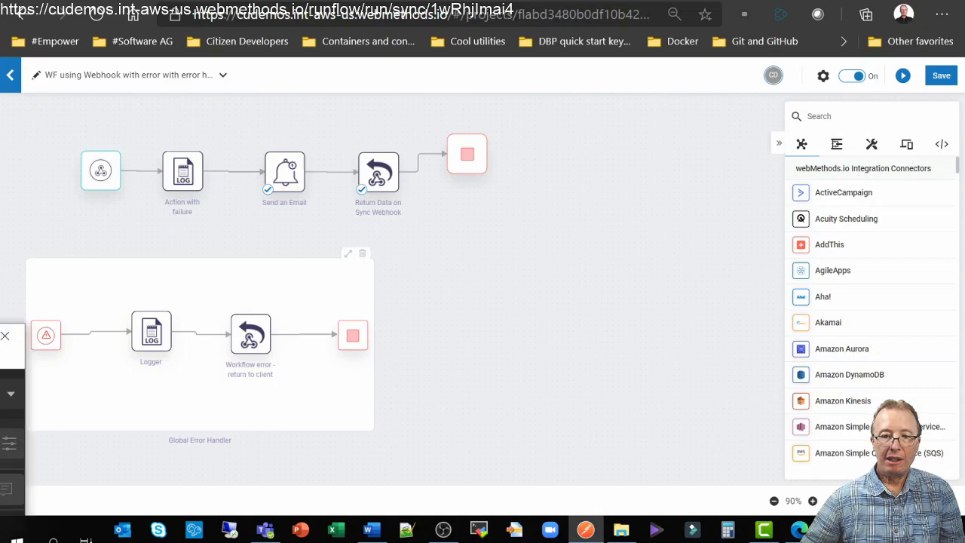
left_click_drag(0, 349, 482, 437)
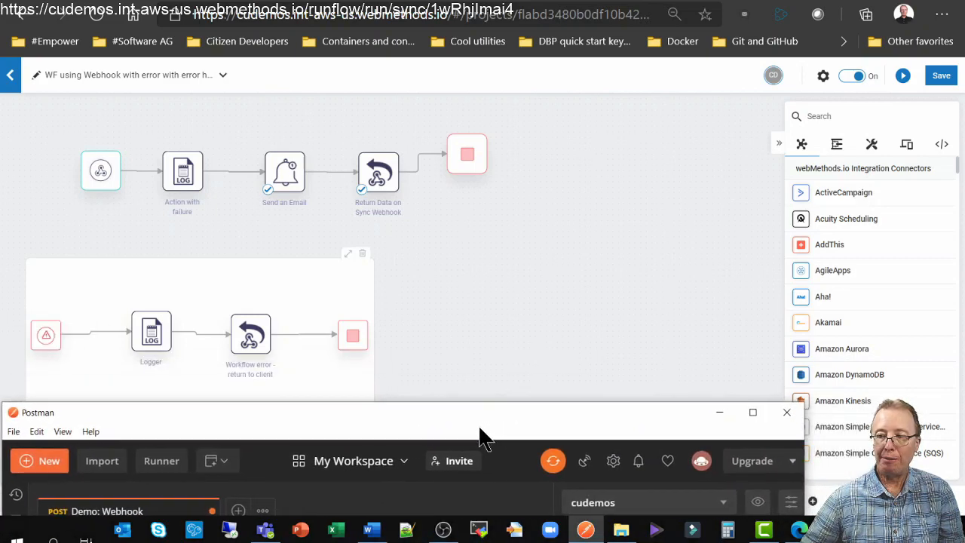
left_click(941, 77)
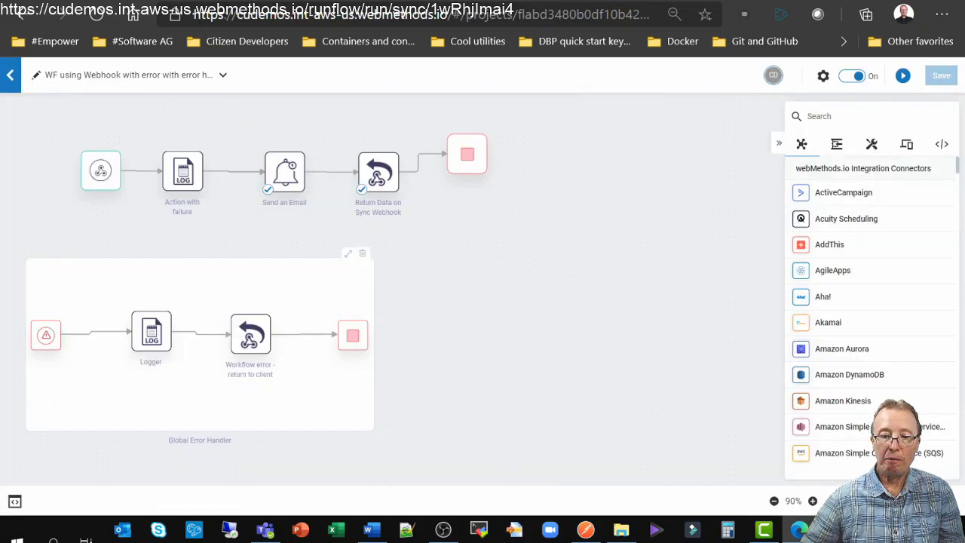
Step: Arrange Postman below the workflow's error handler and send the Demo: Webhook POST request to the workflow's webhook URL
left_click(585, 531)
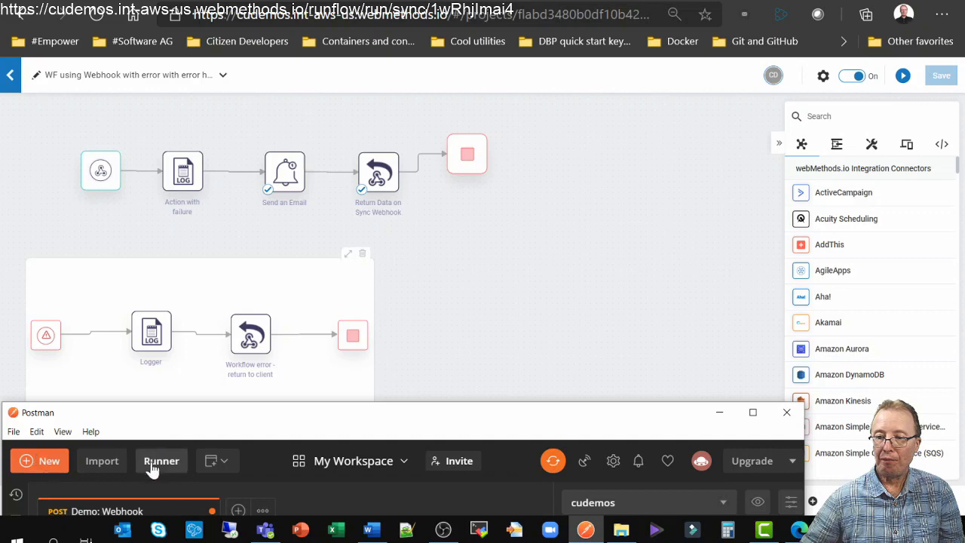
left_click_drag(162, 416, 165, 381)
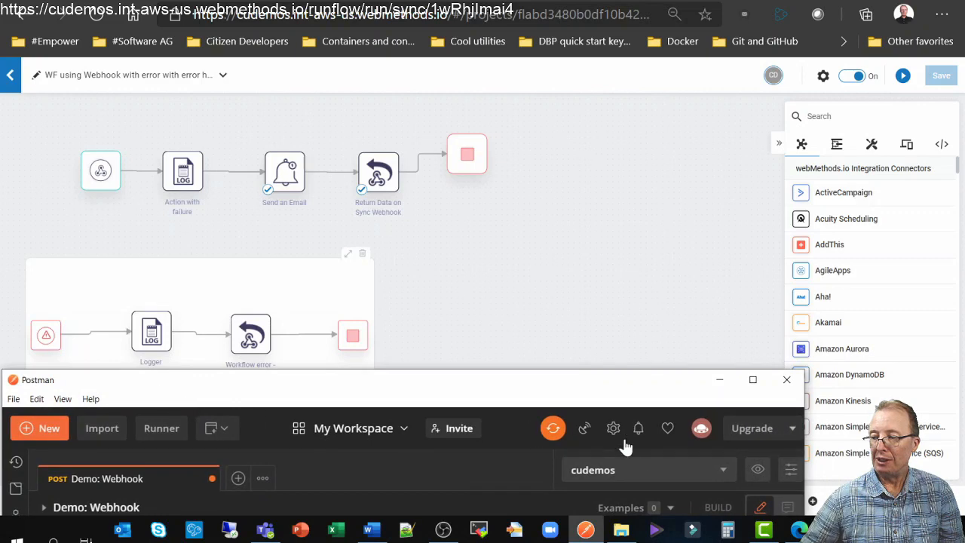
left_click_drag(625, 390, 627, 332)
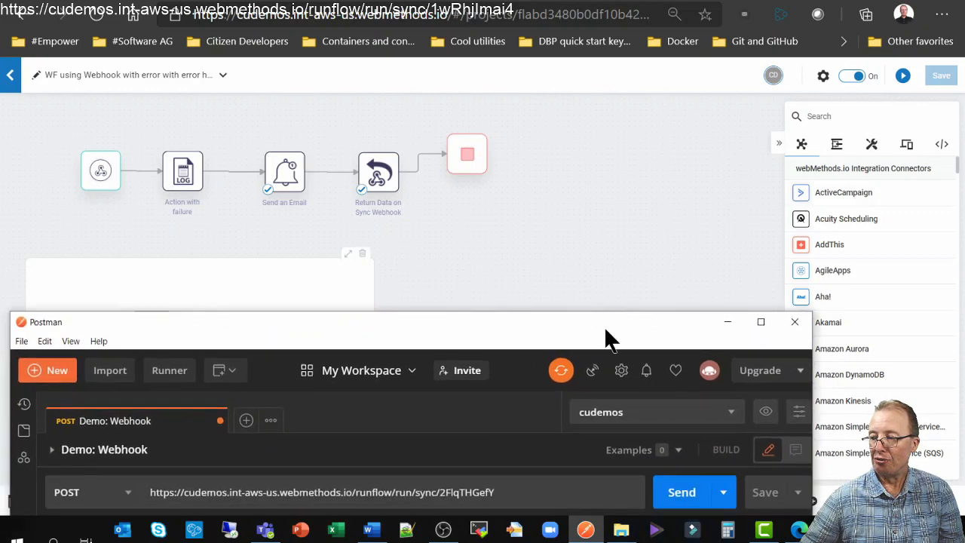
left_click(510, 263)
mouse_move(504, 282)
left_mouse_down()
mouse_move(511, 248)
mouse_move(500, 276)
left_mouse_up()
left_click_drag(475, 315, 490, 289)
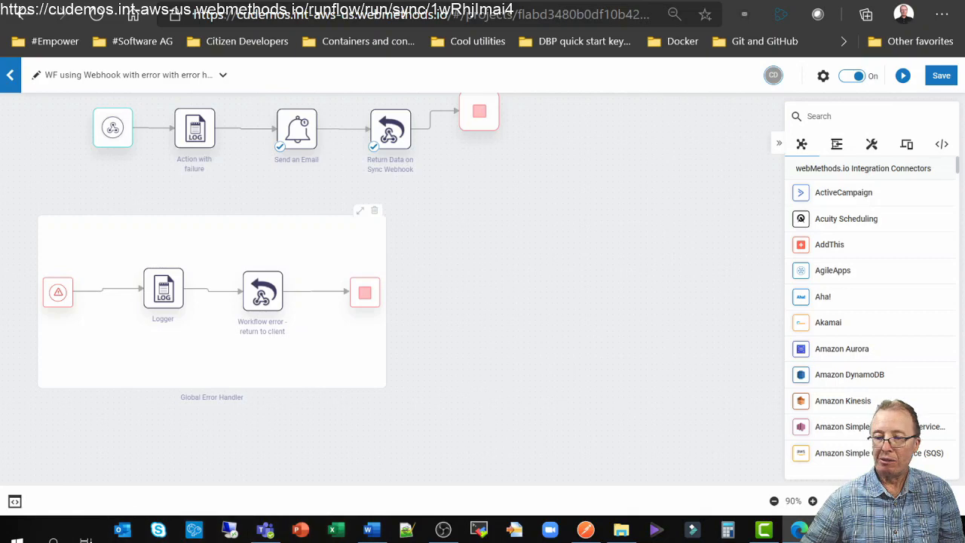
left_click(586, 530)
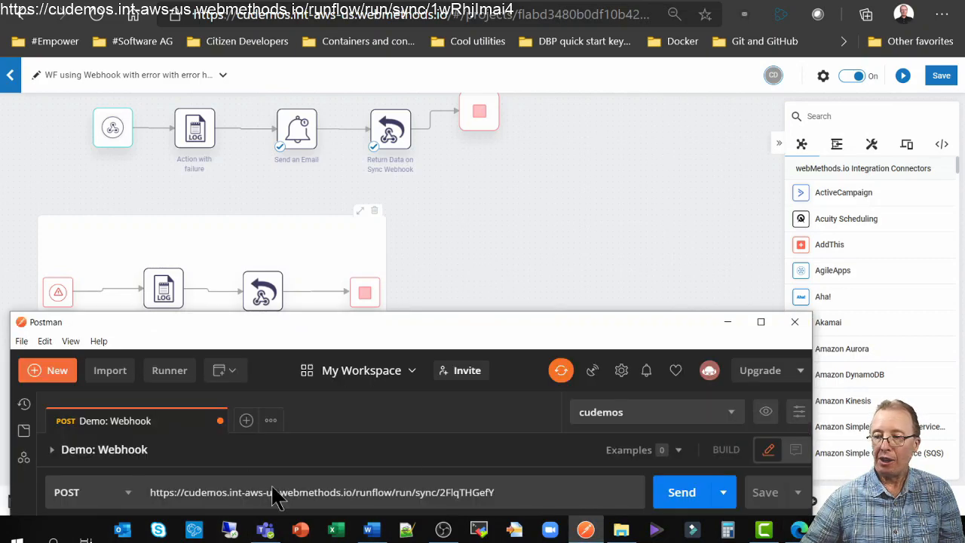
left_click(667, 494)
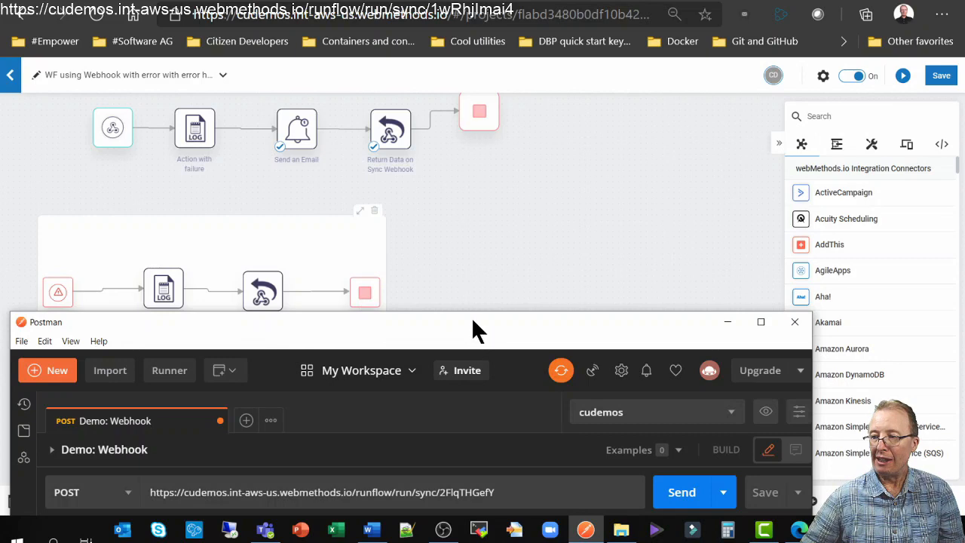
Step: Move Postman off the workflow canvas and open the details of the 11:54:00 AM run from the execution history
left_click_drag(474, 329, 286, 537)
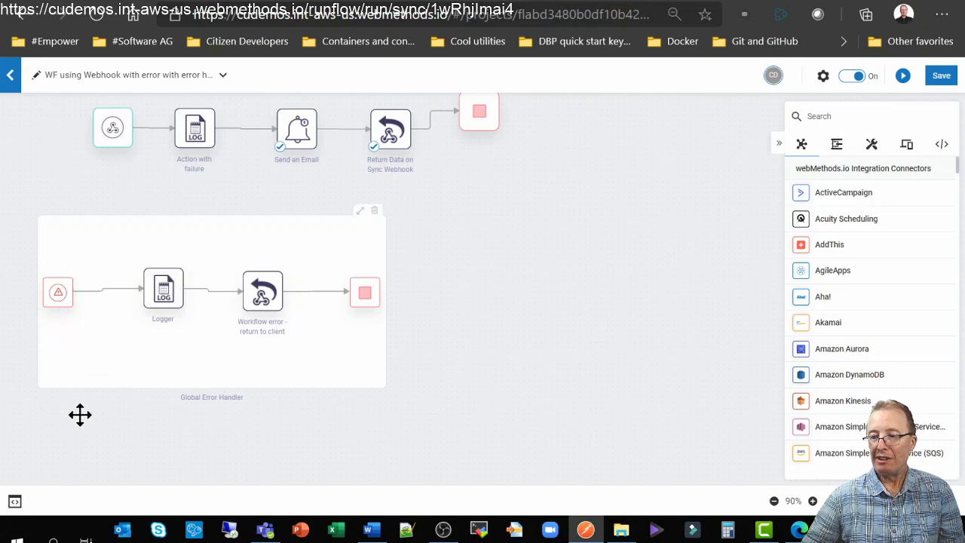
left_click(15, 502)
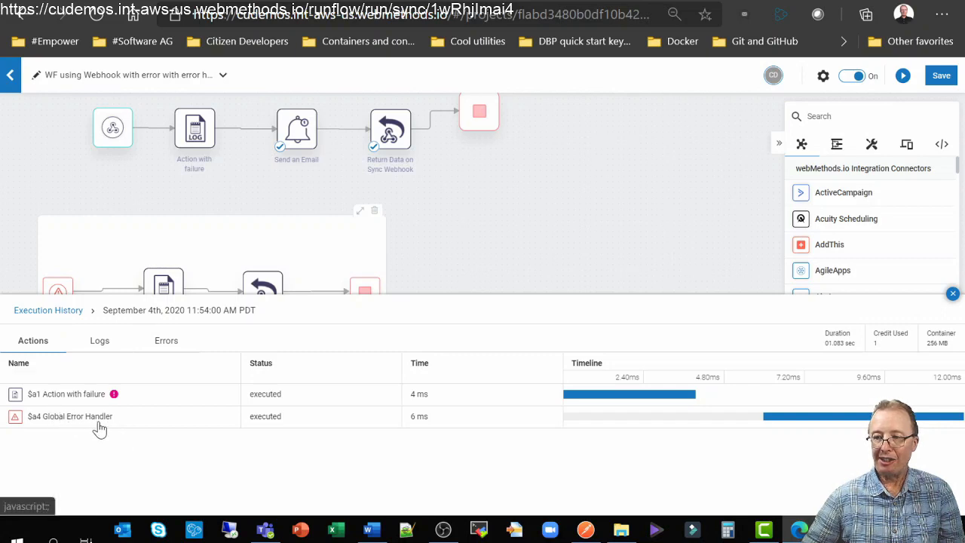
Step: Return from the 11:54:00 AM run's details to the execution history list
left_click(55, 311)
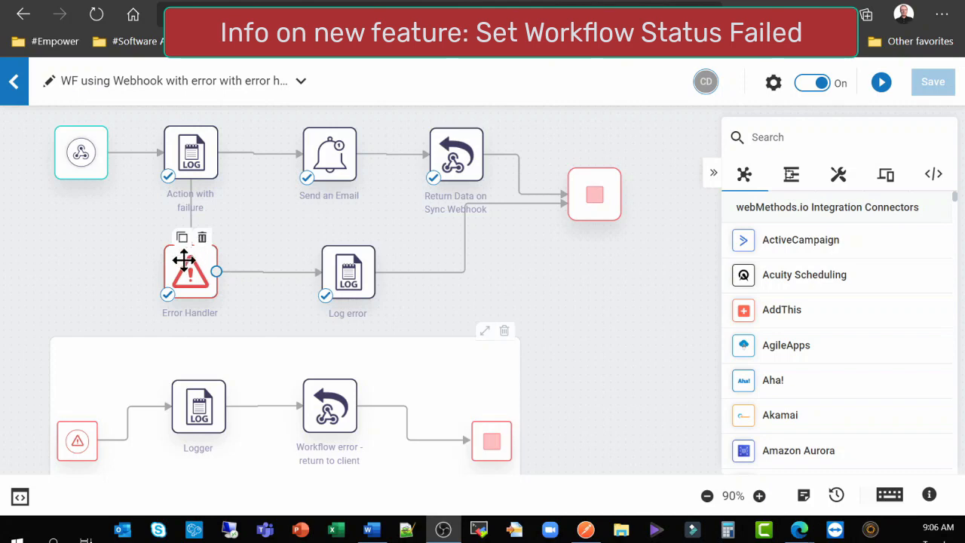
Step: Shift the global error handler block slightly on the canvas and trigger the workflow's webhook from Postman
left_click_drag(101, 351, 124, 337)
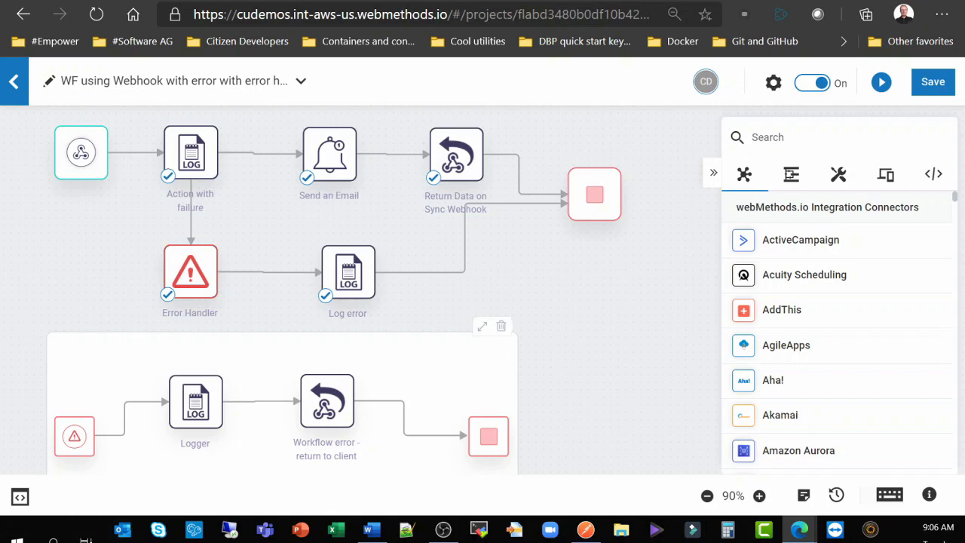
key("alt+Tab")
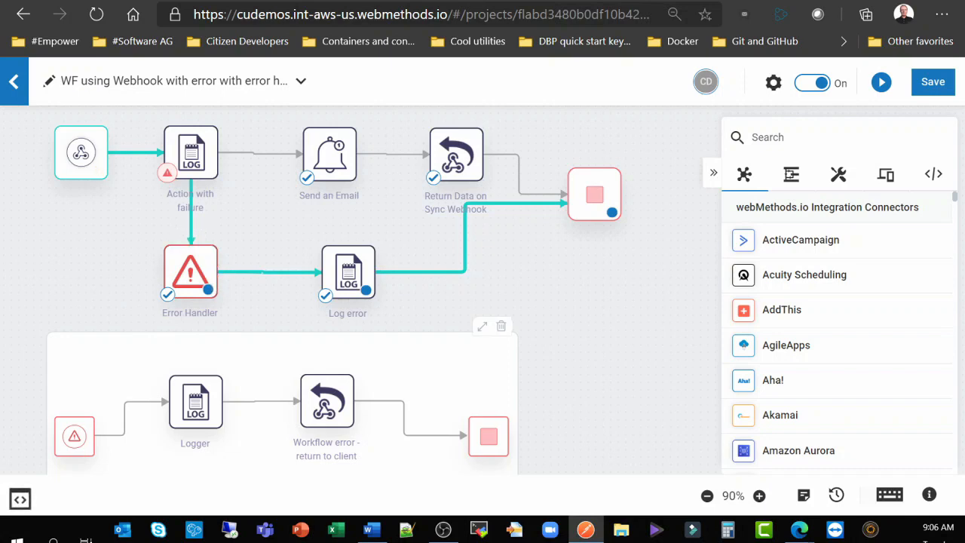
left_click(53, 125)
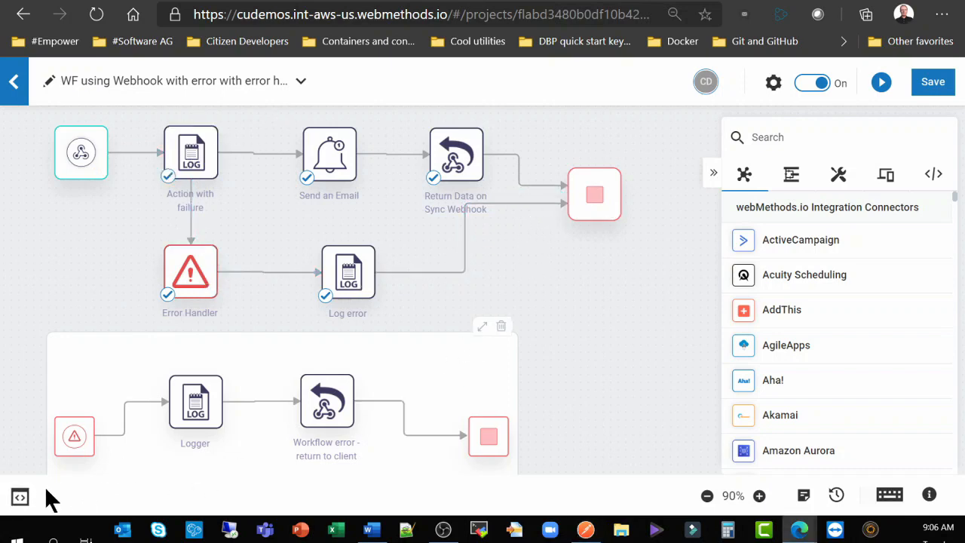
Step: Review the actions of the 6:06:23 AM run and the run statuses in the execution history
left_click(19, 498)
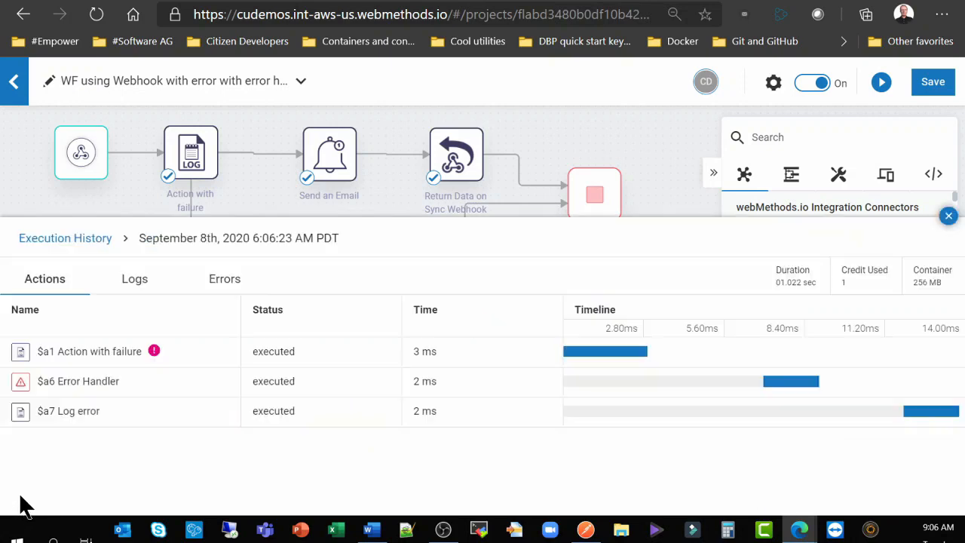
left_click(72, 239)
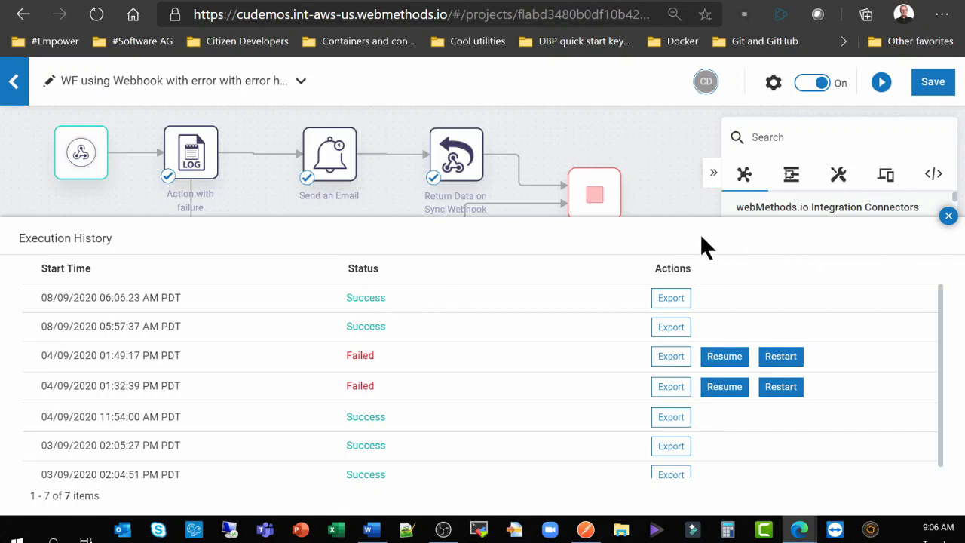
left_click(948, 217)
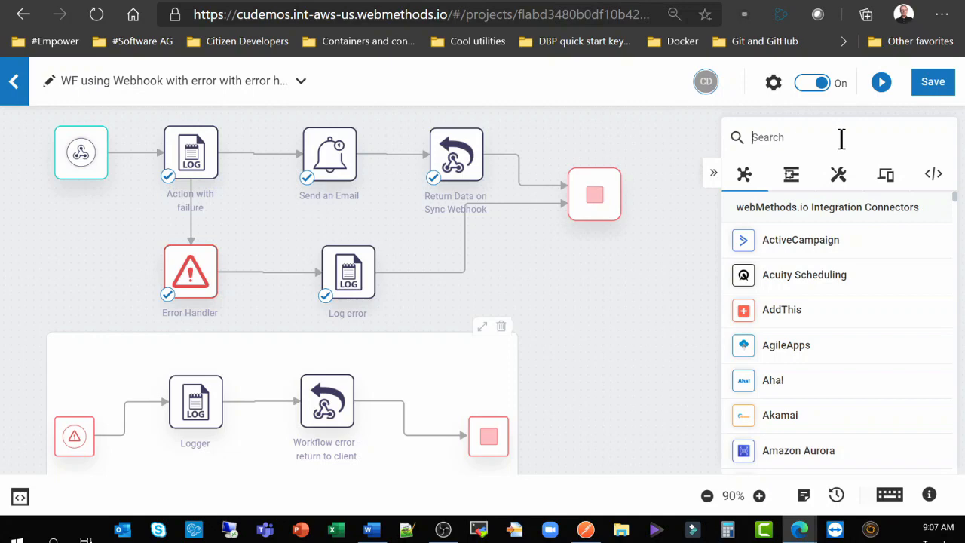
Step: Search the connectors for "fail" and add Set Workflow Status Failed to the canvas after the Log error action
type("fail")
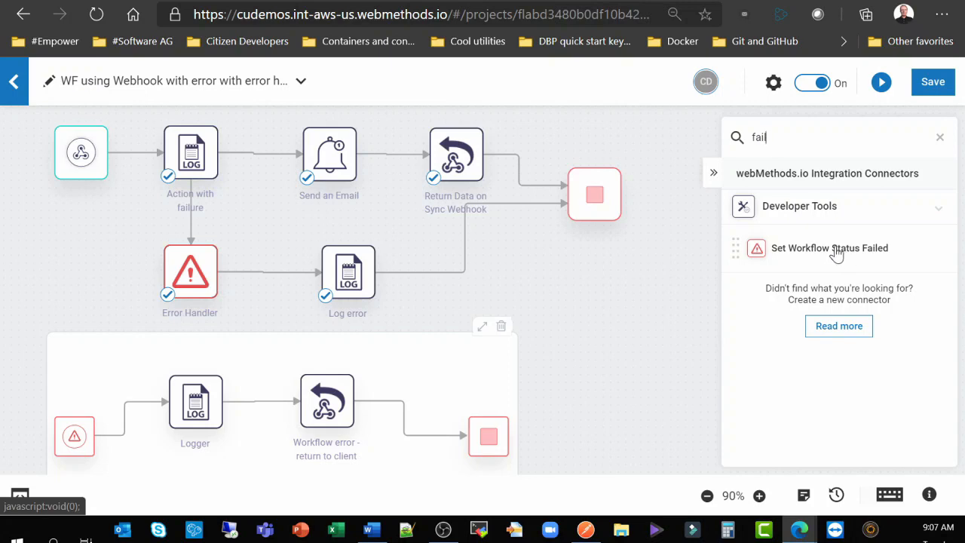
left_click_drag(835, 251, 436, 282)
left_click_drag(366, 295, 293, 289)
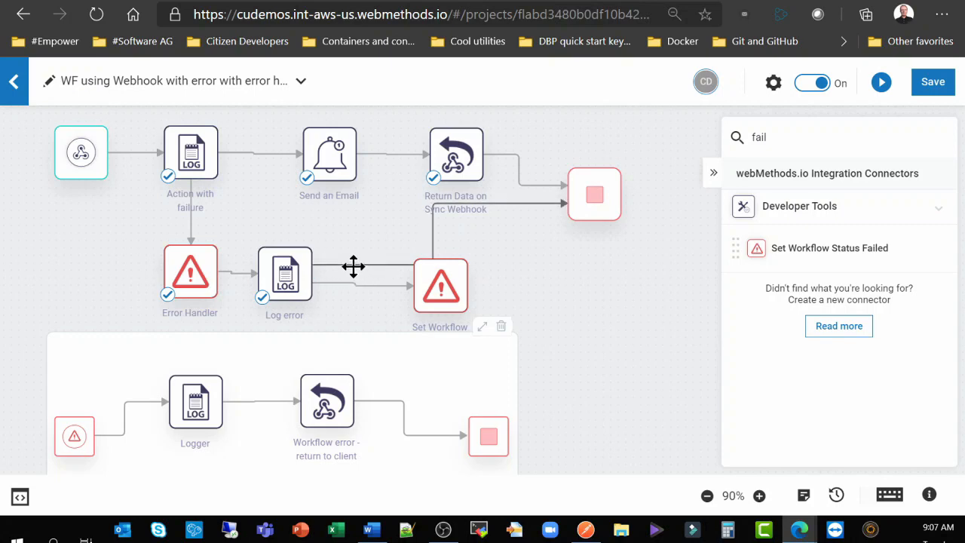
Step: Reroute Log error's connection through Set Workflow Status Failed to the end of the workflow, and save the workflow
left_click(355, 266)
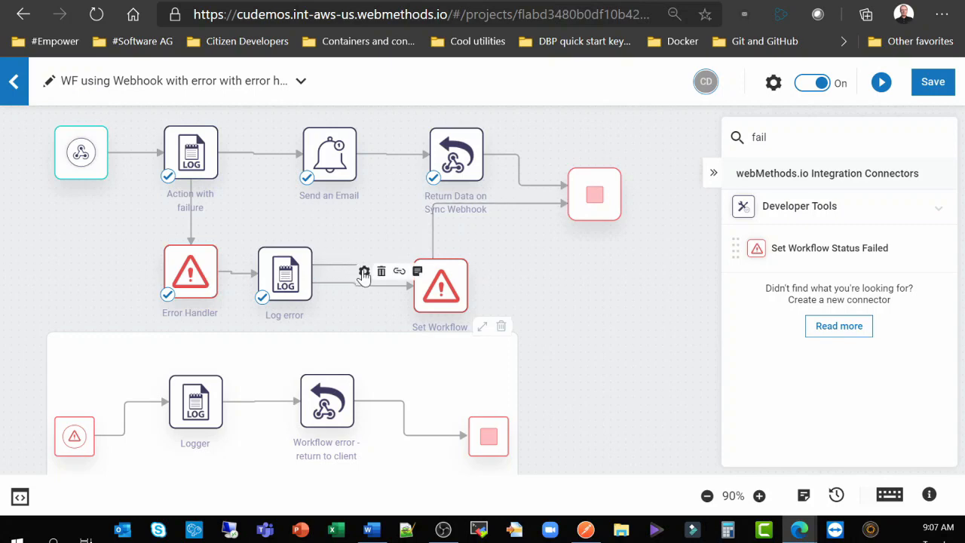
left_click(399, 272)
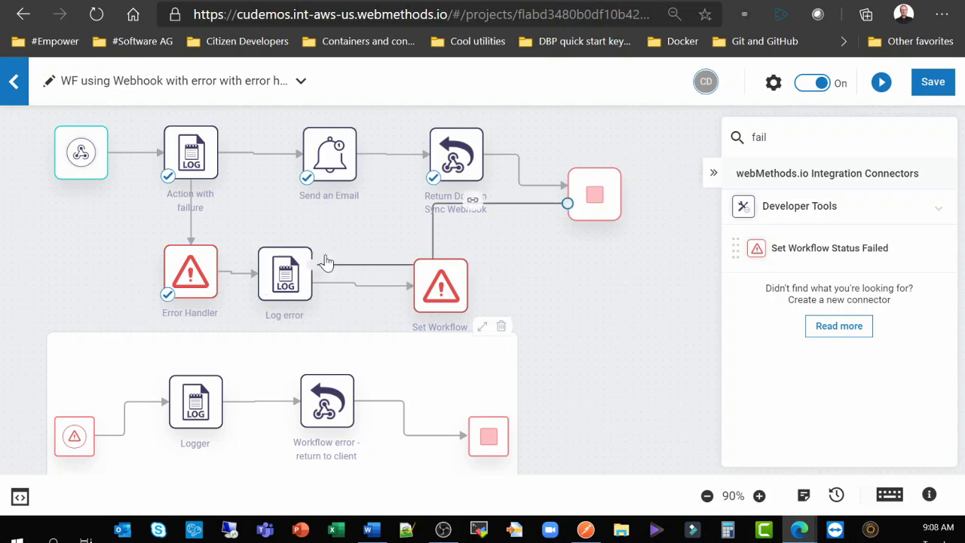
left_click_drag(312, 261, 467, 289)
left_click_drag(430, 286, 410, 280)
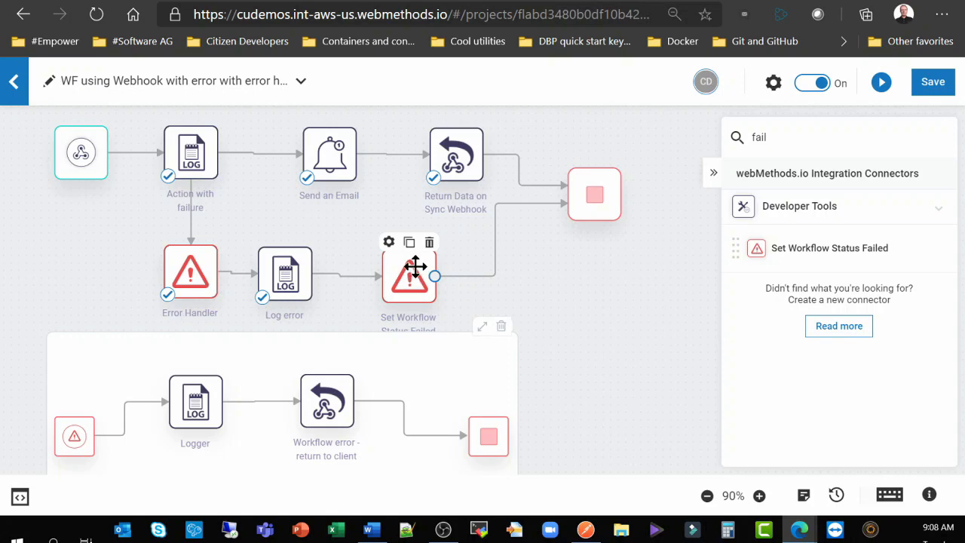
left_click_drag(415, 265, 385, 266)
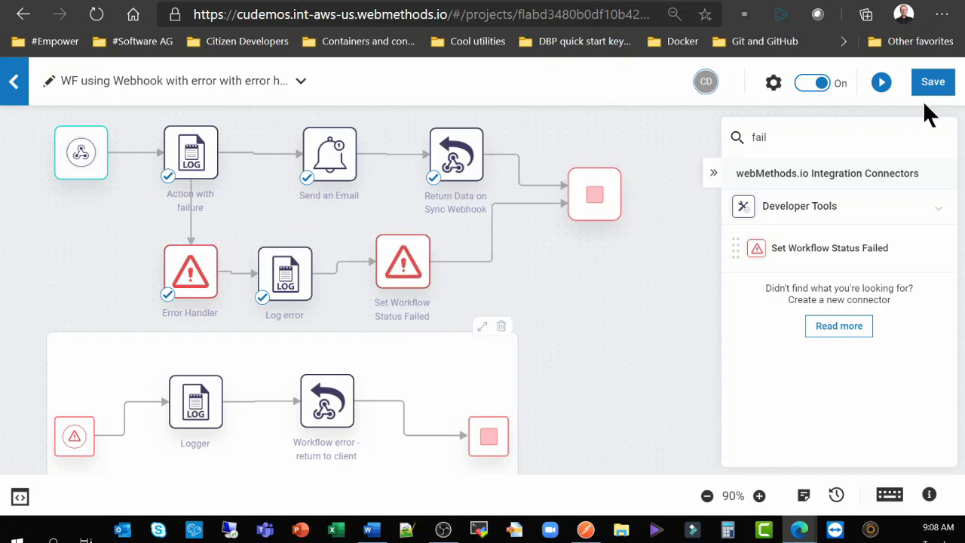
left_click(943, 88)
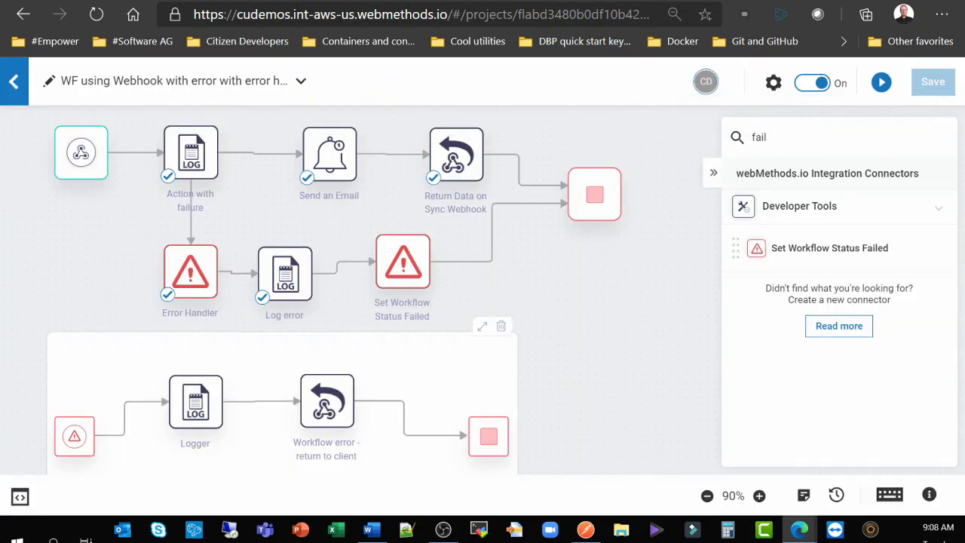
Step: Send the Demo: Webhook POST request from a widened Postman window, and move Postman off the workflow canvas
key("alt+Tab")
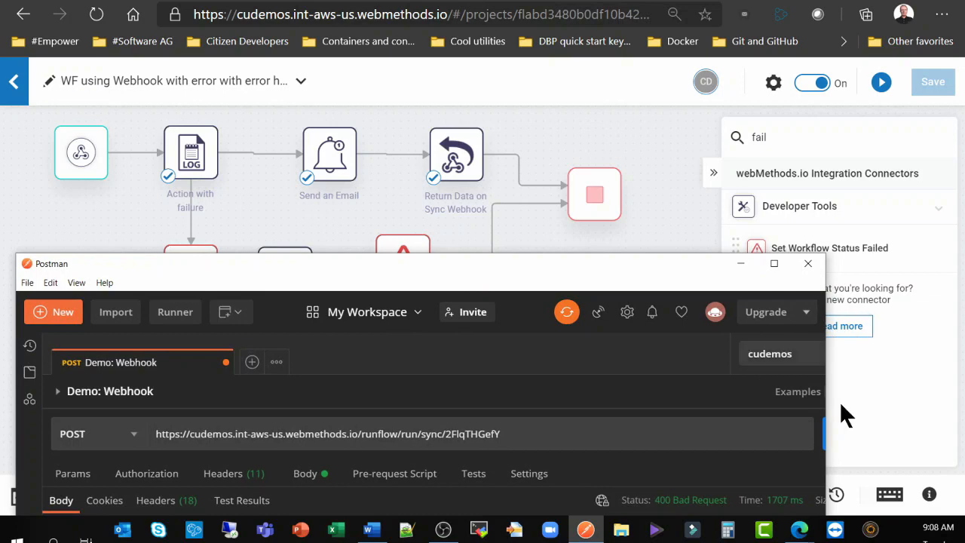
left_click_drag(614, 264, 594, 119)
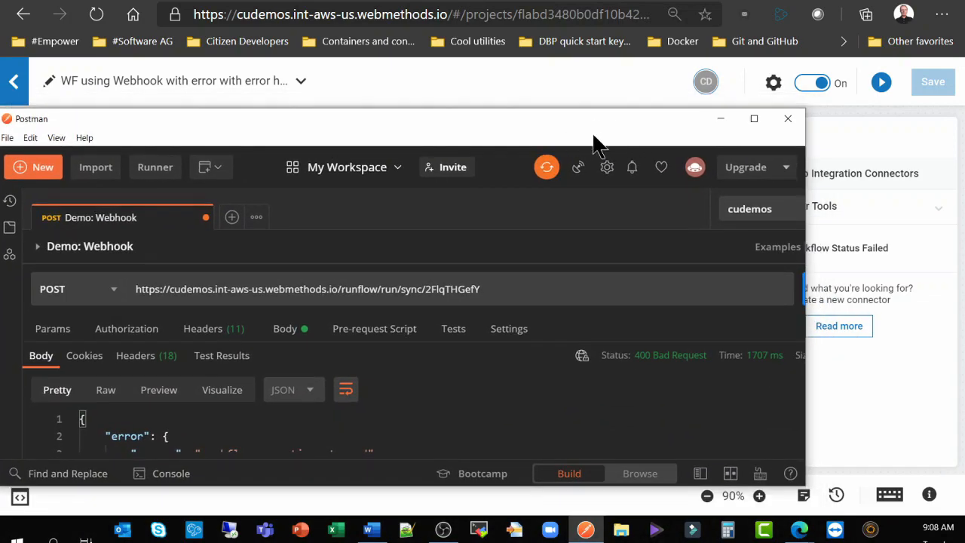
left_click_drag(805, 295, 883, 309)
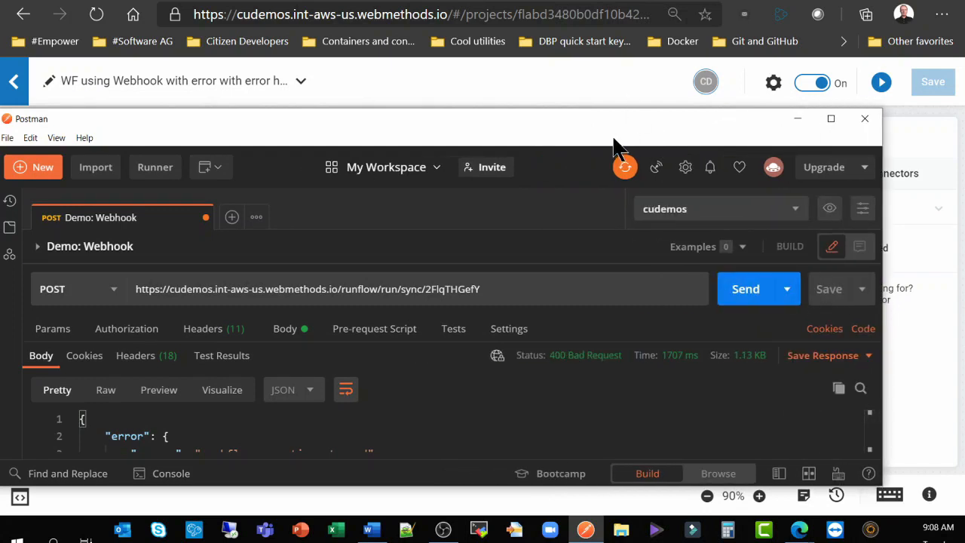
left_click_drag(192, 126, 0, 252)
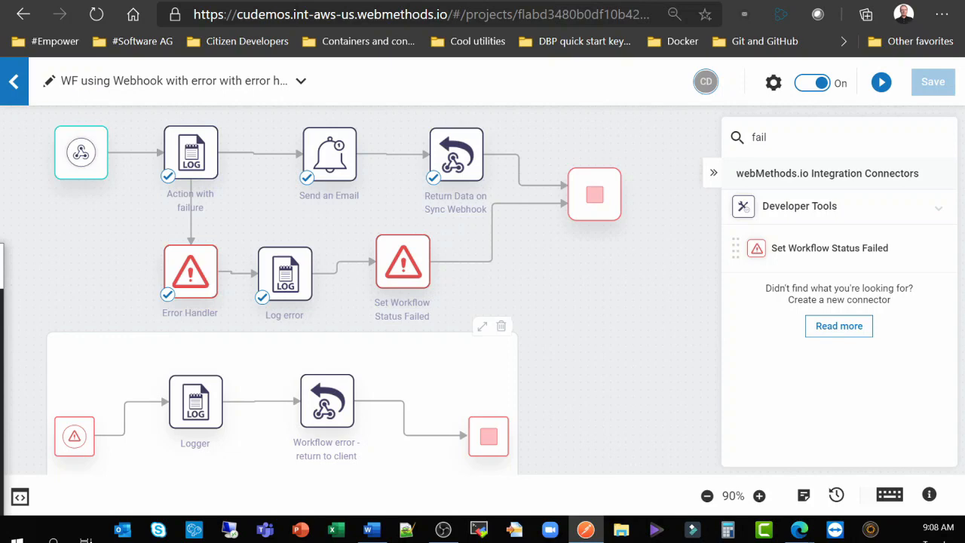
Step: Review the logs of the 6:08:52 AM run and its status and Resume and Restart options in the execution history
left_click(21, 497)
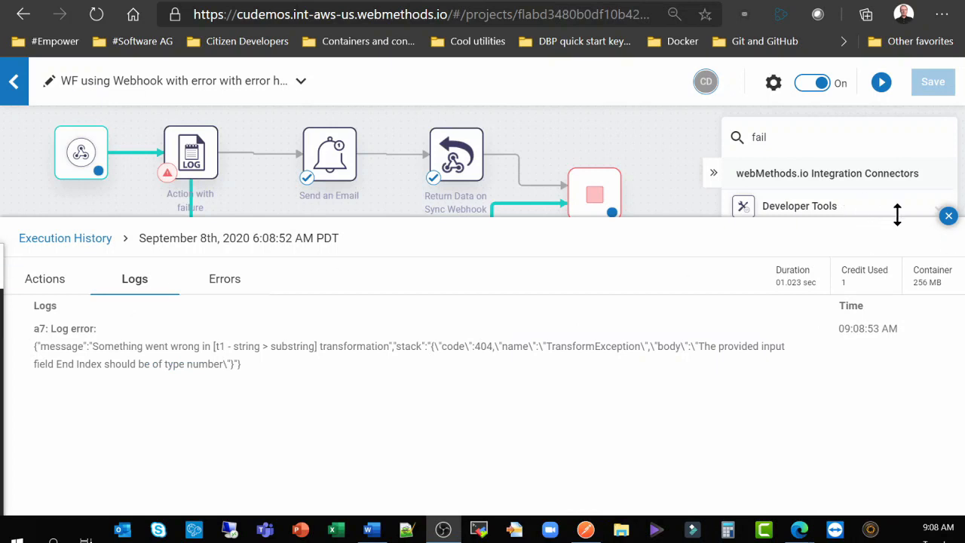
left_click(948, 216)
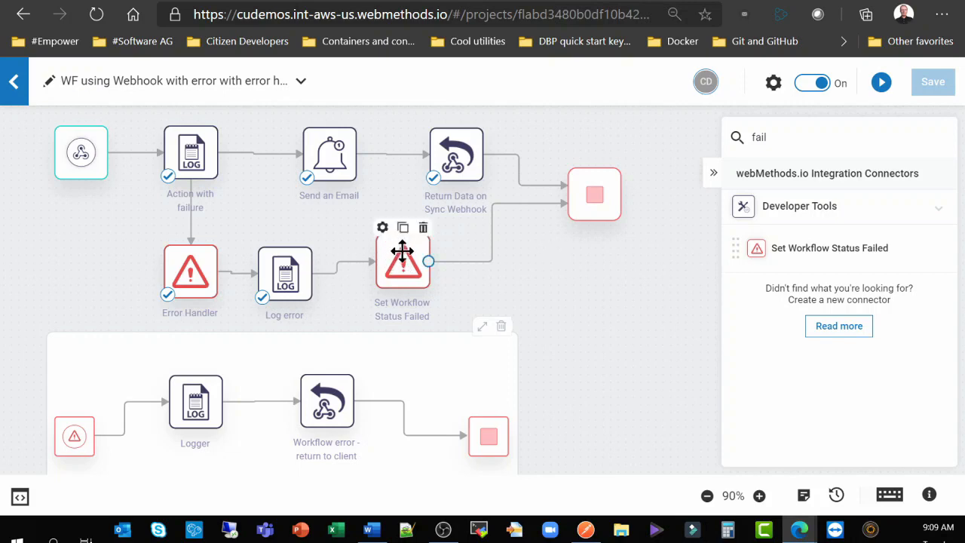
left_click(20, 497)
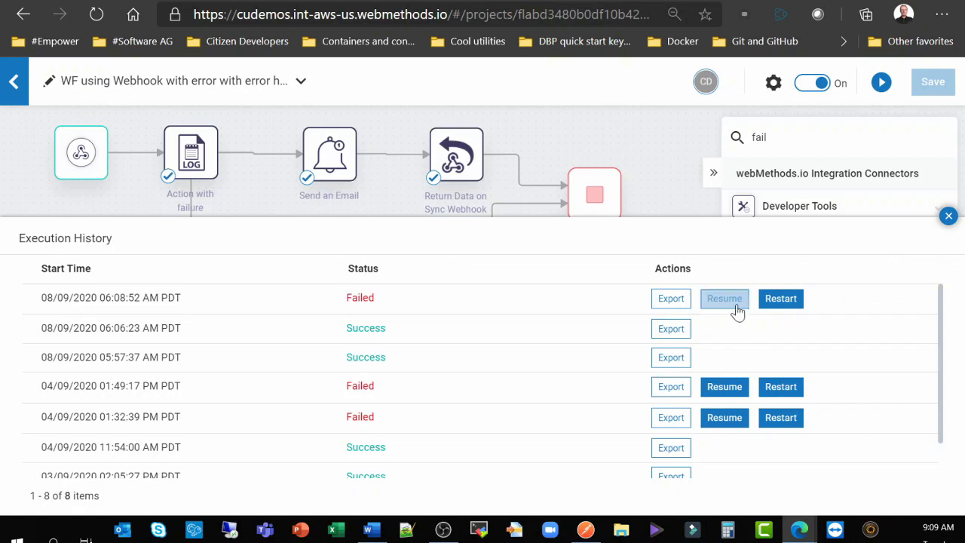
left_click(788, 305)
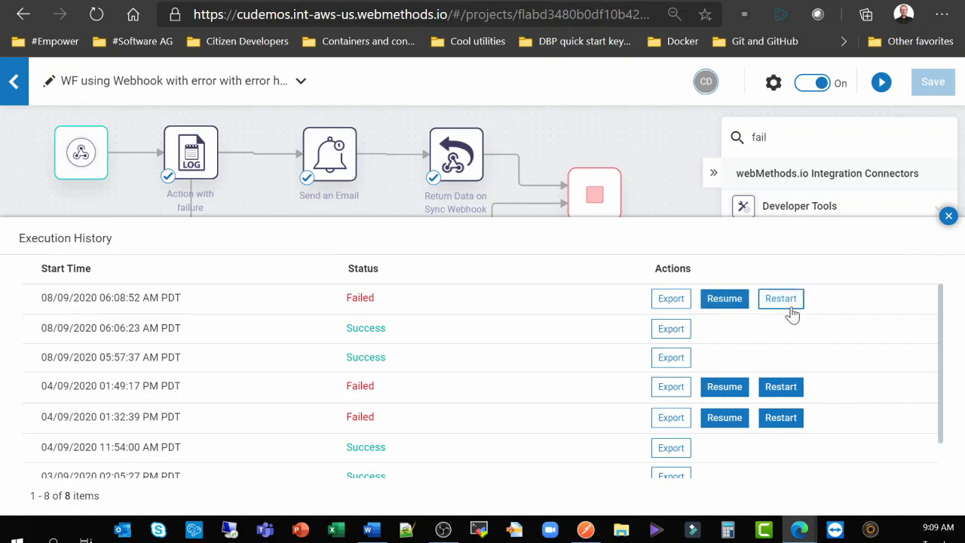
left_click(949, 217)
Step: Delete the Error Handler, Log error and Set Workflow Status Failed actions from the main workflow
mouse_move(401, 265)
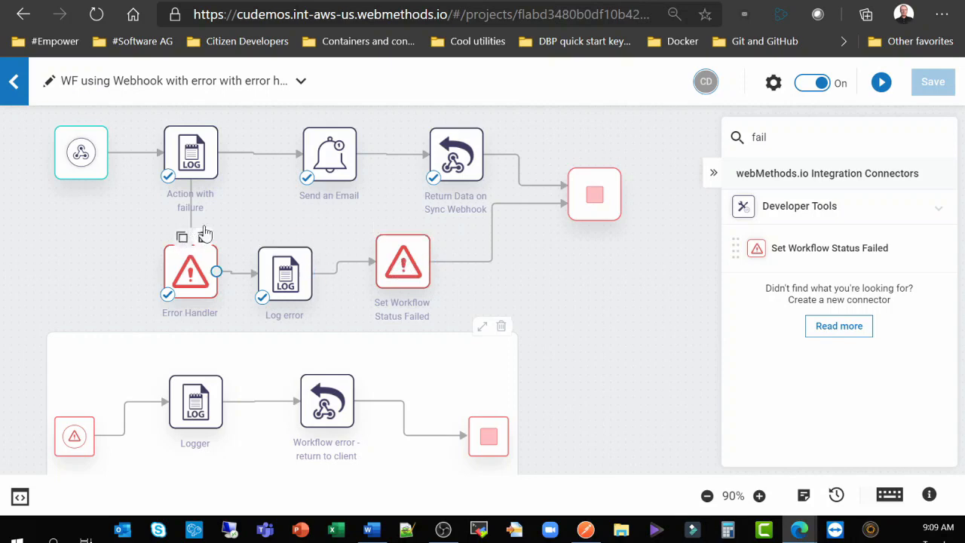
mouse_move(205, 249)
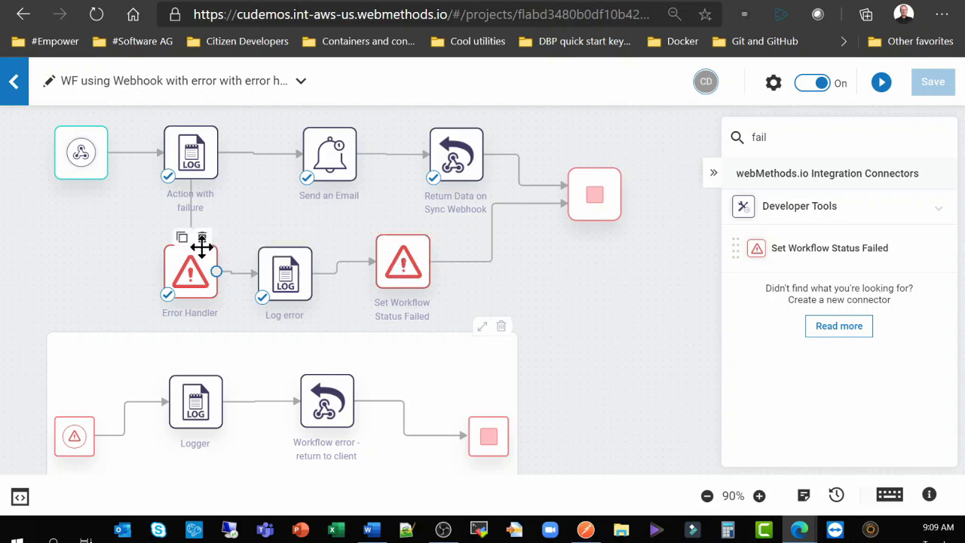
left_click(202, 239)
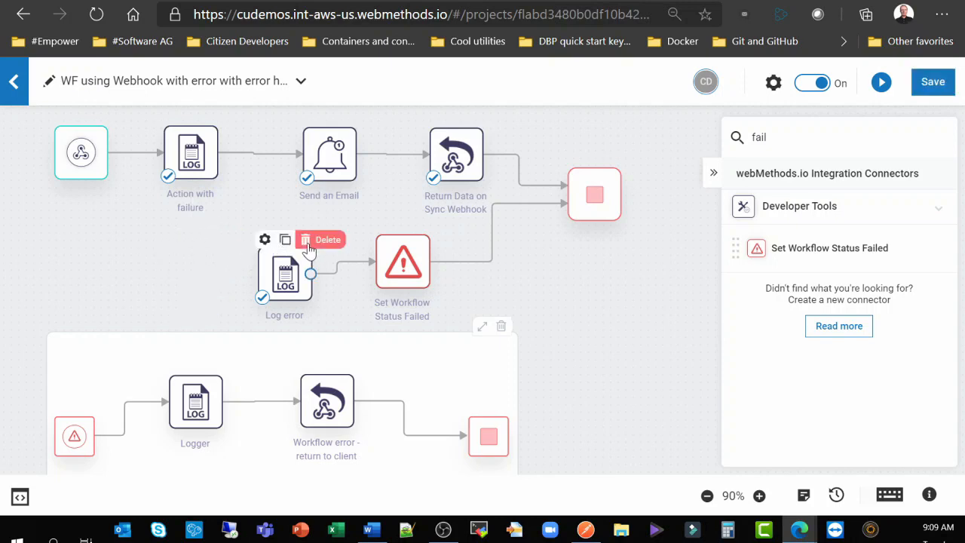
left_click(338, 240)
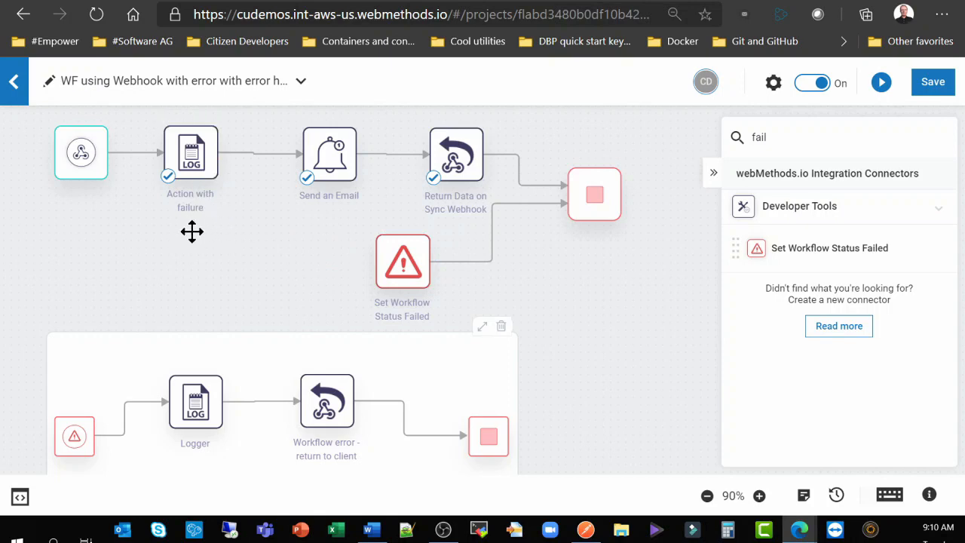
mouse_move(426, 256)
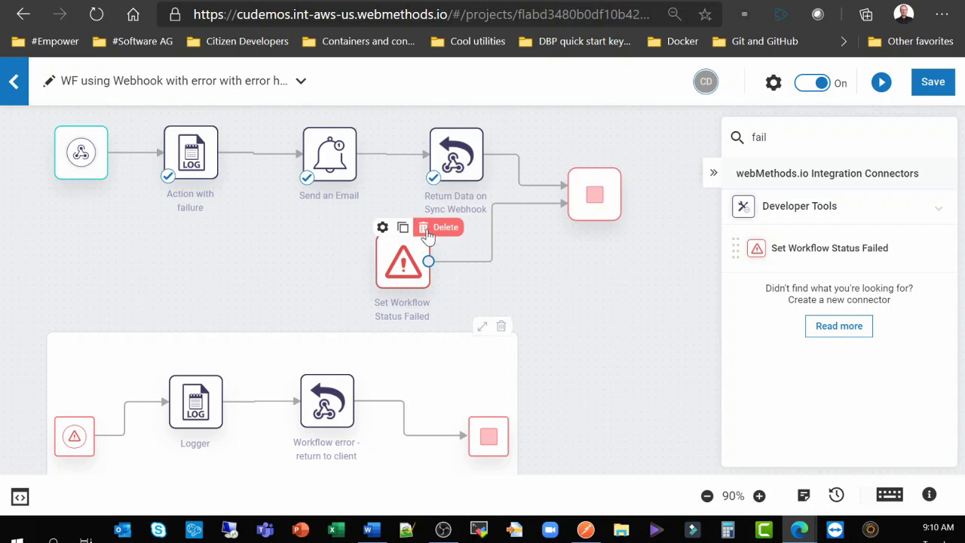
left_click(428, 230)
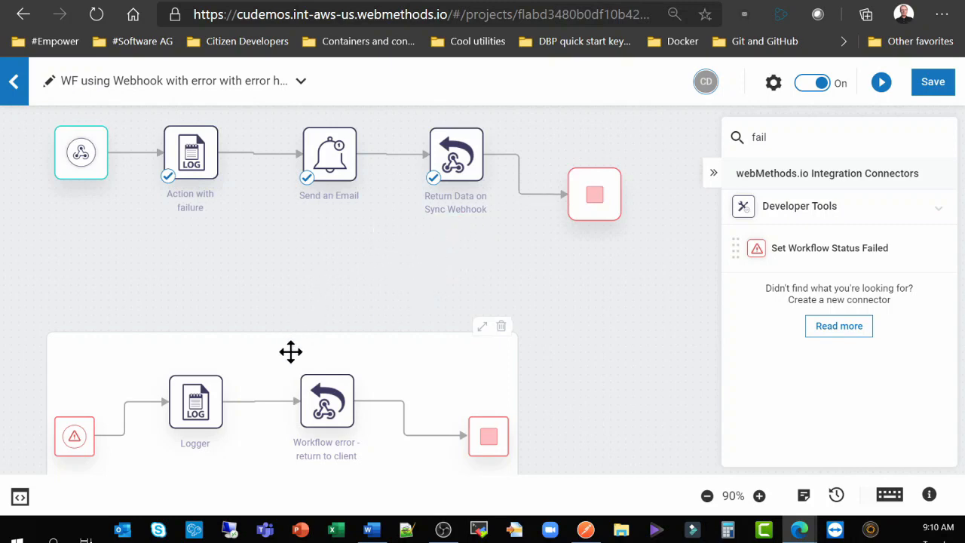
Step: Move the global error handler block up under the main flow and add Set Workflow Status Failed below its Logger
left_click_drag(291, 349, 287, 257)
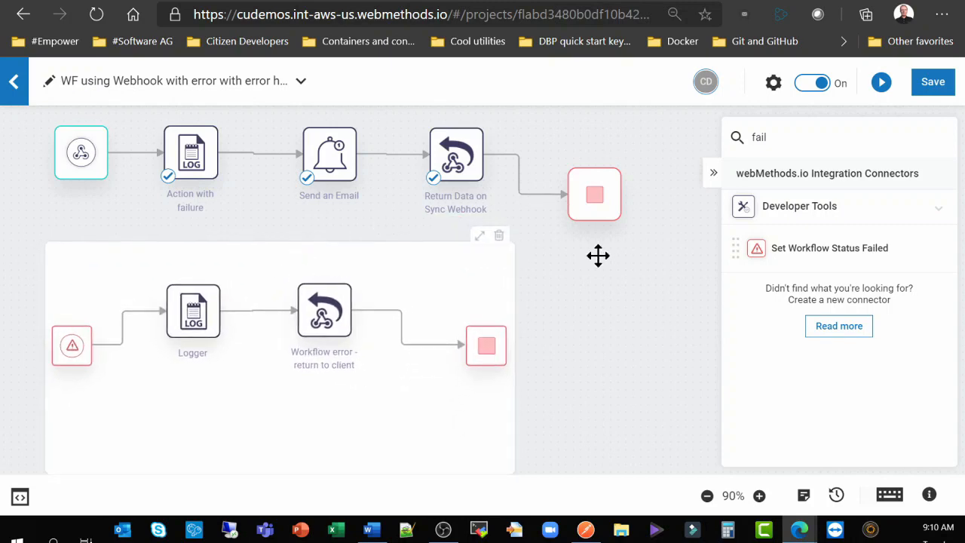
left_click_drag(814, 249, 212, 392)
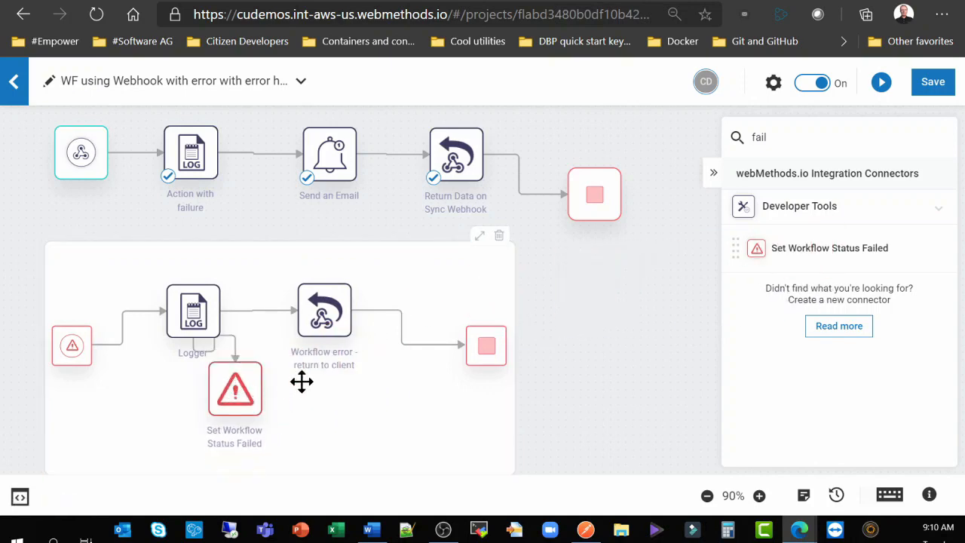
Step: Reroute the global handler's Logger through Set Workflow Status Failed to Workflow error - return to client, and line the actions up in a row
left_click(277, 312)
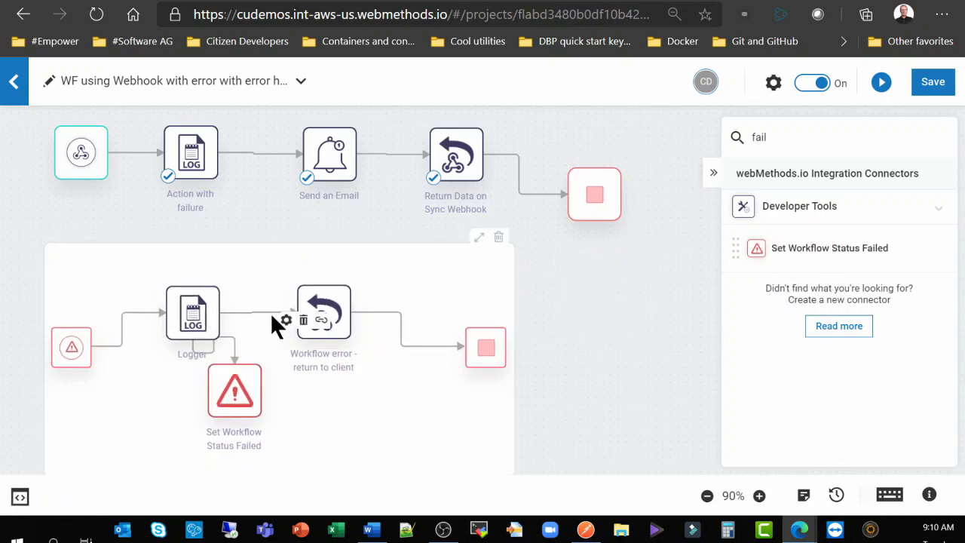
left_click(259, 312)
left_click(260, 313)
left_click(305, 320)
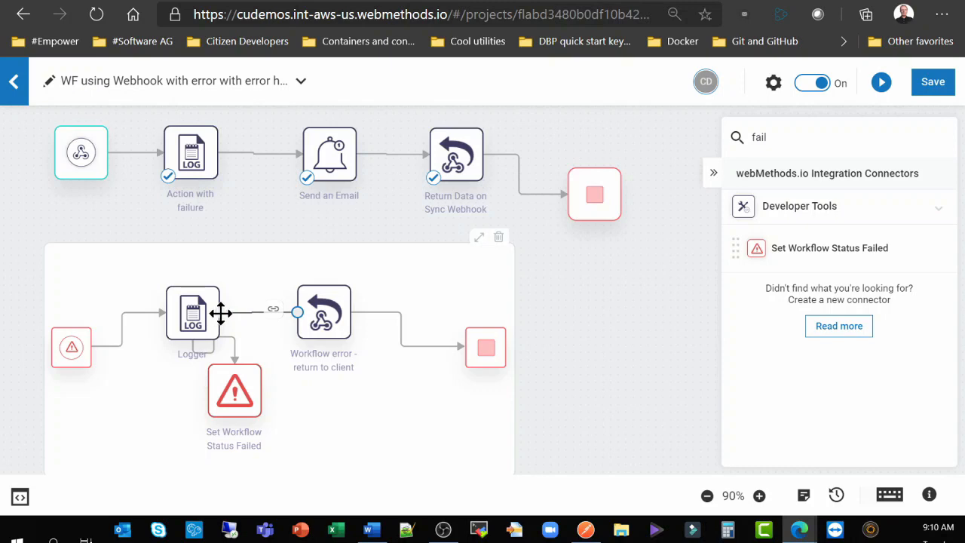
left_click_drag(222, 309, 256, 396)
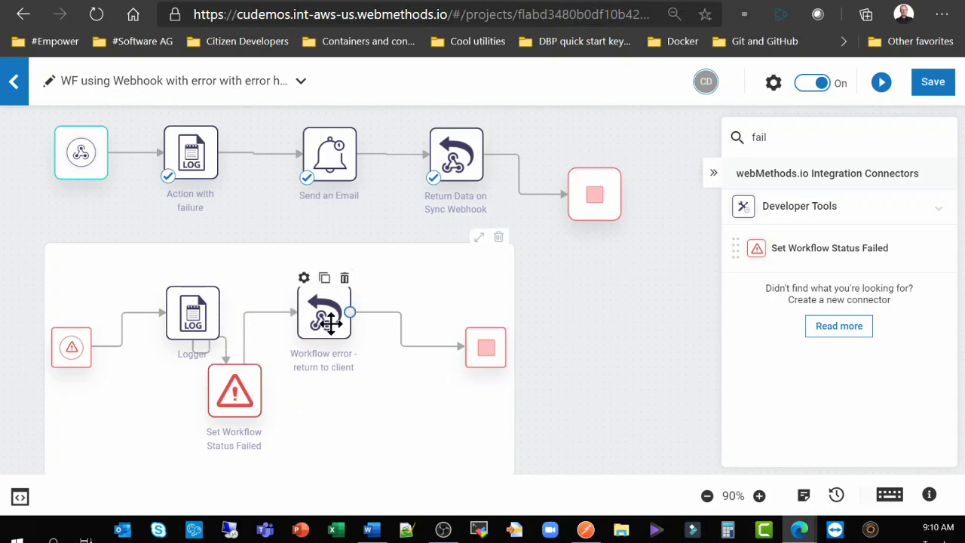
left_click_drag(323, 309, 427, 309)
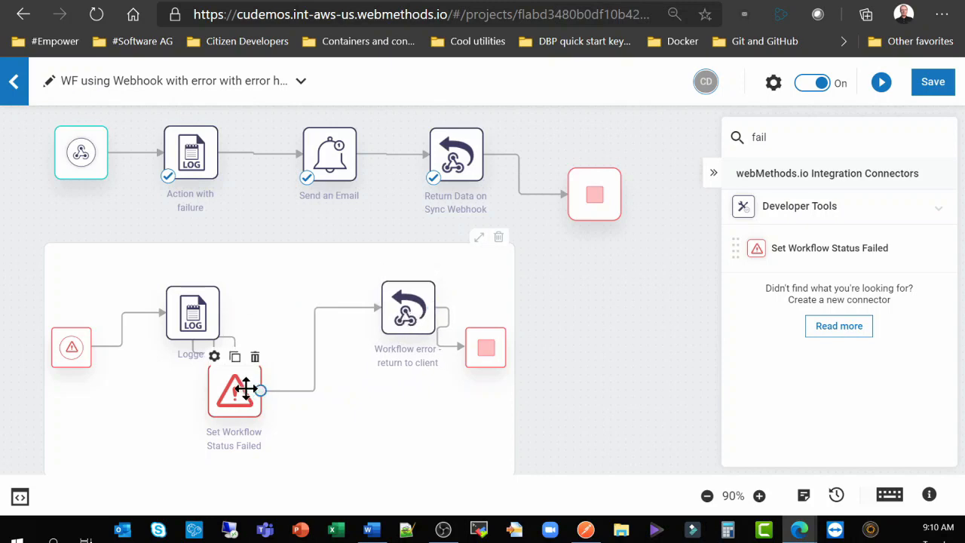
left_click_drag(245, 389, 314, 309)
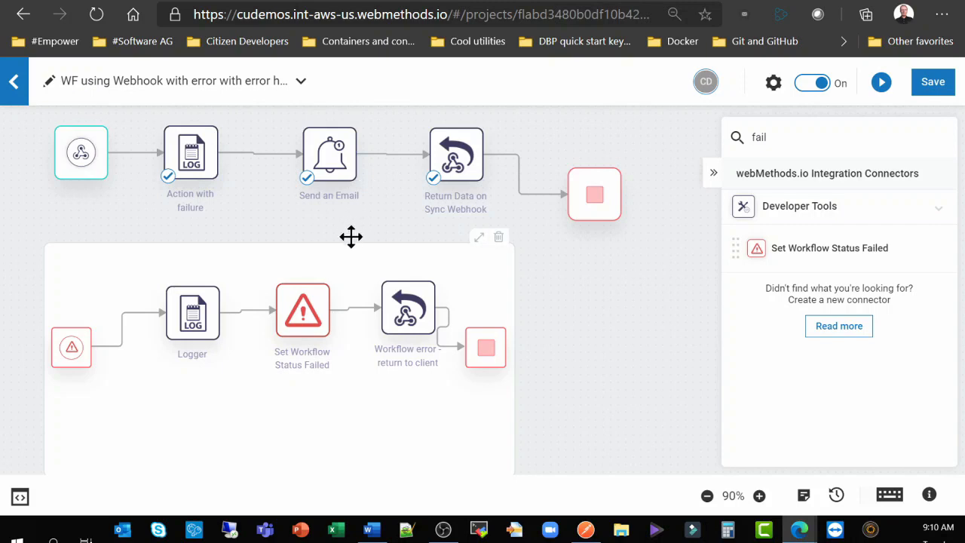
Step: Shift the global error handler block down slightly and set its Set Workflow Status Failed error message to "Error occured in Workflow"
left_click_drag(344, 254, 366, 289)
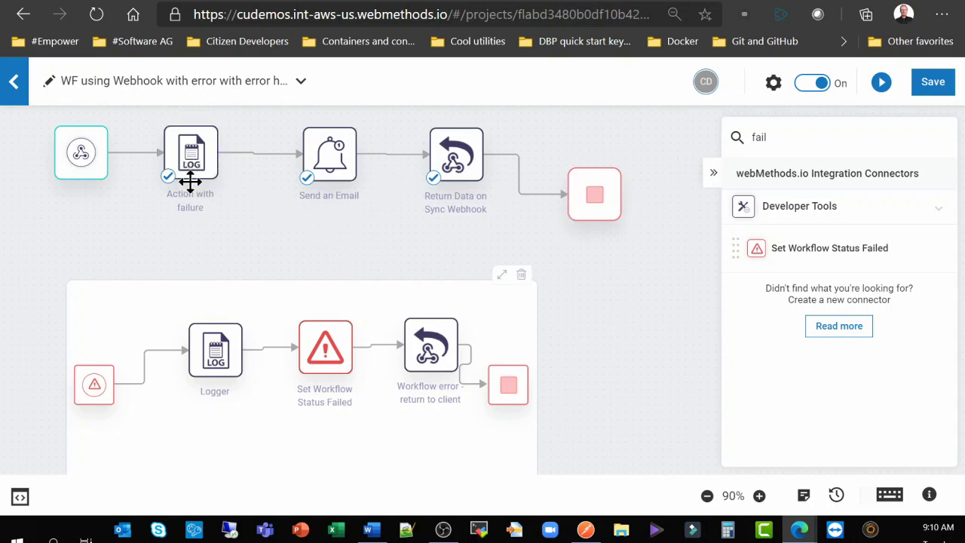
left_click_drag(190, 171, 188, 170)
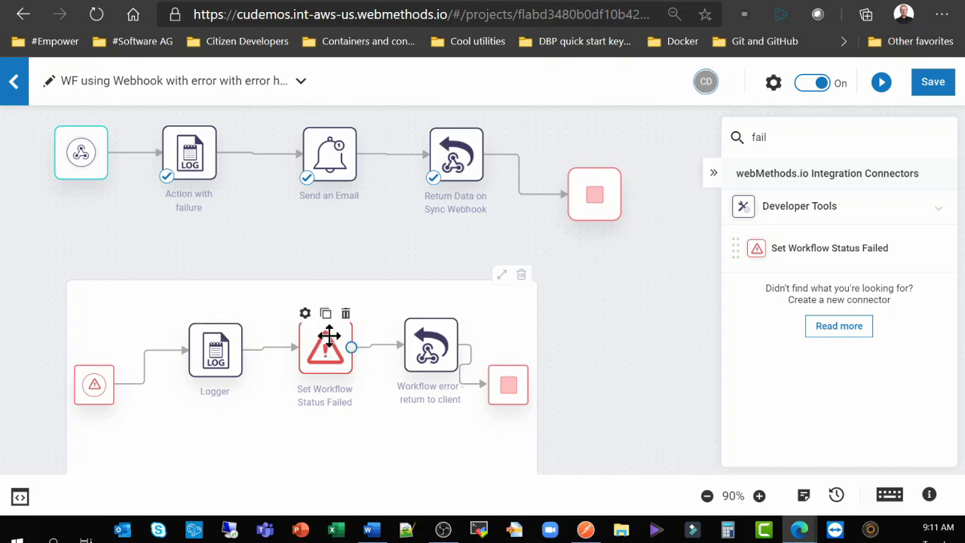
left_click(305, 315)
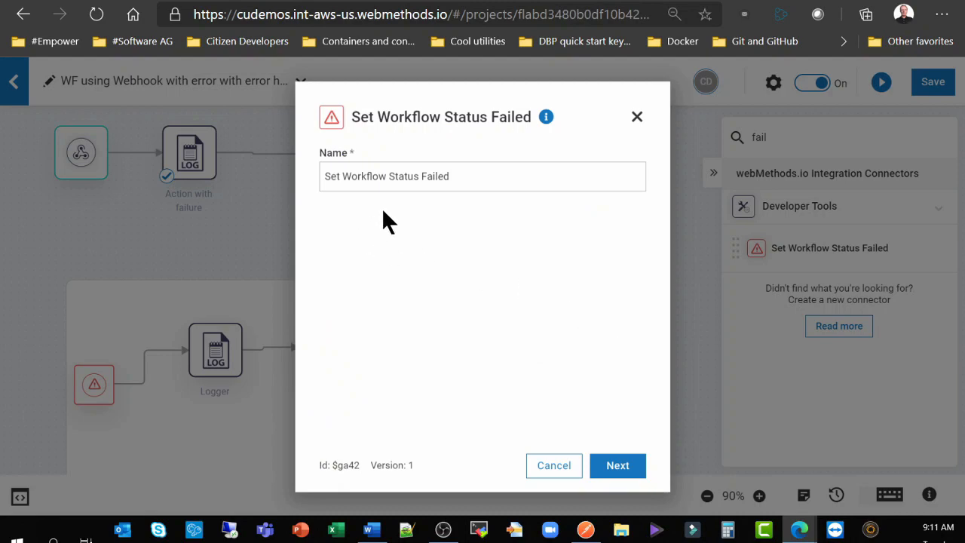
left_click(628, 467)
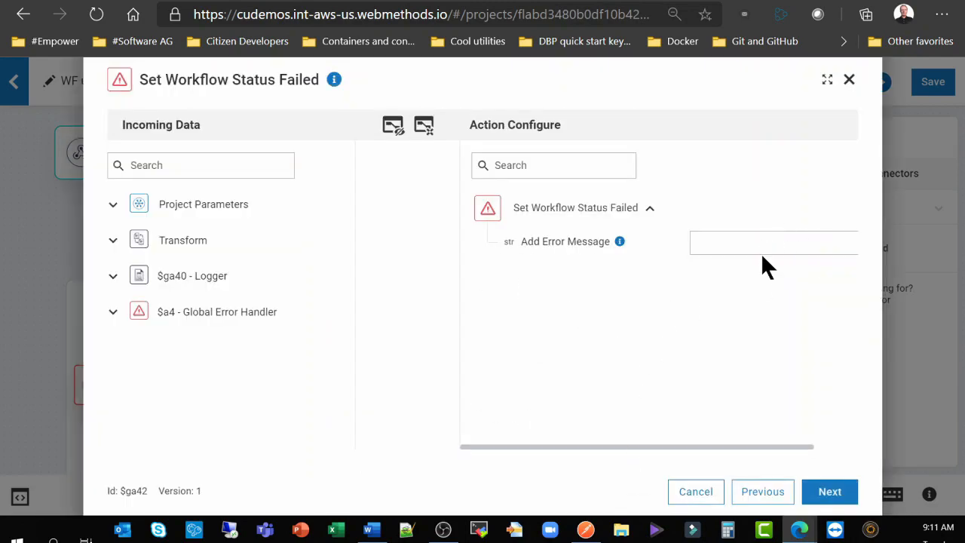
left_click(775, 238)
type("Error occured in Workflow")
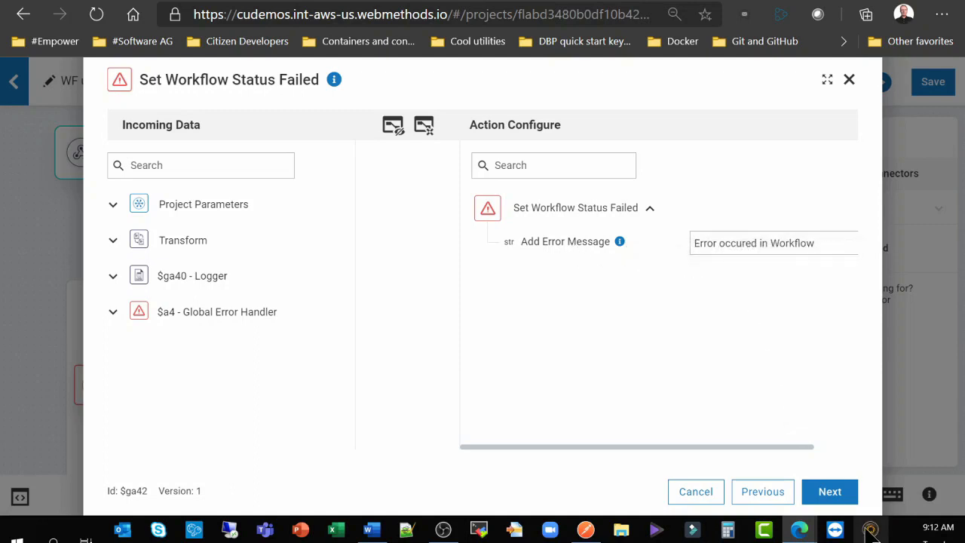
Step: Test the Set Workflow Status Failed action, finish its configuration and save the workflow
left_click(839, 499)
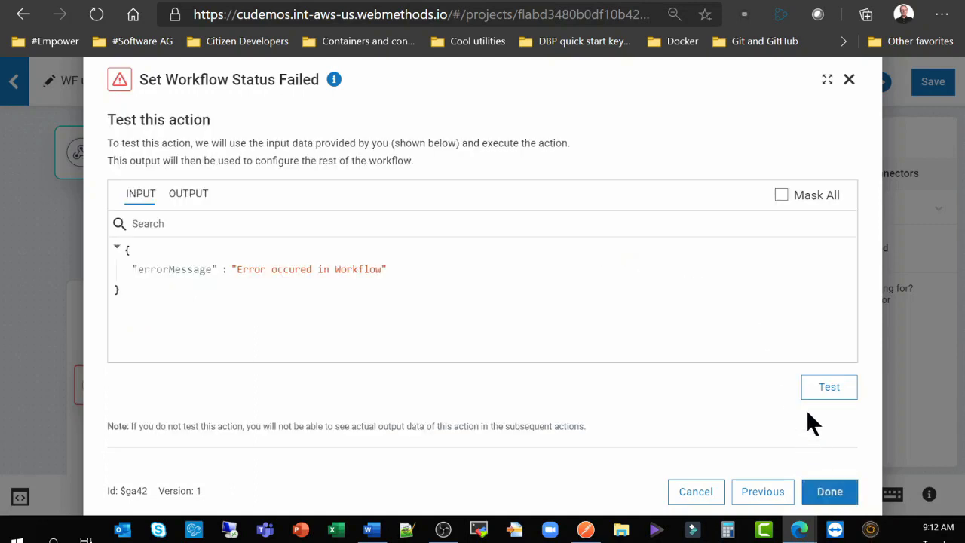
left_click(829, 388)
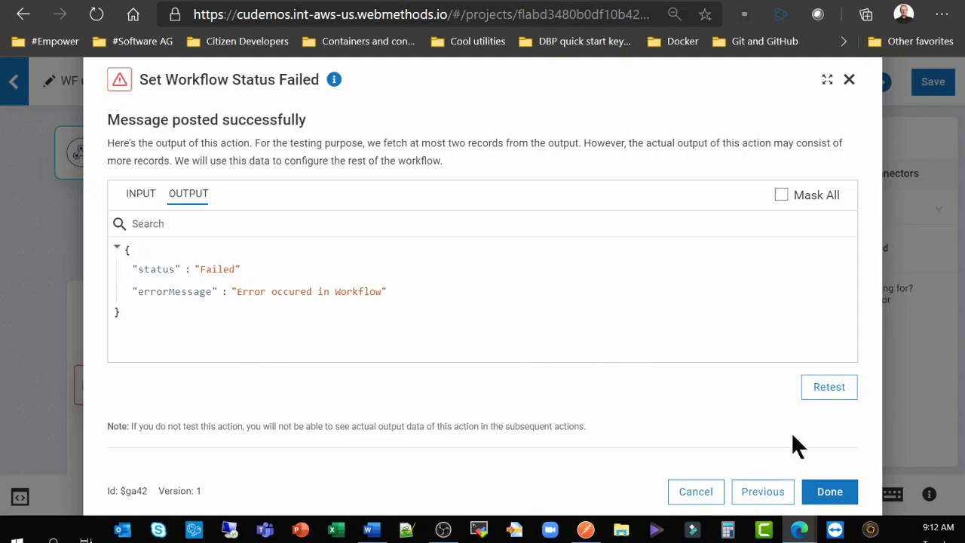
left_click(840, 495)
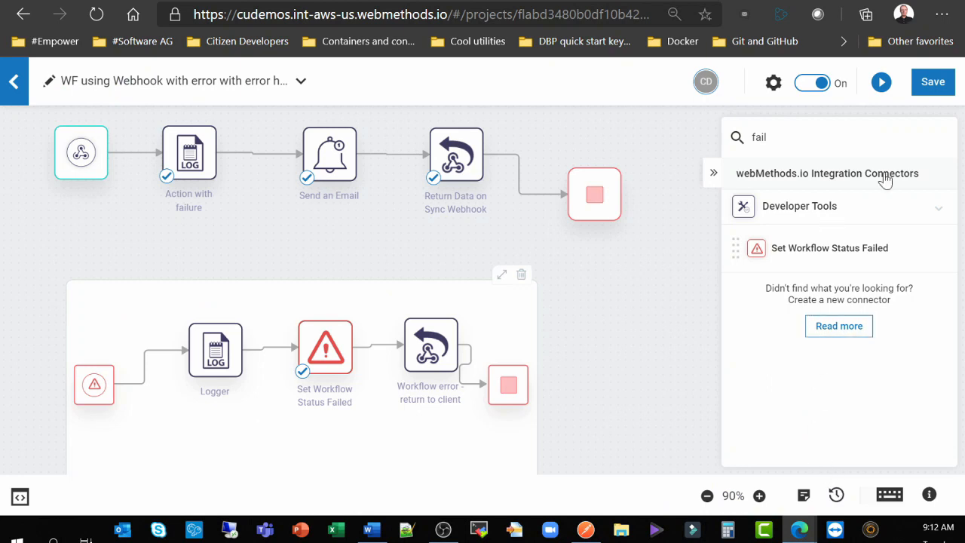
left_click(942, 87)
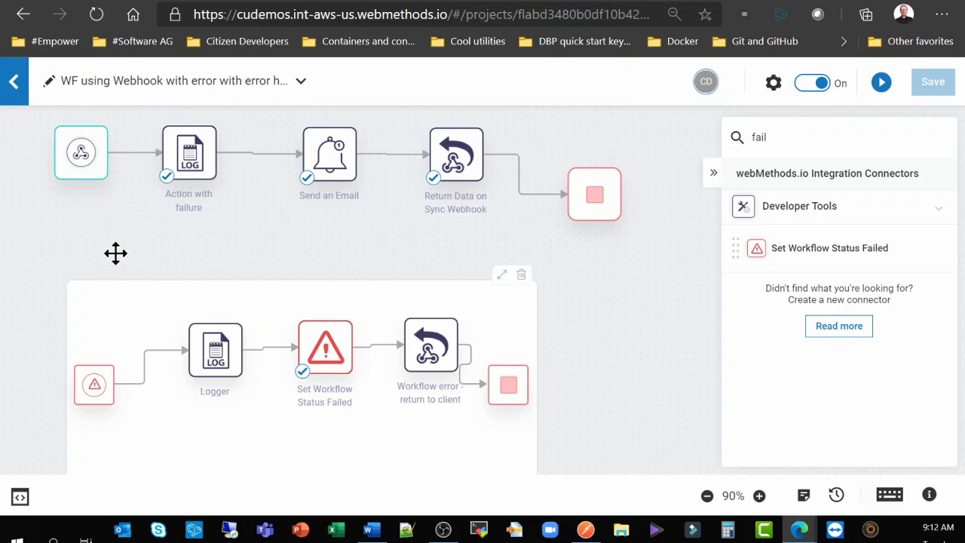
Step: Trigger the workflow's webhook from Postman and refresh the workflow's execution history
mouse_move(175, 139)
key("alt+Tab")
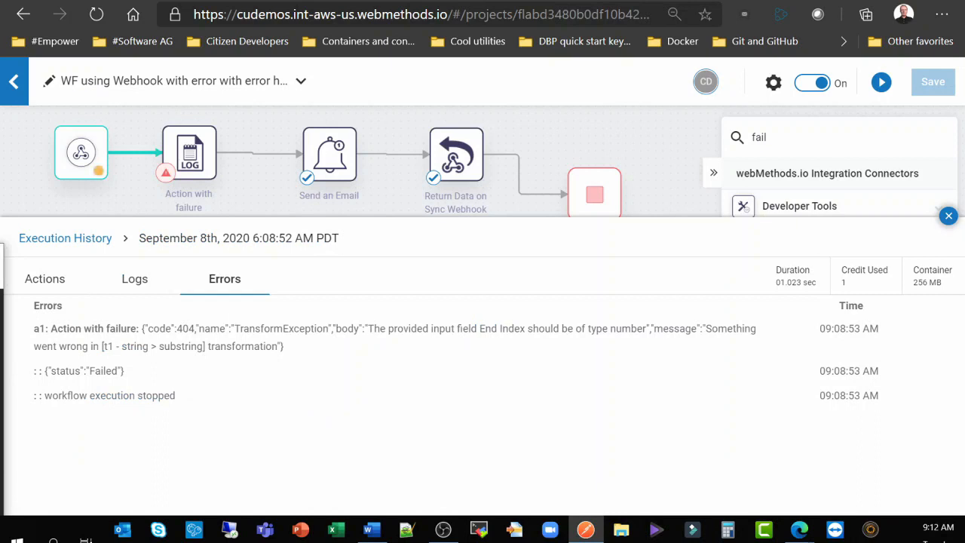
left_click(65, 239)
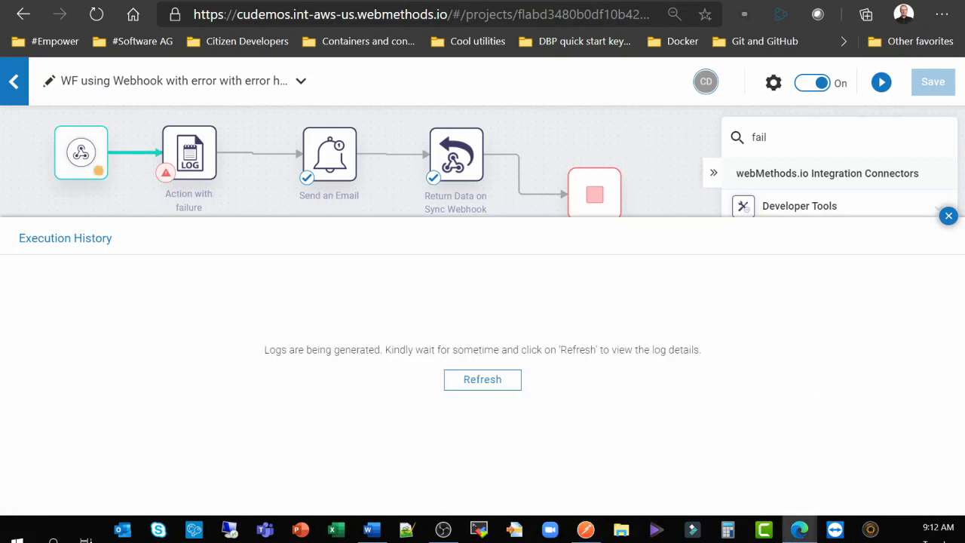
left_click(488, 382)
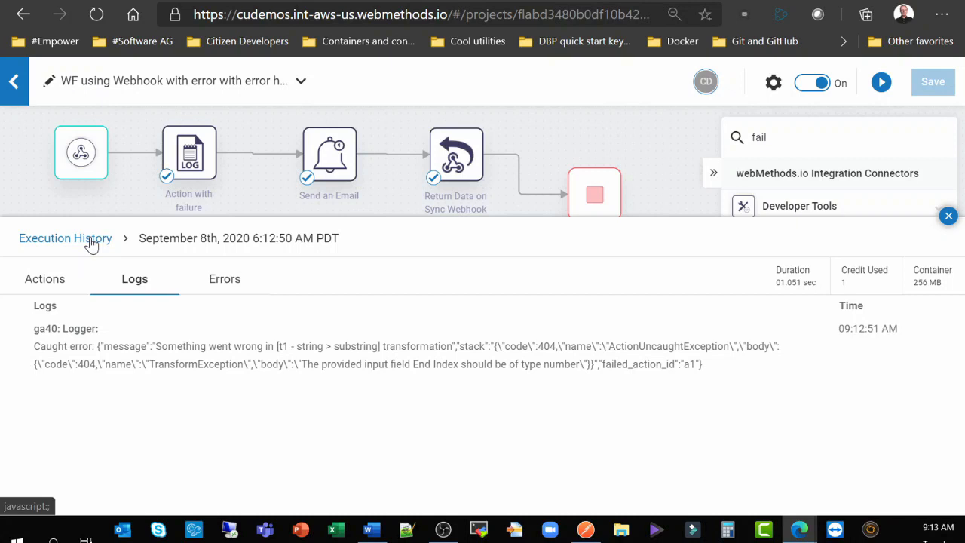
left_click(92, 239)
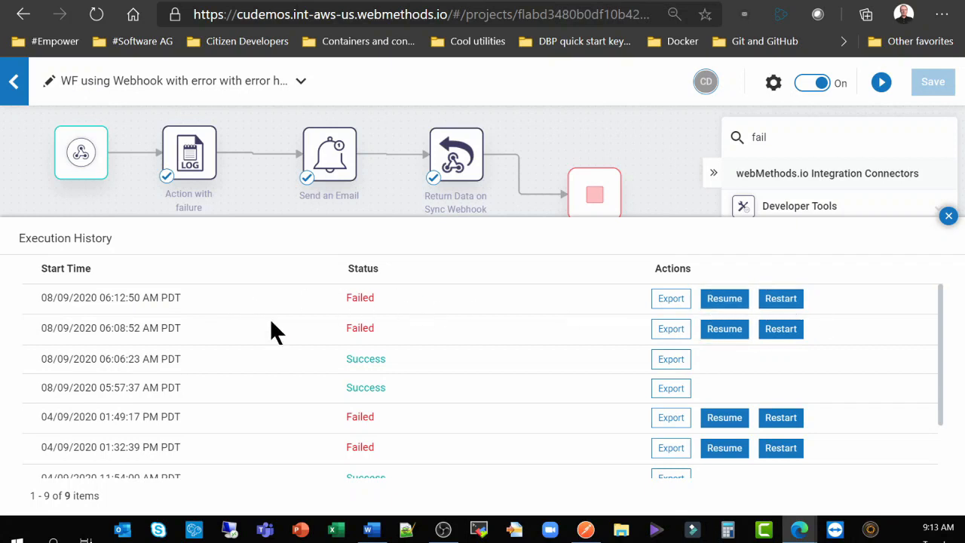
Step: Review the actions, logs and errors of the 6:12:50 AM run in the execution history
left_click(117, 300)
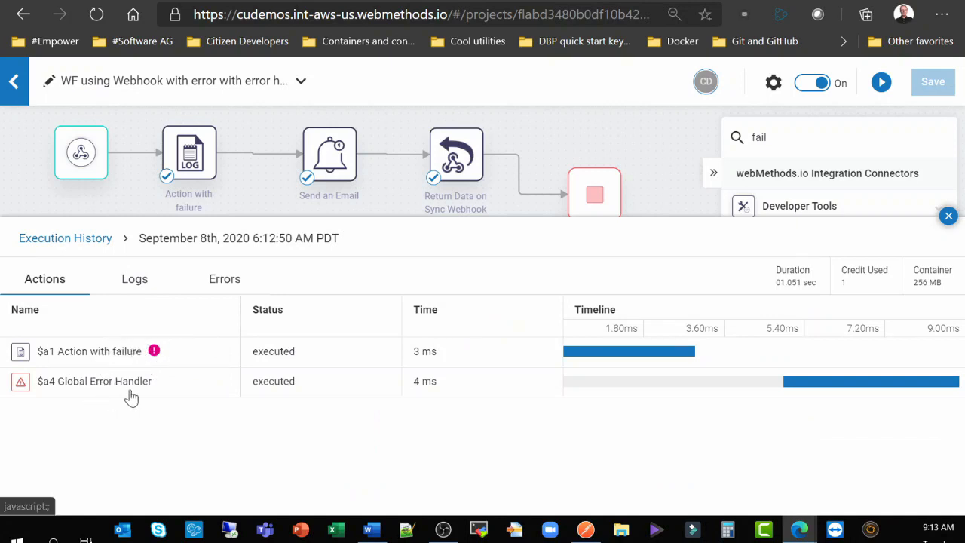
left_click(144, 283)
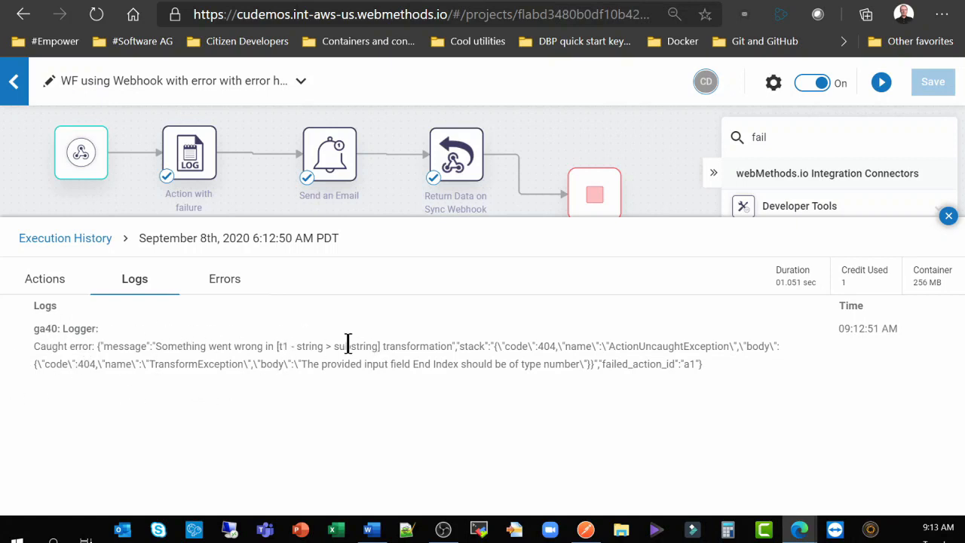
left_click(233, 294)
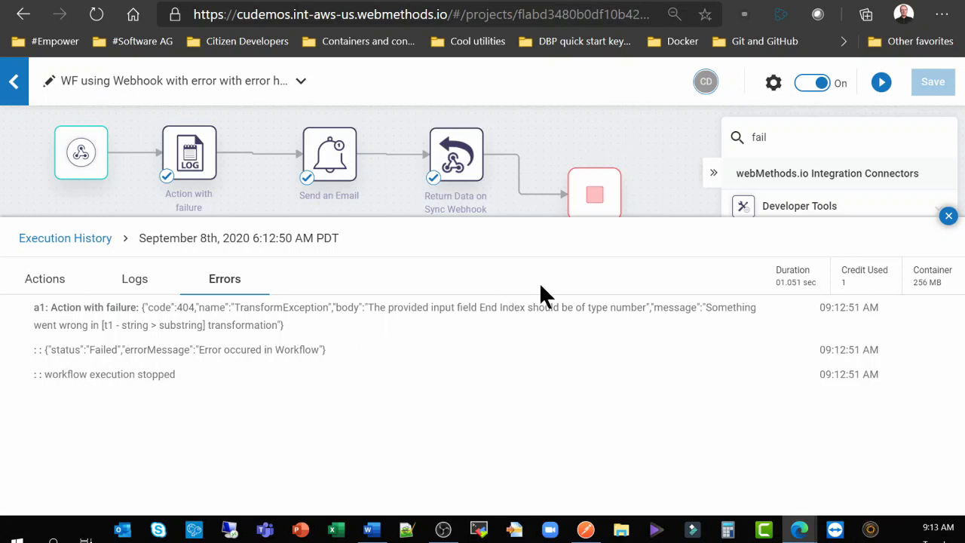
left_click(949, 216)
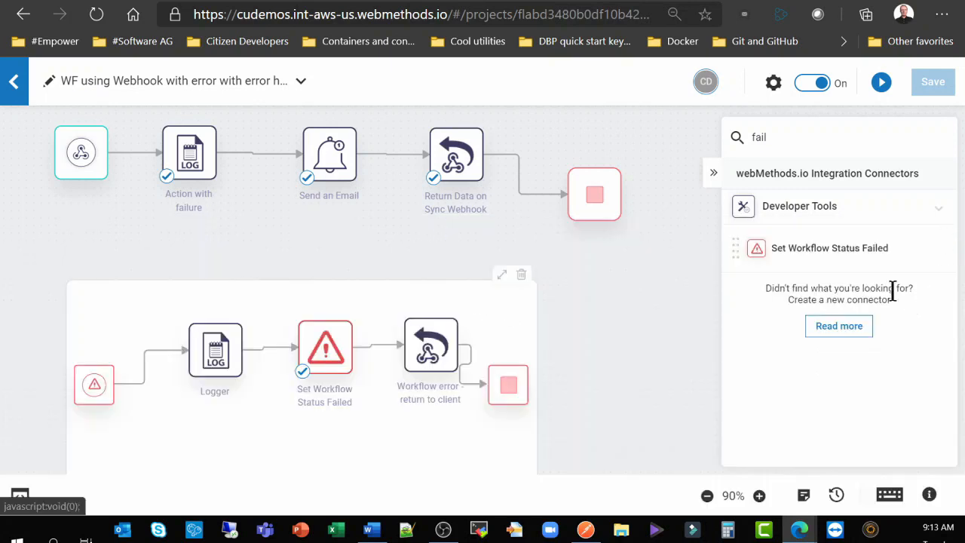
Step: Check the Resume and Restart options of the 6:12:50 AM run in the execution history
left_click(21, 497)
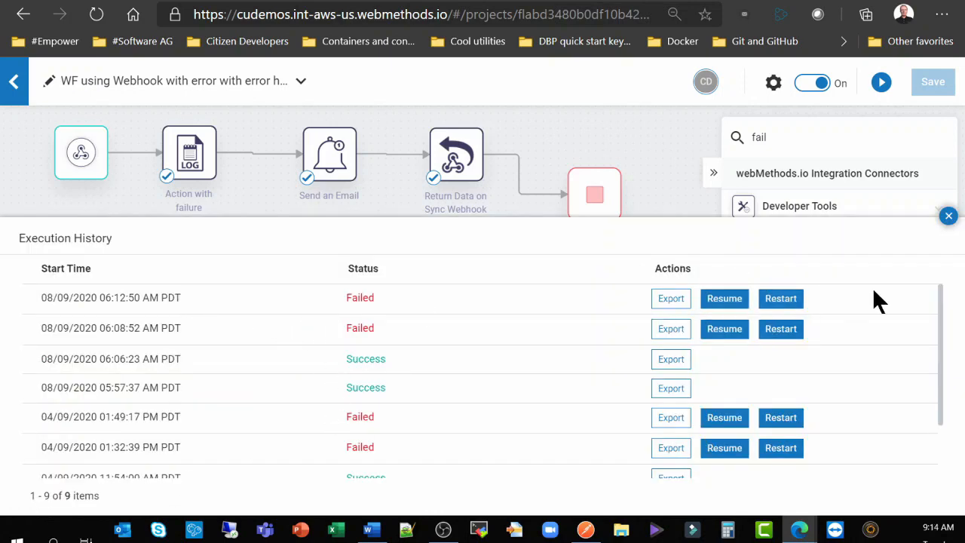
left_click(780, 300)
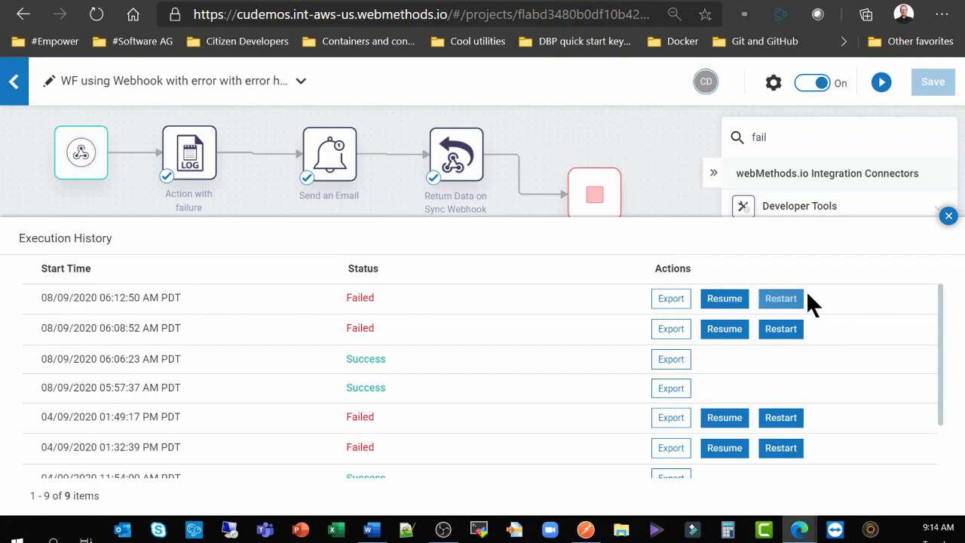
left_click(948, 218)
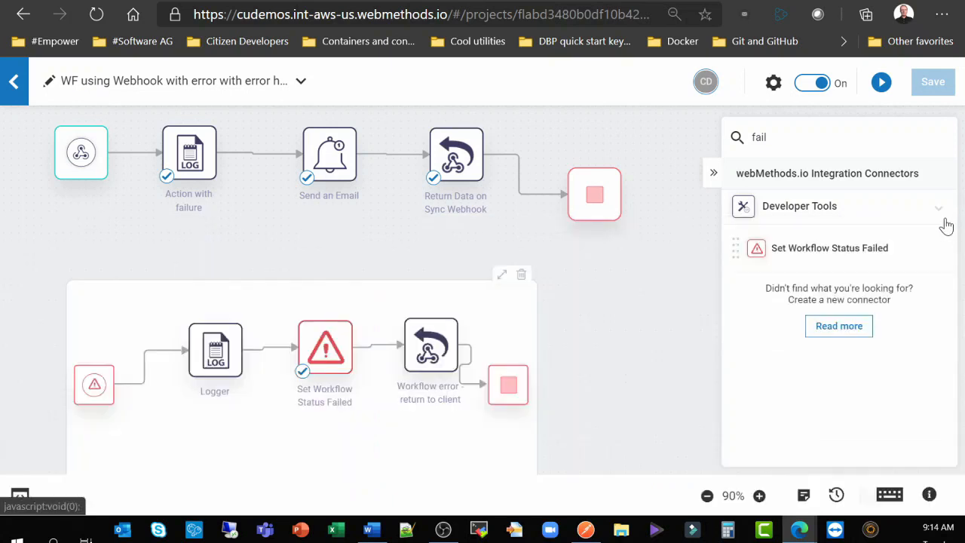
Step: Open the execution details of the 6:12:50 AM run from the Monitor's workflow execution results
left_click(13, 85)
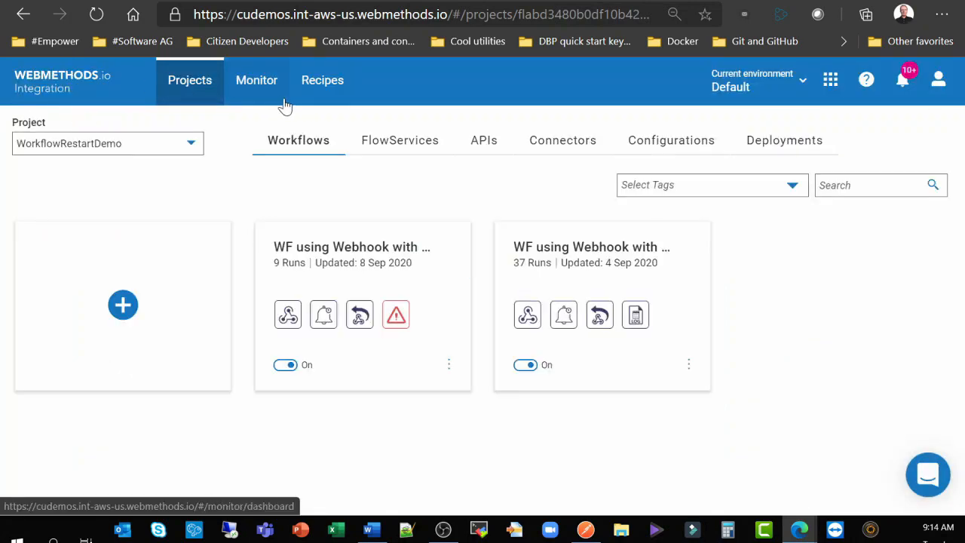
left_click(265, 86)
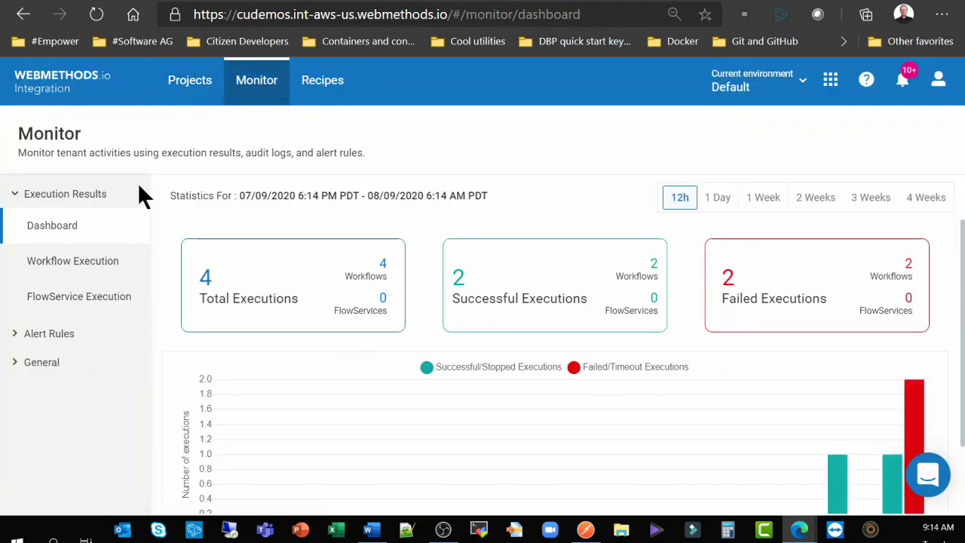
left_click(89, 263)
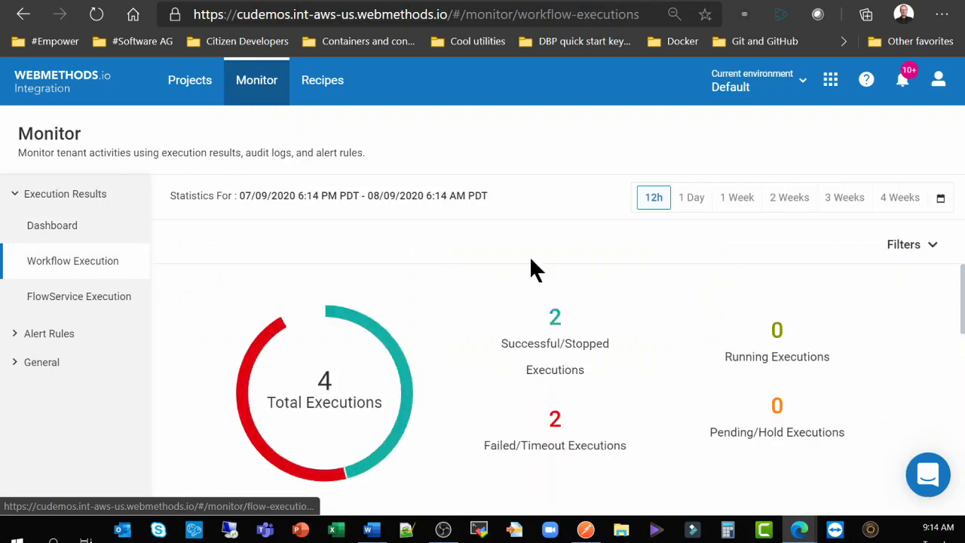
scroll(548, 279, "down", 3)
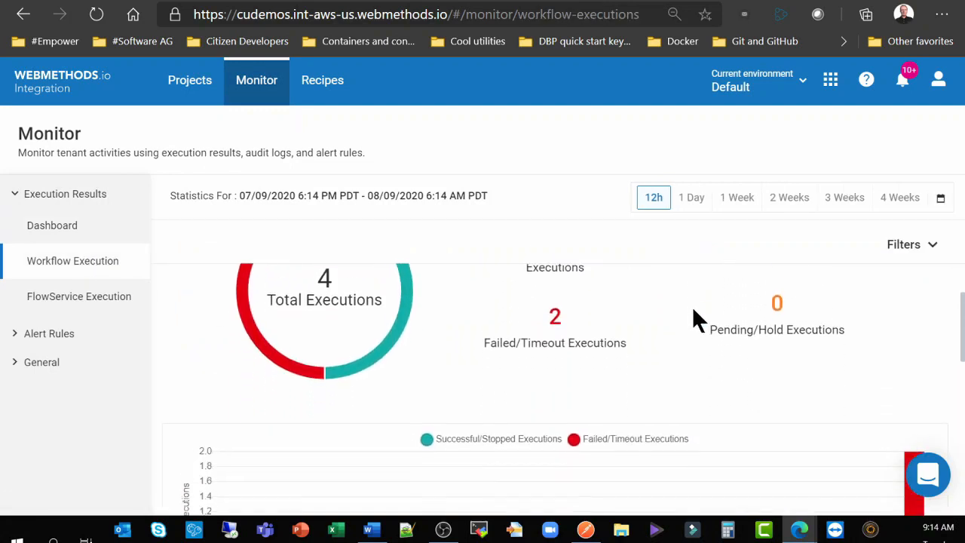
scroll(692, 306, "down", 10)
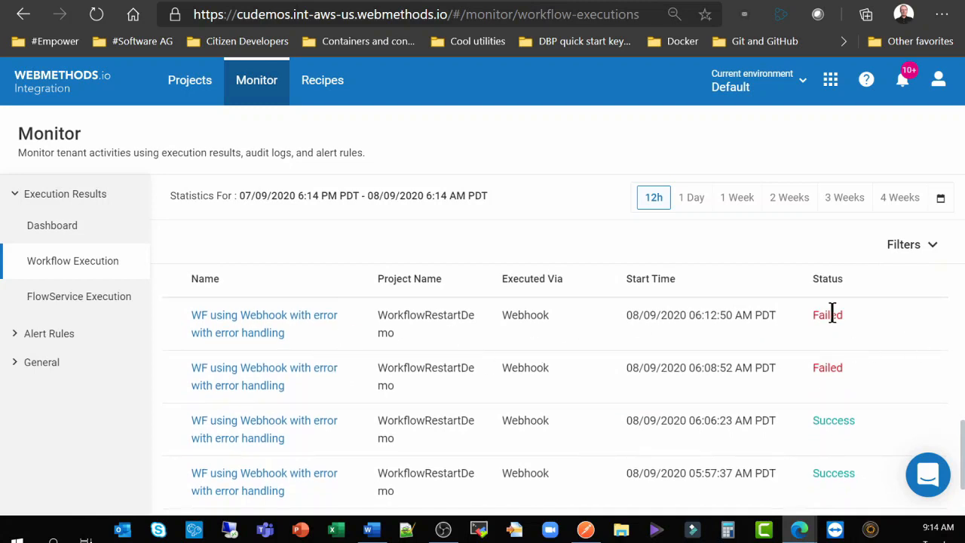
left_click(279, 323)
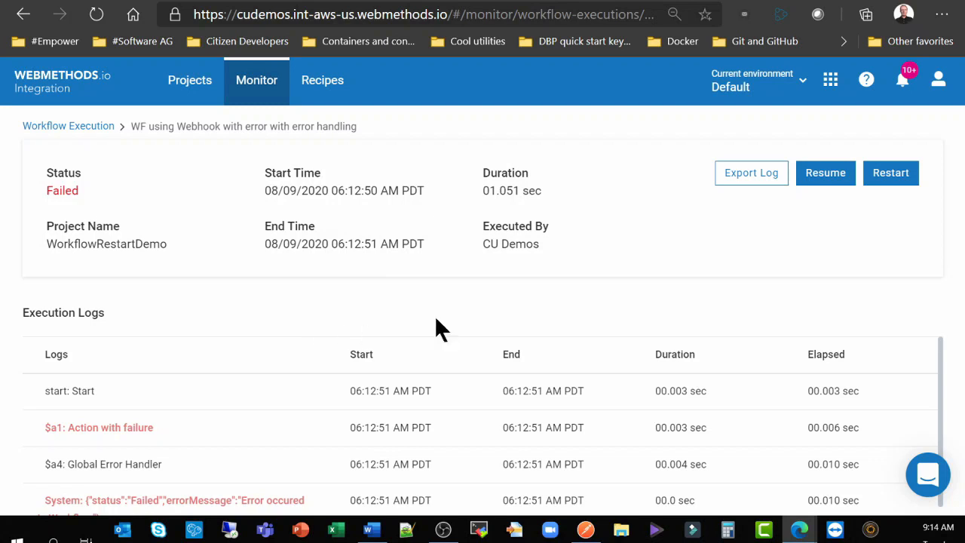